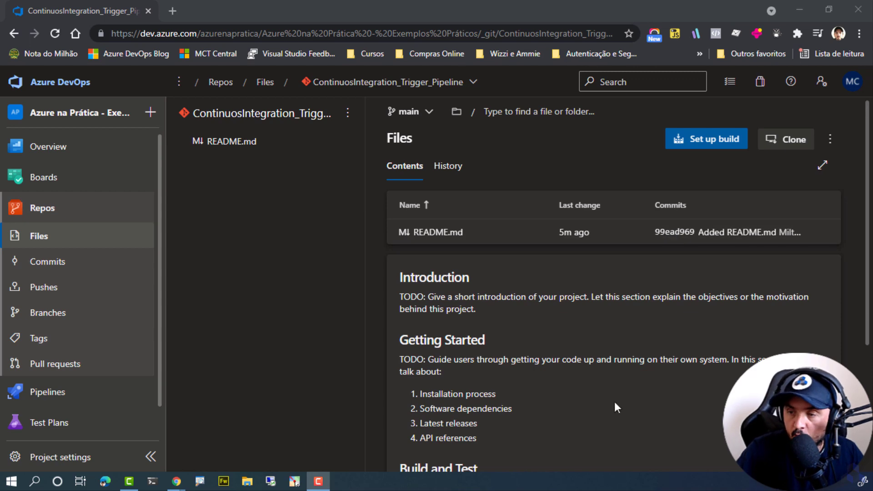
Create a new build pipeline with the classic editor from the ContinuosIntegration_Trigger_Pipeline Azure Repos Git repository, main branch, starting with an empty job.
{"action": "mouse_move", "coordinate": [93, 403]}
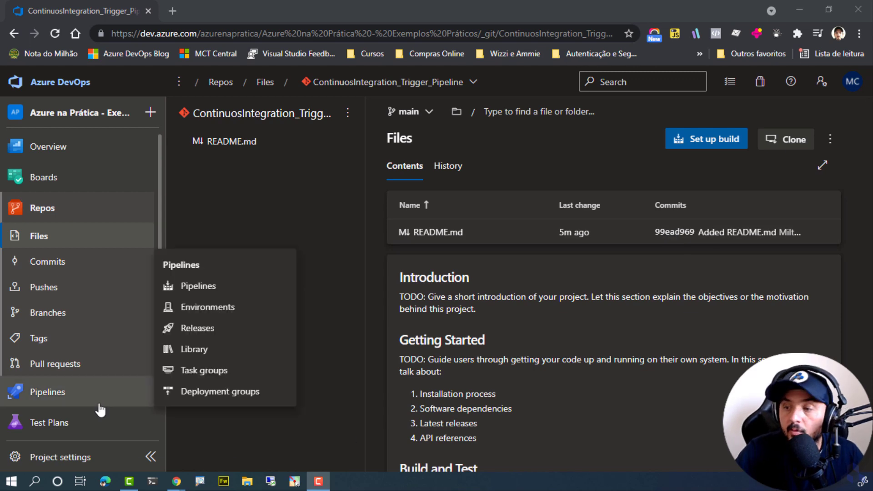
{"action": "left_click", "coordinate": [241, 292]}
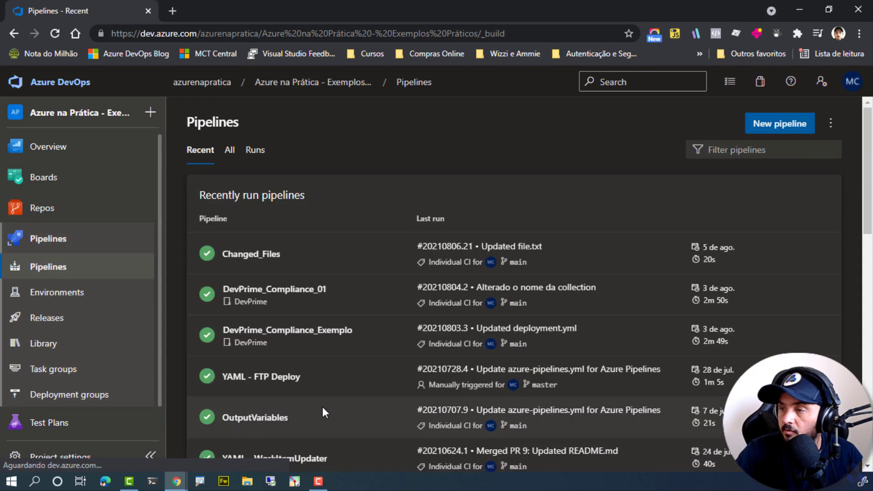
{"action": "left_click", "coordinate": [773, 133]}
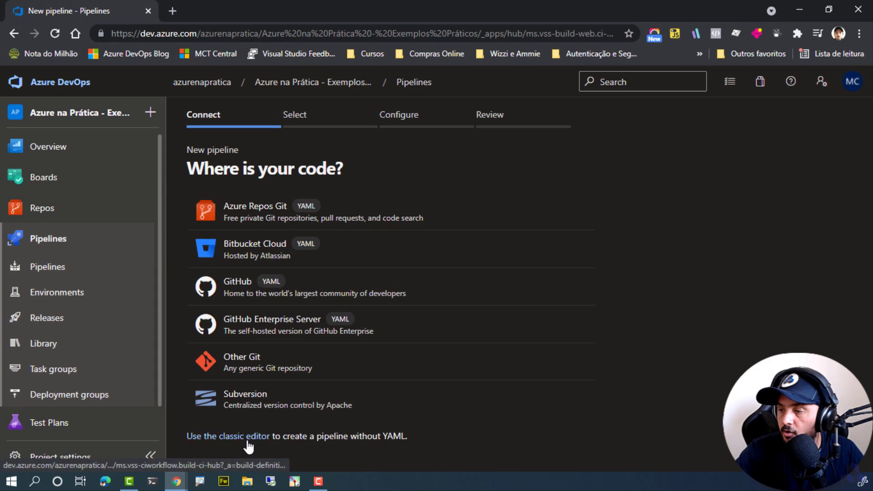
{"action": "left_click", "coordinate": [248, 439]}
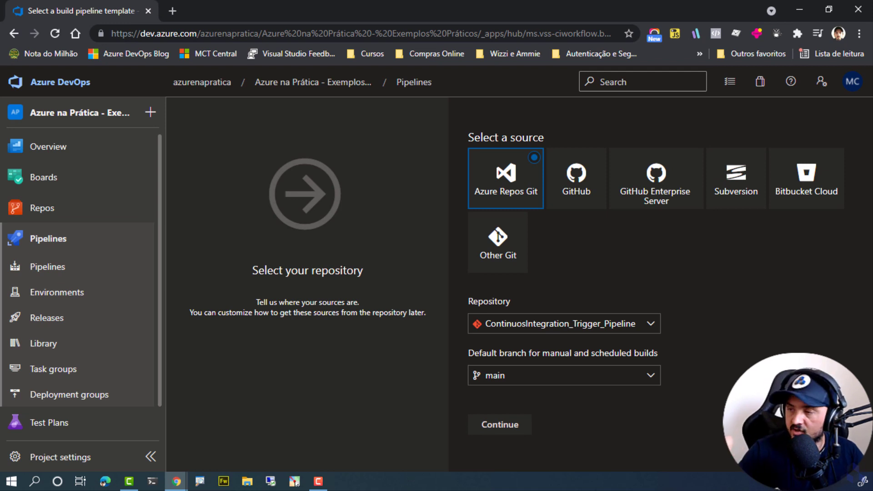
{"action": "left_click", "coordinate": [486, 427]}
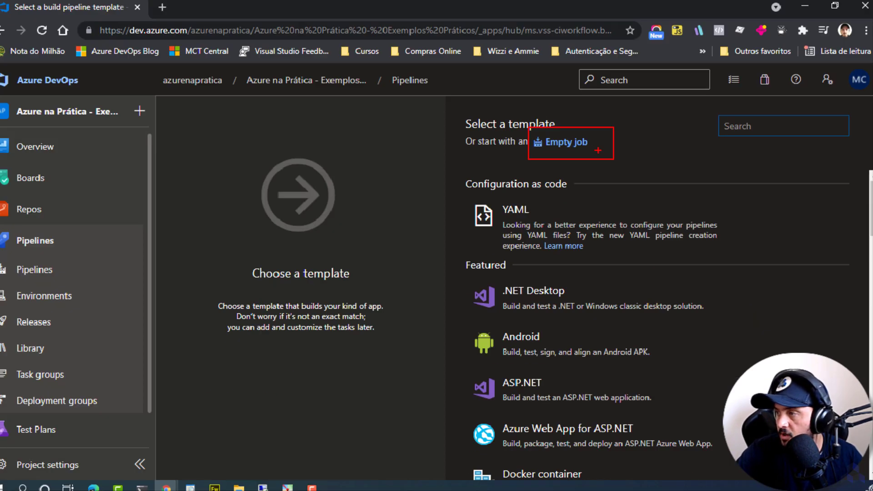
{"action": "left_click", "coordinate": [576, 145]}
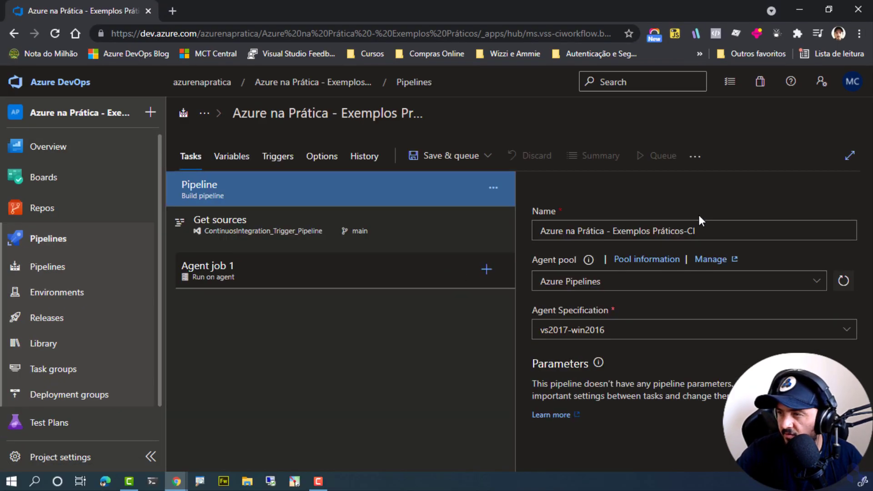
Rename the pipeline as "Classic - Continuos Integration Trigger Example".
{"action": "left_click", "coordinate": [332, 113]}
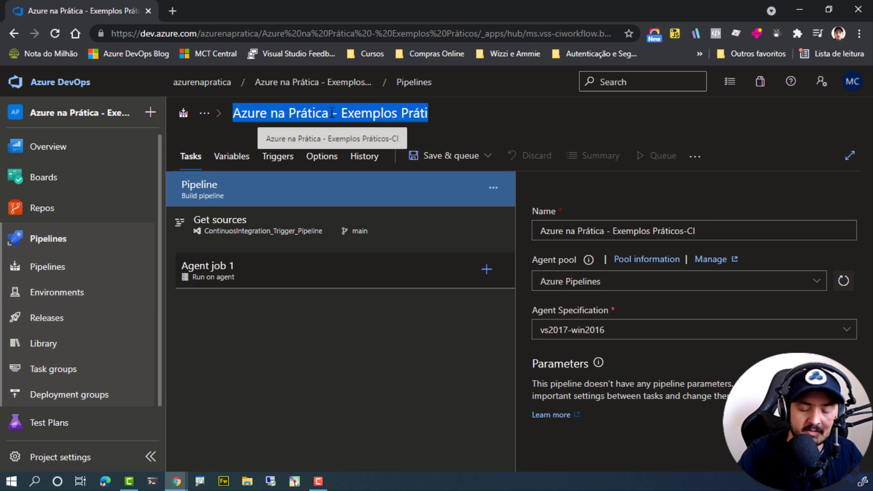
{"action": "type", "text": "Classic - "}
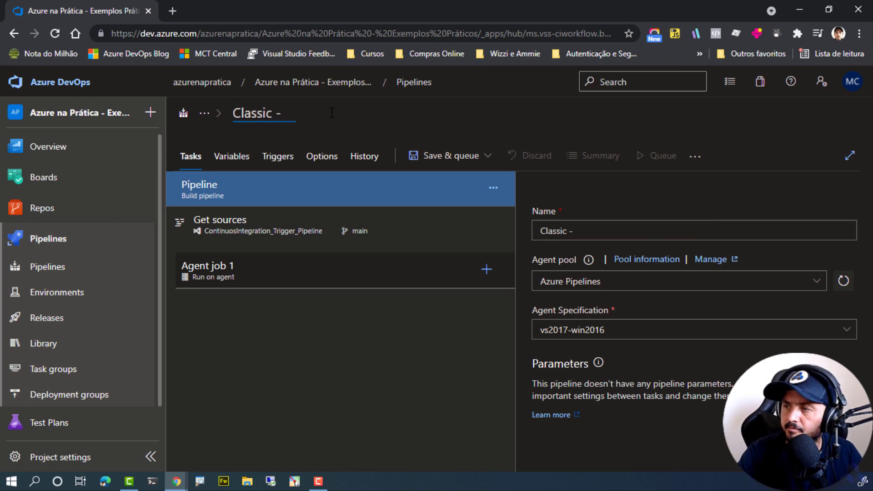
{"action": "type", "text": "Continuos Integrat"}
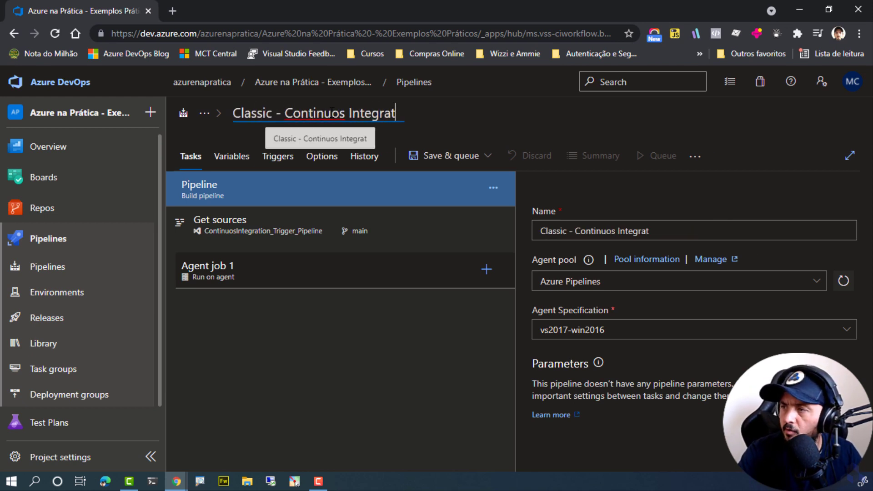
{"action": "type", "text": "ion"}
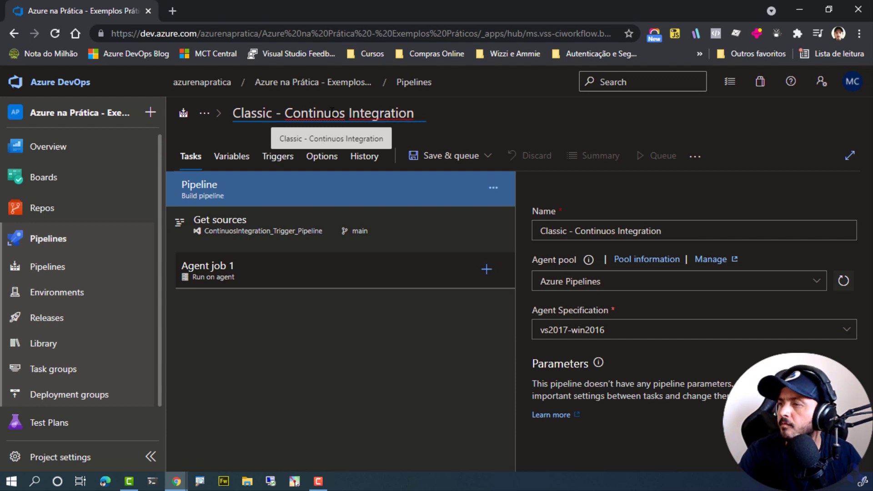
{"action": "type", "text": " Trigger Examp"}
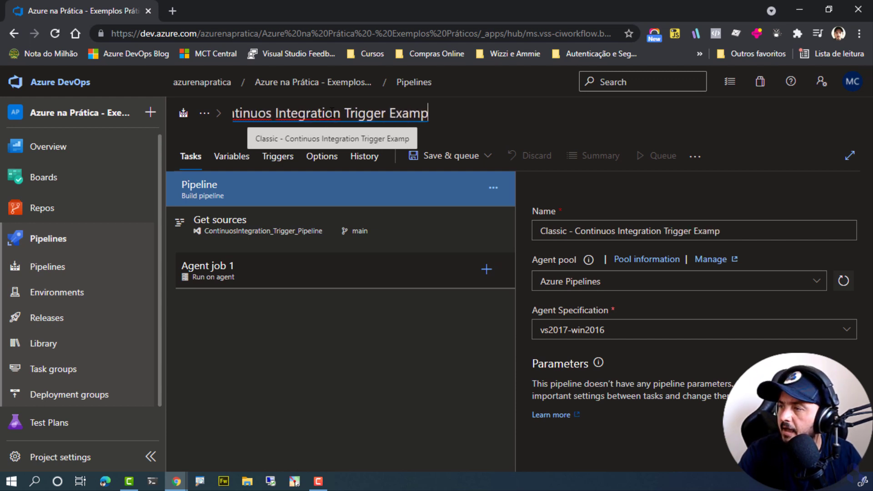
{"action": "type", "text": "le"}
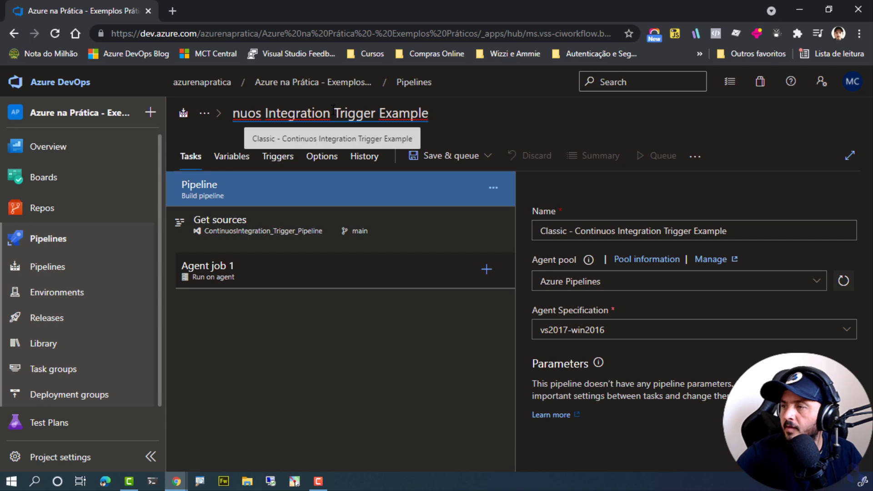
{"action": "left_click", "coordinate": [293, 344]}
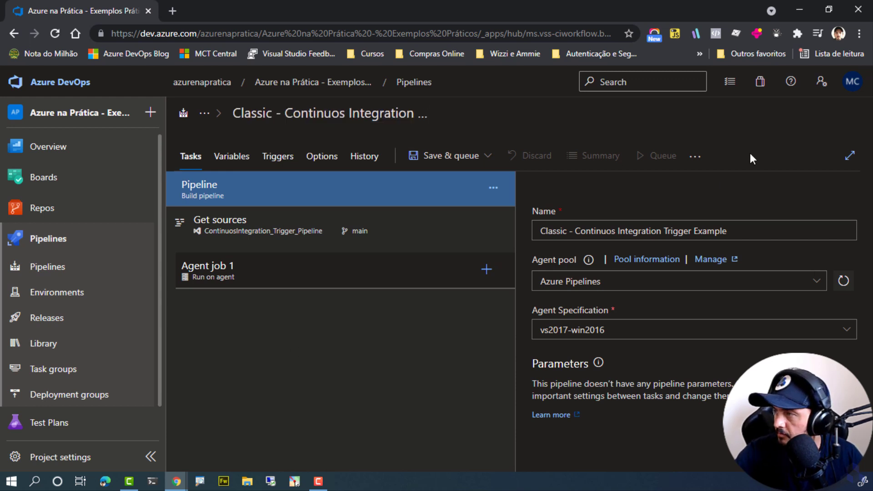
Find the Command line task by searching for "comm" and add it to Agent job 1.
{"action": "left_click", "coordinate": [486, 269]}
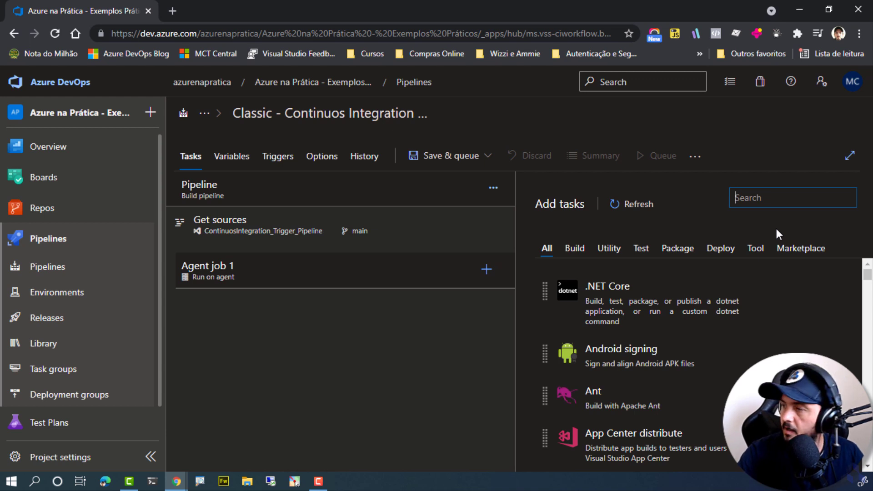
{"action": "type", "text": "comman"}
{"action": "key", "text": "BackSpace"}
{"action": "key", "text": "BackSpace"}
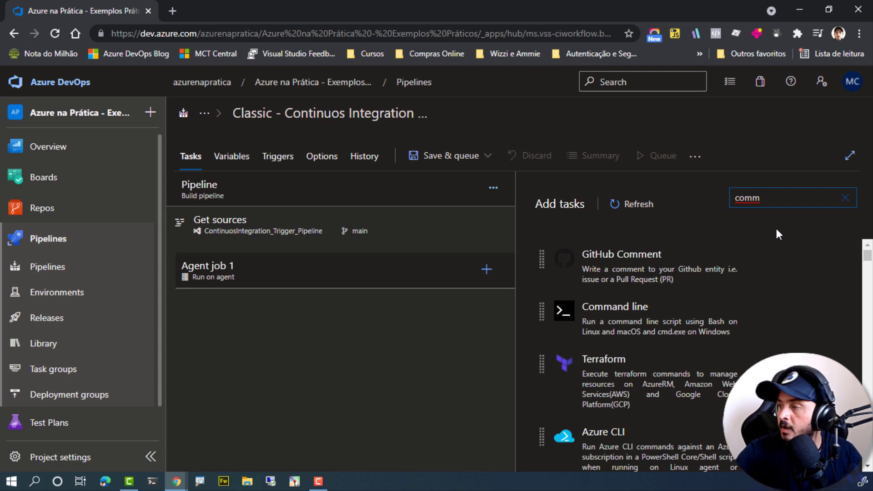
{"action": "left_click", "coordinate": [805, 361]}
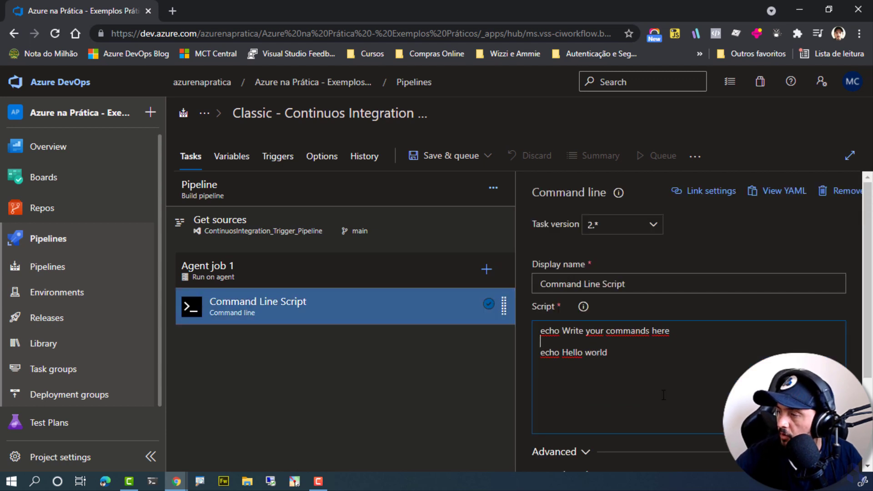
Remove the sample commands from the Command Line Script task's script, keeping only the first word "echo".
{"action": "key", "text": "ctrl+End"}
{"action": "key", "text": "shift+Home"}
{"action": "key", "text": "BackSpace"}
{"action": "key", "text": "BackSpace"}
{"action": "key", "text": "BackSpace"}
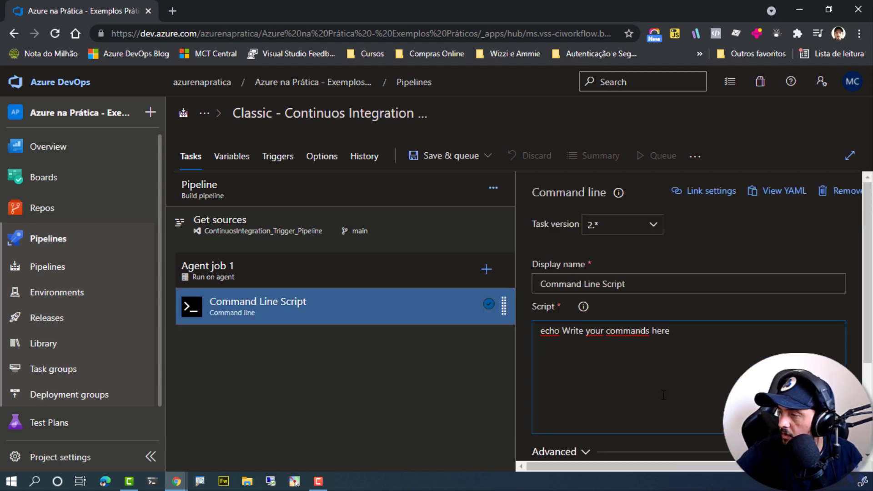
{"action": "key", "text": "ctrl+shift+Left"}
{"action": "key", "text": "ctrl+shift+Left"}
{"action": "key", "text": "ctrl+shift+Left"}
{"action": "key", "text": "ctrl+shift+Left"}
{"action": "key", "text": "BackSpace"}
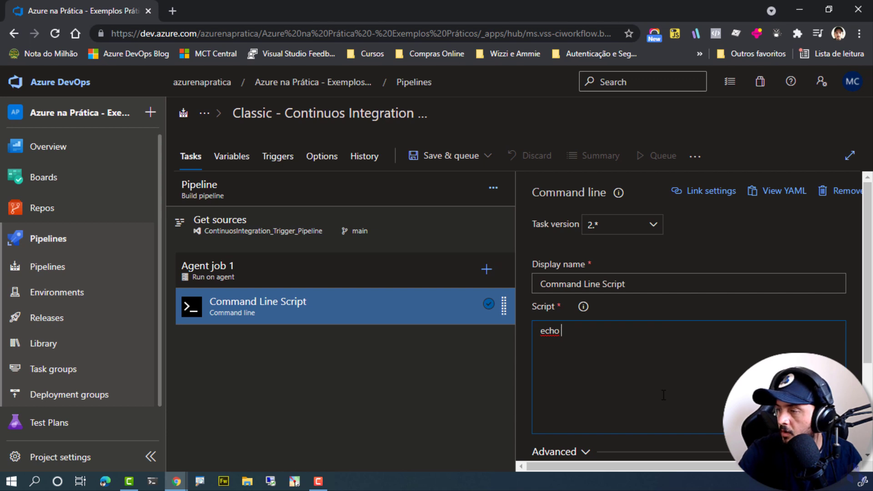
Complete the echo command with the text "Testando a execução de uma pipeline a partir de um trigger do tipo continuos ingration".
{"action": "type", "text": "Testando a ed"}
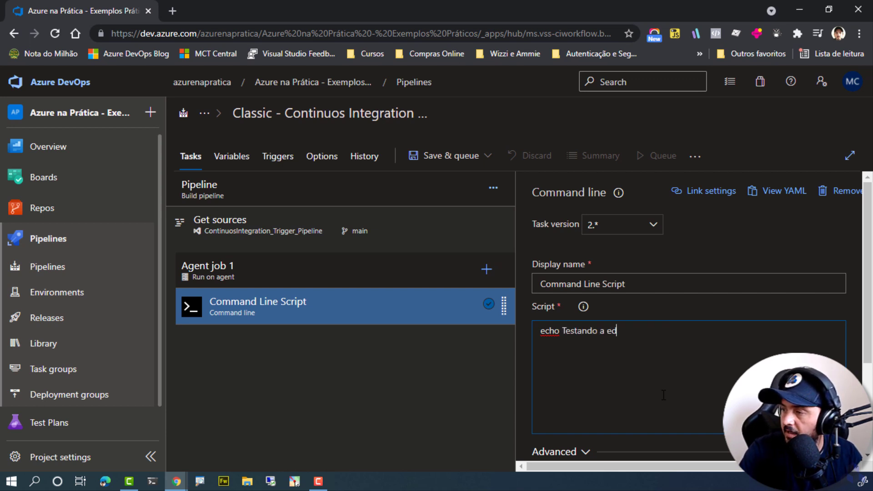
{"action": "key", "text": "BackSpace"}
{"action": "type", "text": "xecuç"}
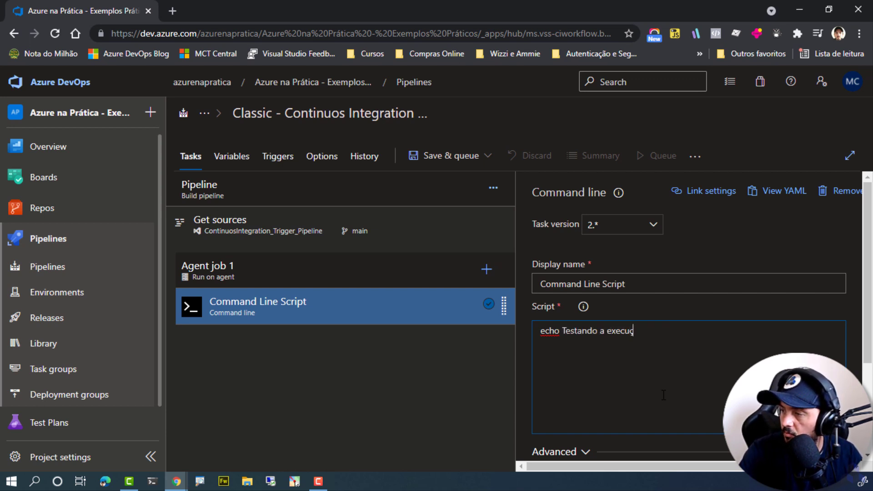
{"action": "type", "text": "ão de uma pipeline"}
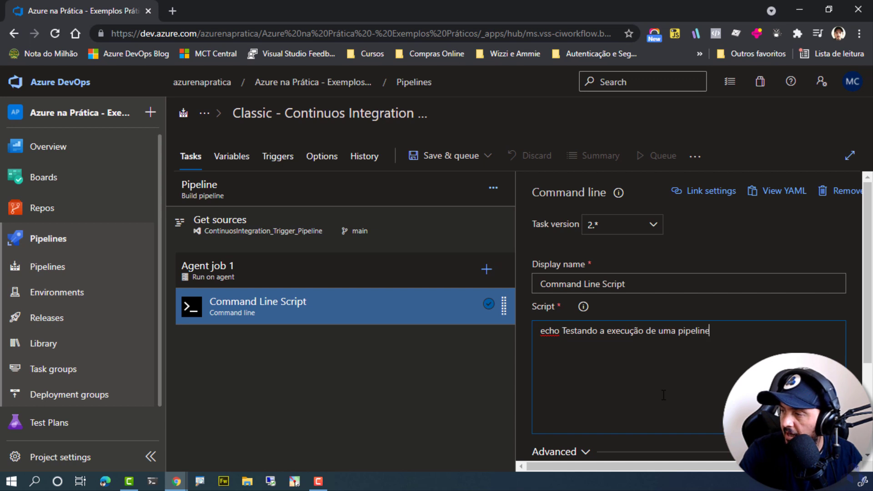
{"action": "type", "text": " a partir d"}
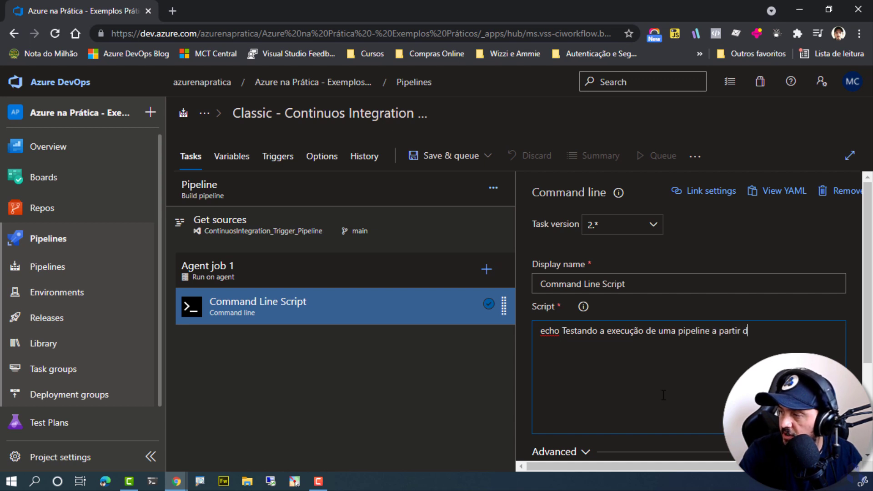
{"action": "type", "text": "e um"}
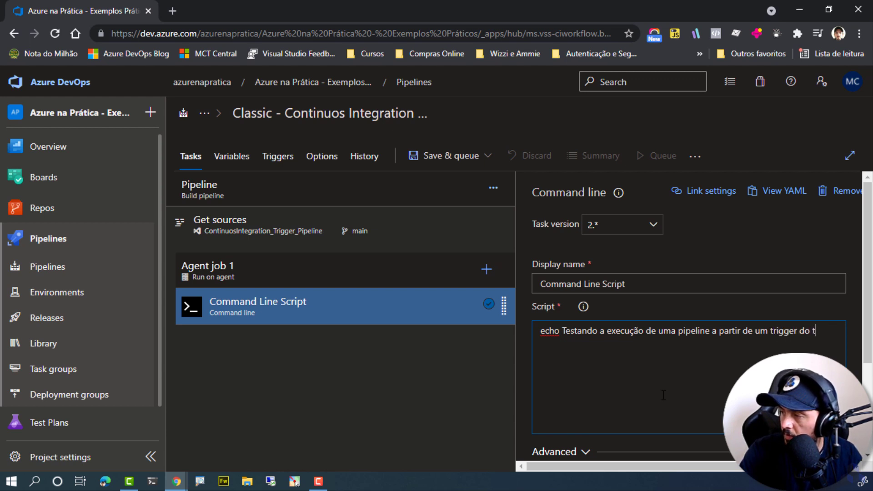
{"action": "type", "text": "trigger do tipo continuos ingration"}
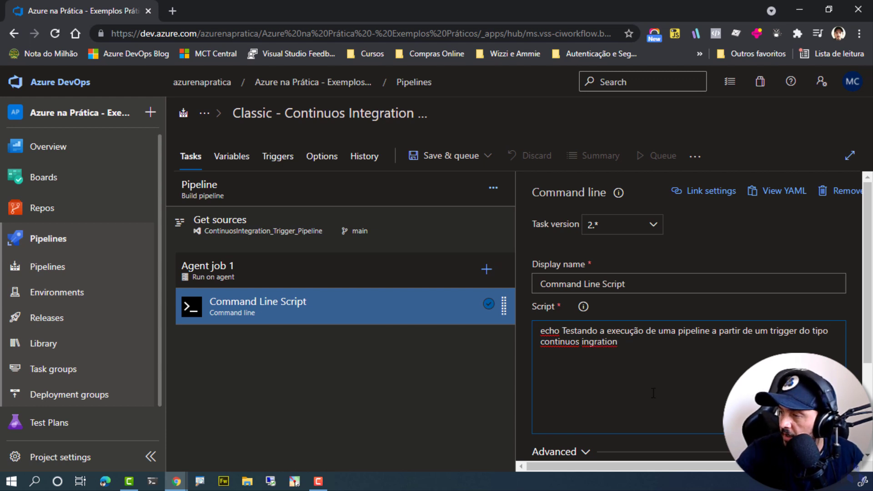
{"action": "key", "text": "BackSpace"}
{"action": "key", "text": "BackSpace"}
{"action": "key", "text": "BackSpace"}
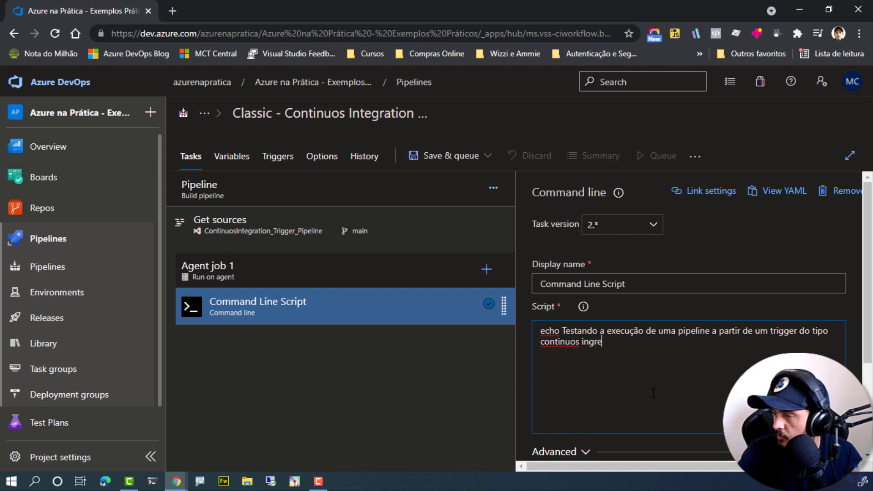
{"action": "key", "text": "BackSpace"}
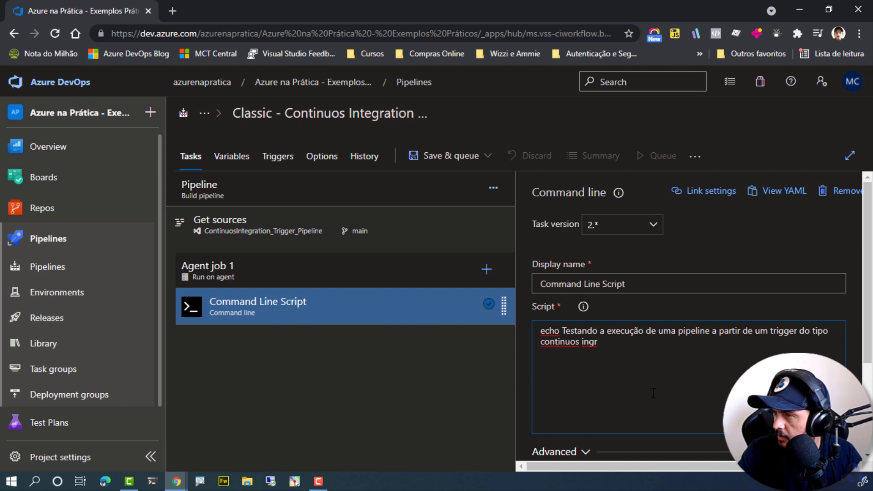
{"action": "type", "text": "ation"}
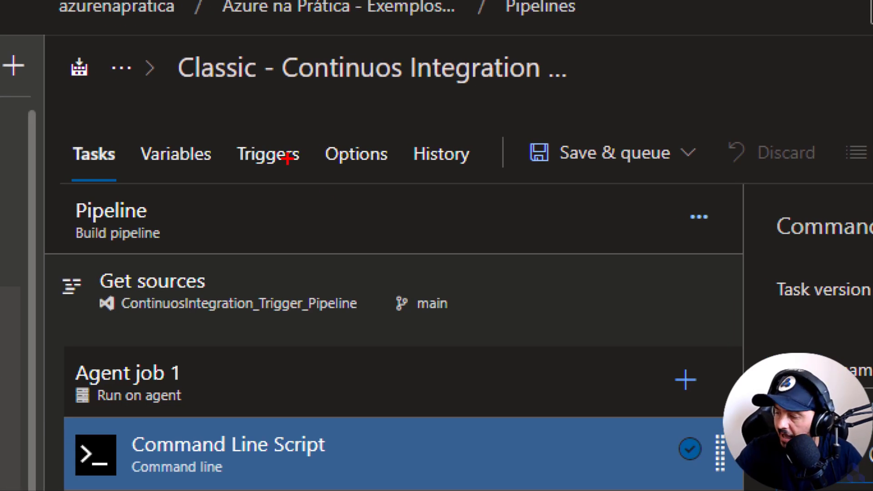
Enable continuous integration in the pipeline's trigger settings for the ContinuosIntegration_Trigger_Pipeline repository.
{"action": "left_click_drag", "start_coordinate": [228, 115], "coordinate": [305, 199]}
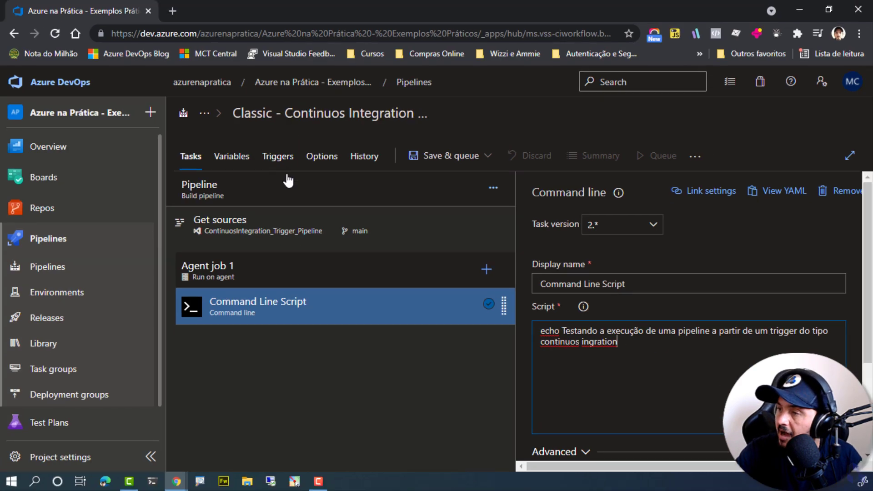
{"action": "left_click", "coordinate": [268, 154]}
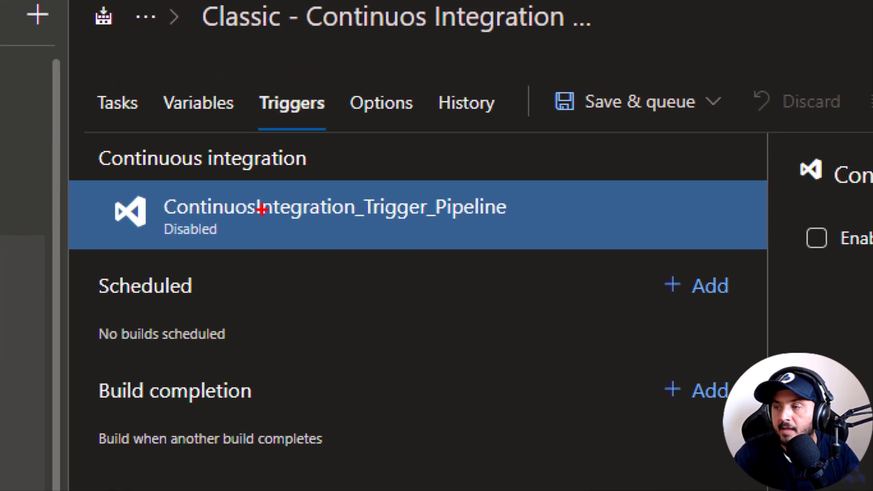
{"action": "left_click_drag", "start_coordinate": [79, 140], "coordinate": [552, 255]}
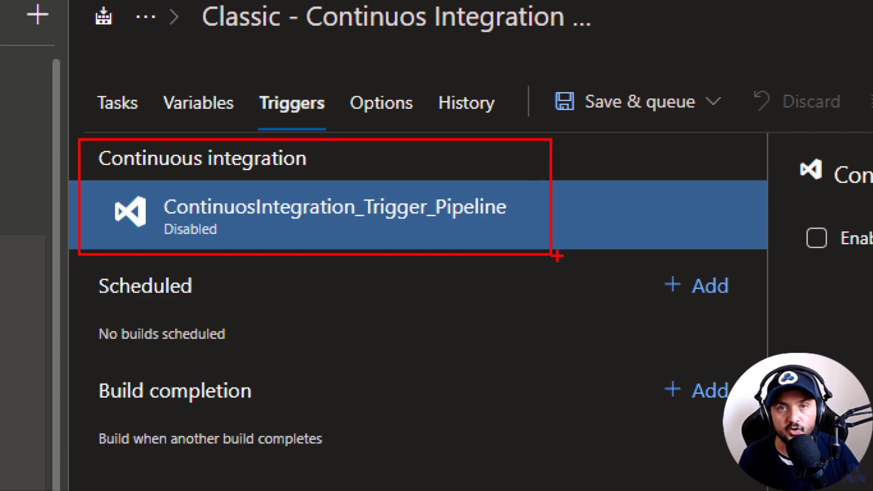
{"action": "key", "text": "Escape"}
{"action": "key", "text": "ctrl+1"}
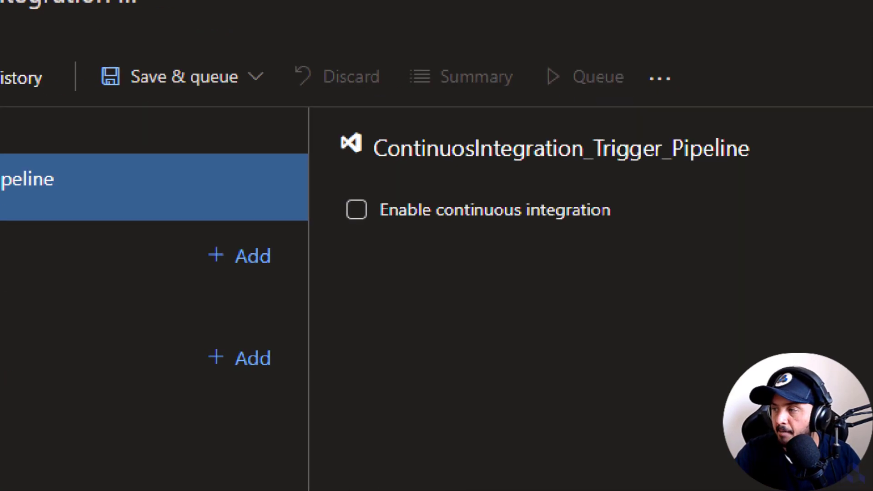
{"action": "left_click", "coordinate": [671, 239]}
{"action": "mouse_move", "coordinate": [339, 192]}
{"action": "left_mouse_down"}
{"action": "mouse_move", "coordinate": [540, 245]}
{"action": "mouse_move", "coordinate": [669, 250]}
{"action": "left_mouse_up"}
{"action": "left_click_drag", "start_coordinate": [548, 236], "coordinate": [664, 309]}
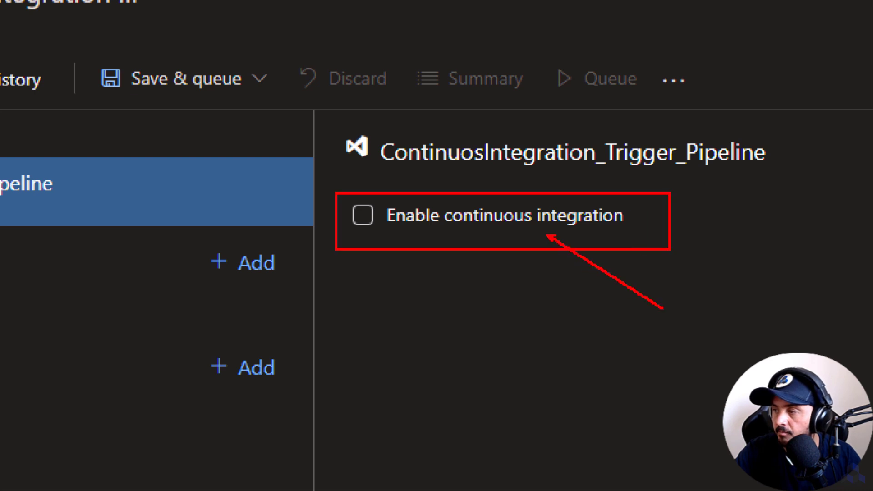
{"action": "key", "text": "Escape"}
{"action": "left_click", "coordinate": [544, 226]}
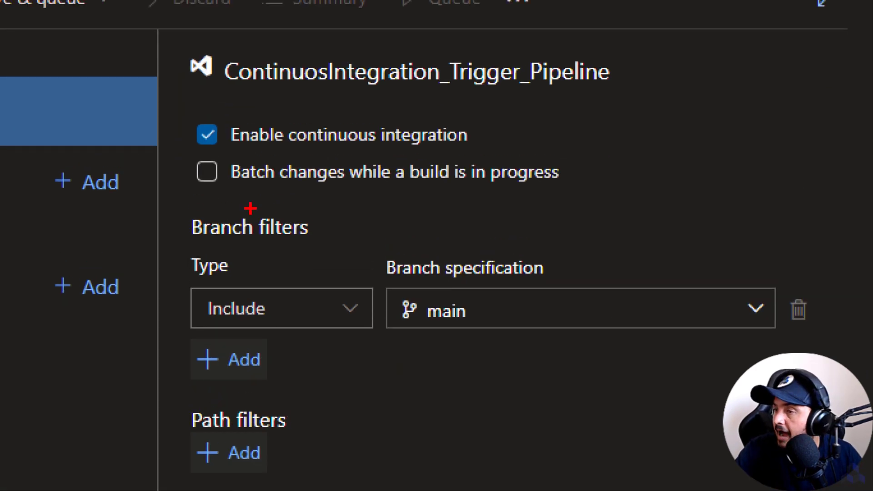
{"action": "mouse_move", "coordinate": [159, 202]}
{"action": "left_mouse_down"}
{"action": "mouse_move", "coordinate": [450, 326]}
{"action": "mouse_move", "coordinate": [807, 387]}
{"action": "left_mouse_up"}
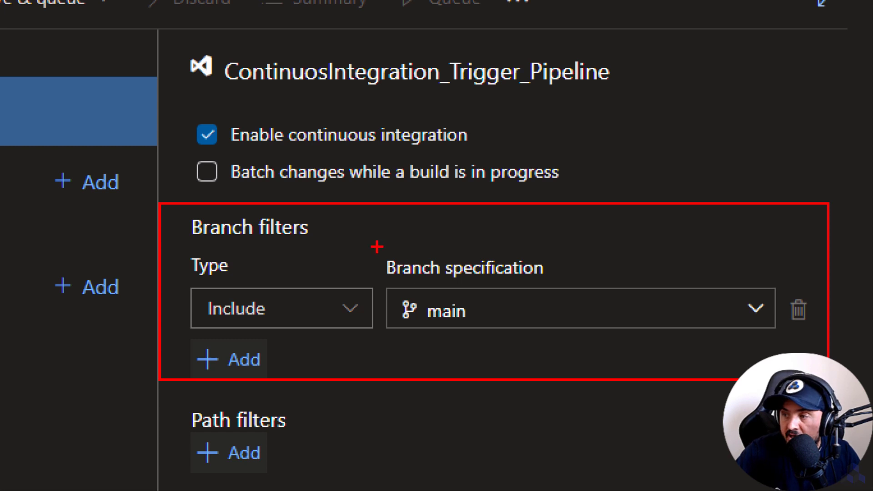
{"action": "mouse_move", "coordinate": [374, 246]}
{"action": "left_mouse_down"}
{"action": "mouse_move", "coordinate": [524, 333]}
{"action": "mouse_move", "coordinate": [572, 346]}
{"action": "left_mouse_up"}
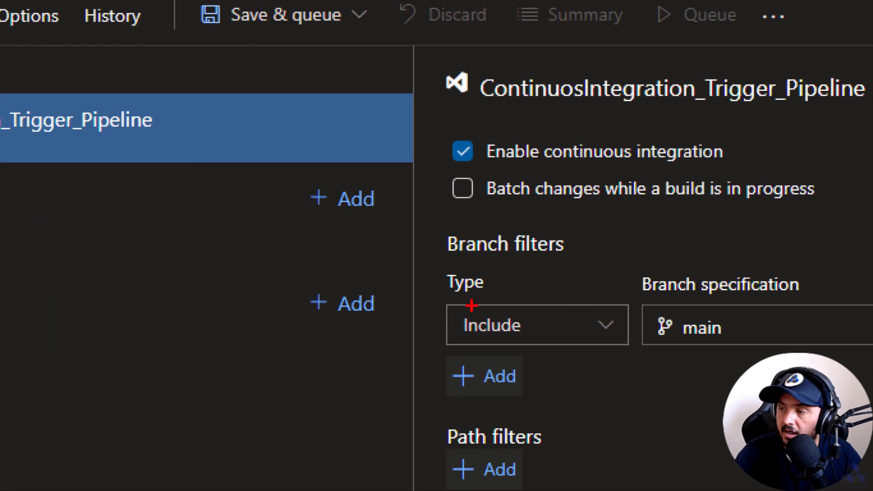
Add a second branch filter to the continuous integration trigger and set its type to Exclude.
{"action": "mouse_move", "coordinate": [416, 292]}
{"action": "left_mouse_down"}
{"action": "mouse_move", "coordinate": [511, 338]}
{"action": "mouse_move", "coordinate": [617, 362]}
{"action": "left_mouse_up"}
{"action": "left_click", "coordinate": [549, 339]}
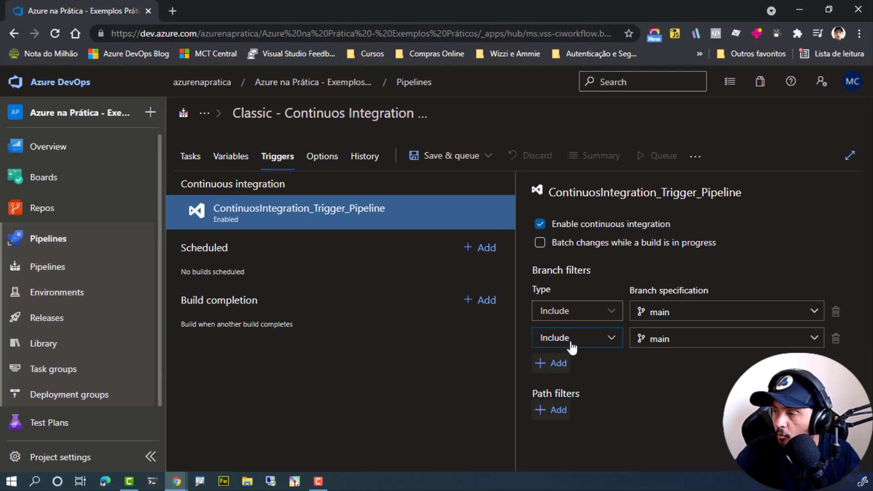
{"action": "left_click", "coordinate": [571, 337]}
{"action": "left_click", "coordinate": [564, 384]}
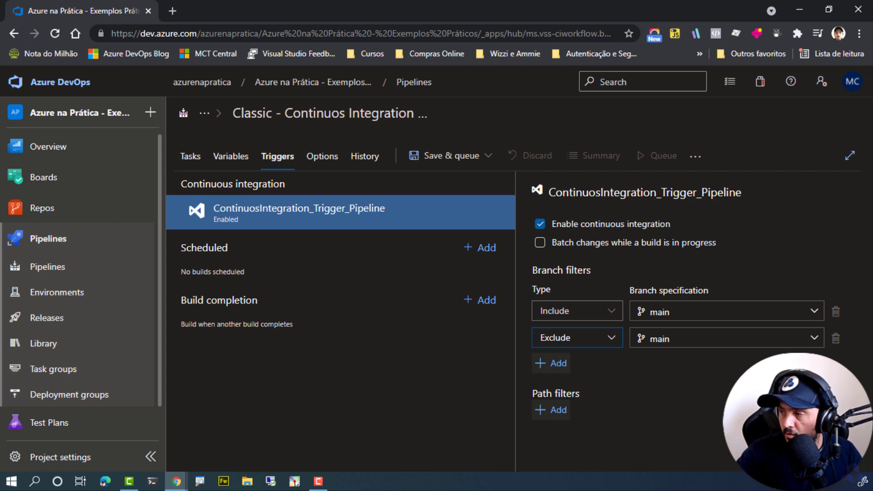
Search the Exclude filter's branch list for "developer".
{"action": "left_click", "coordinate": [672, 339]}
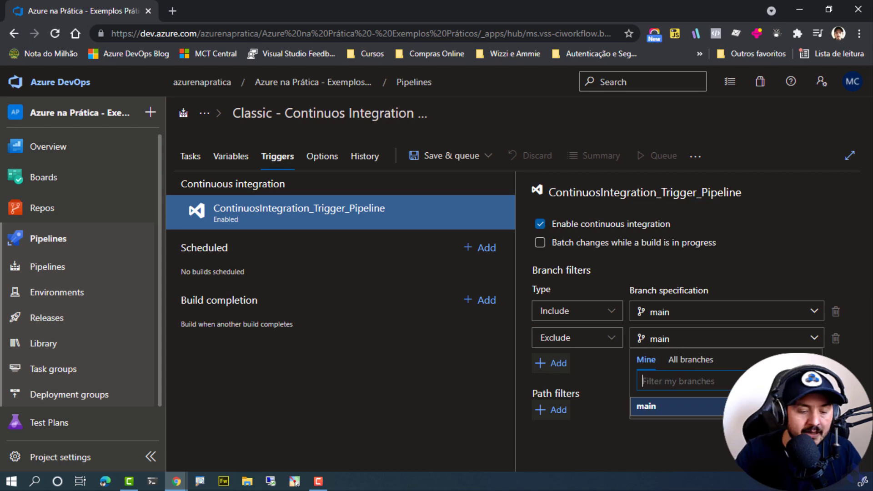
{"action": "type", "text": "developer"}
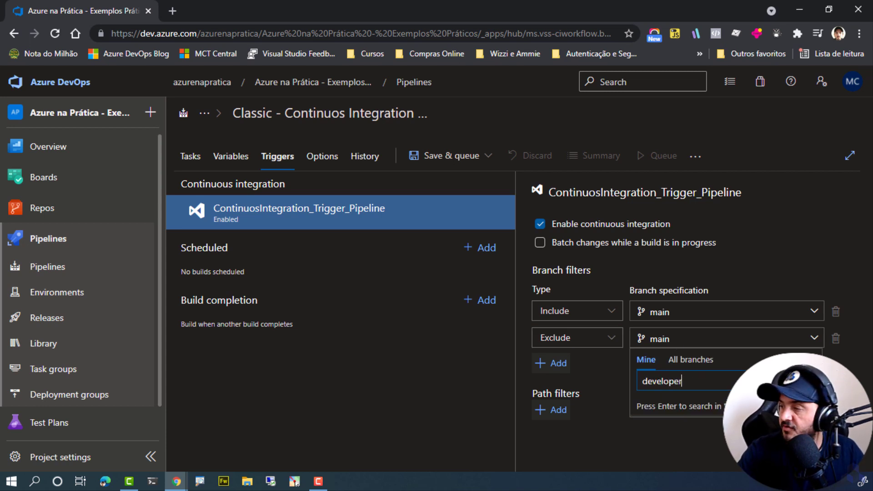
{"action": "key", "text": "Return"}
{"action": "left_click", "coordinate": [646, 360]}
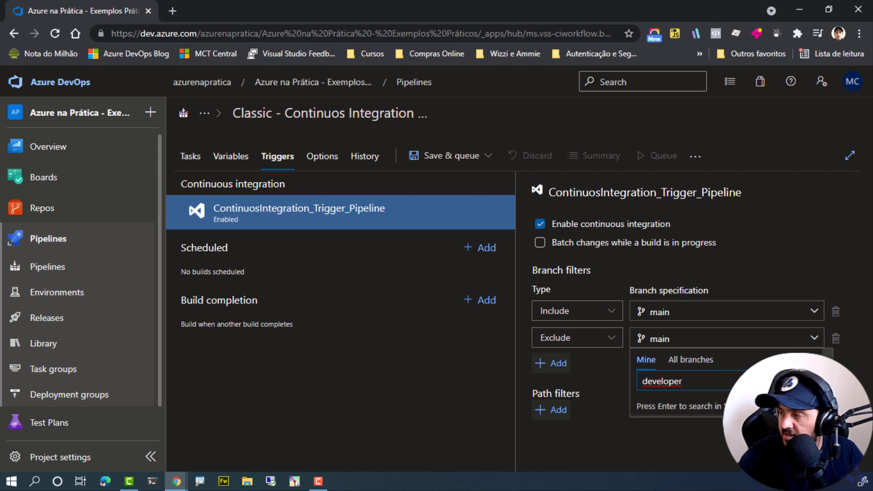
{"action": "left_click", "coordinate": [650, 426]}
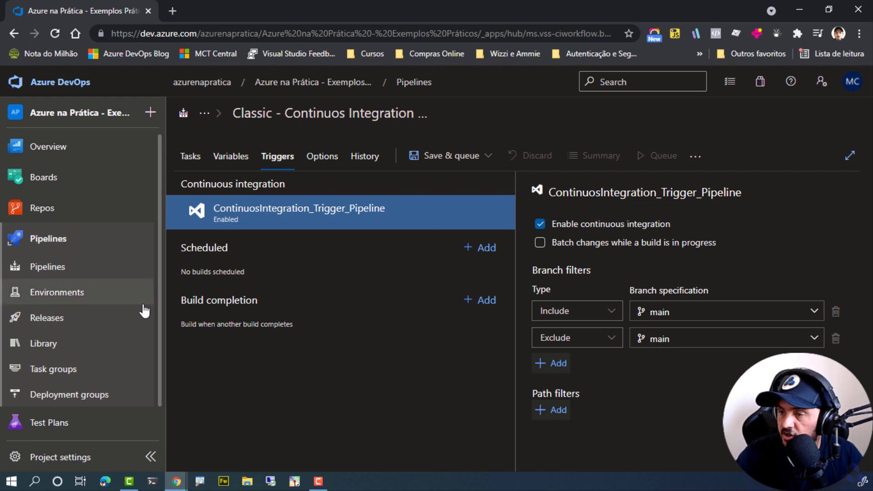
Open the repository's branches in a new browser tab and create a branch named "developer" based on main.
{"action": "mouse_move", "coordinate": [103, 214]}
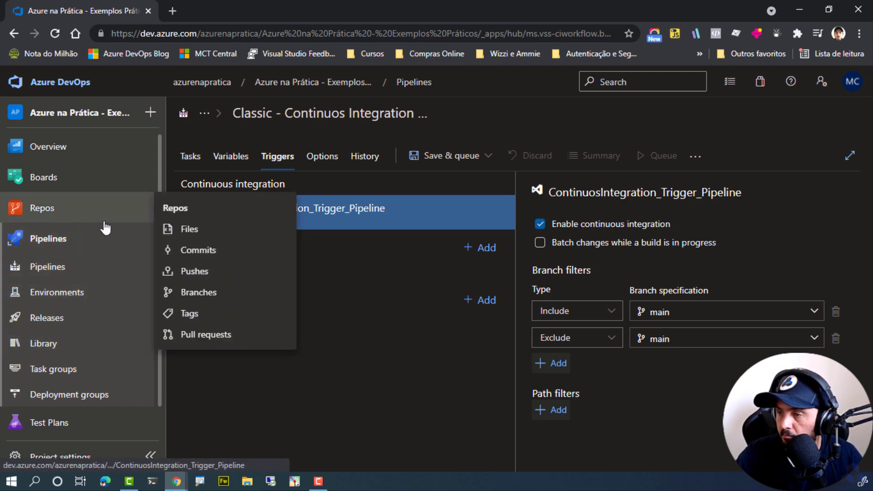
{"action": "middle_click", "coordinate": [194, 292]}
{"action": "left_click", "coordinate": [246, 13]}
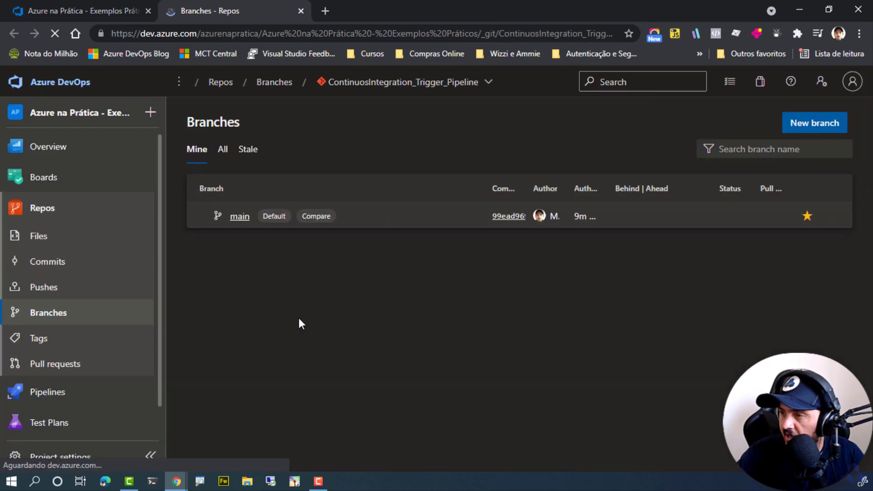
{"action": "left_click", "coordinate": [787, 131]}
{"action": "type", "text": "d"}
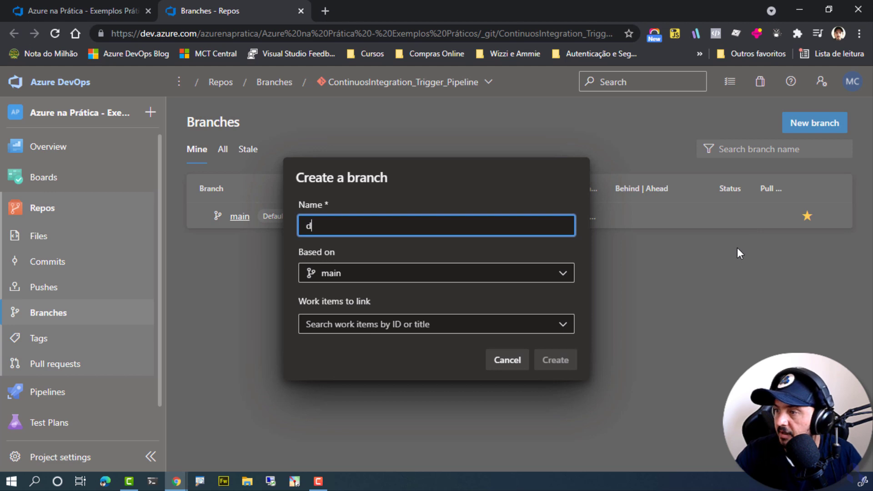
{"action": "type", "text": "eveloper"}
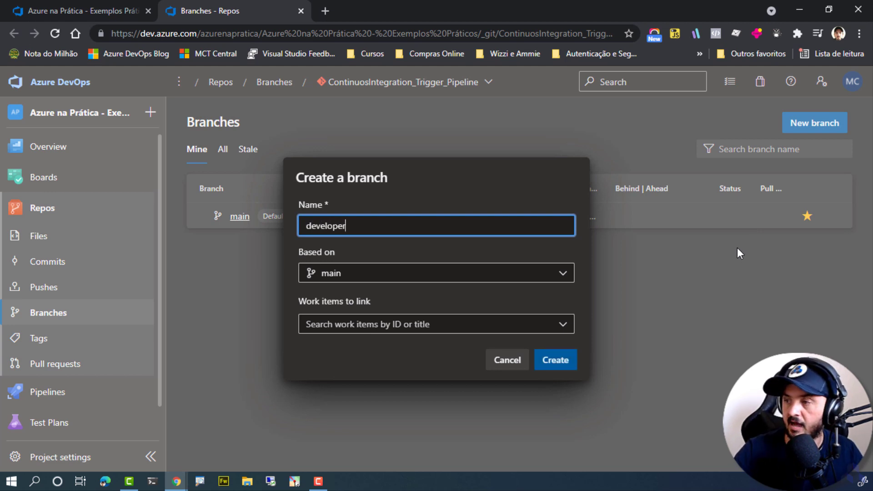
{"action": "left_click", "coordinate": [566, 364]}
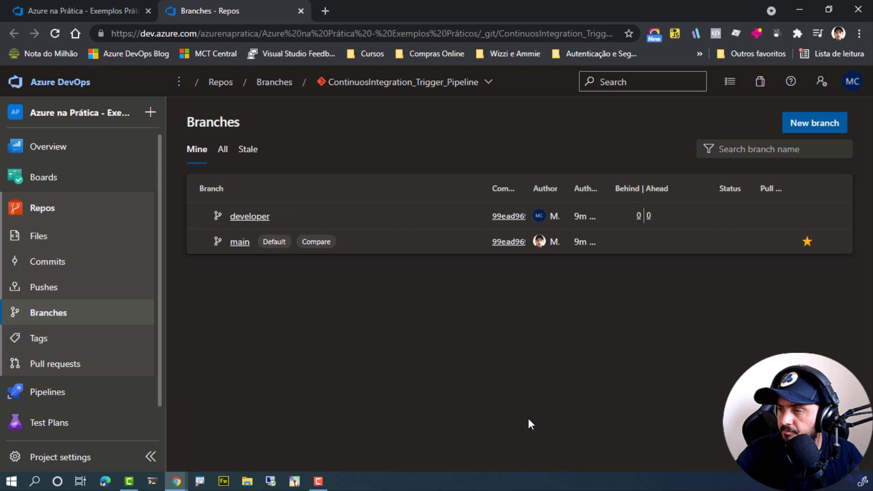
Return to the pipeline's triggers, search the Include filter's branches for "dev", and try to reload the page.
{"action": "left_click", "coordinate": [131, 10]}
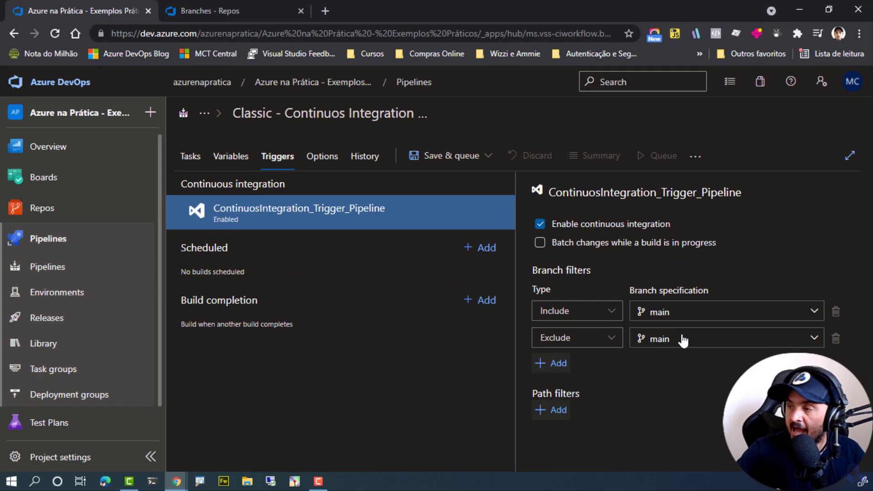
{"action": "left_click", "coordinate": [705, 317]}
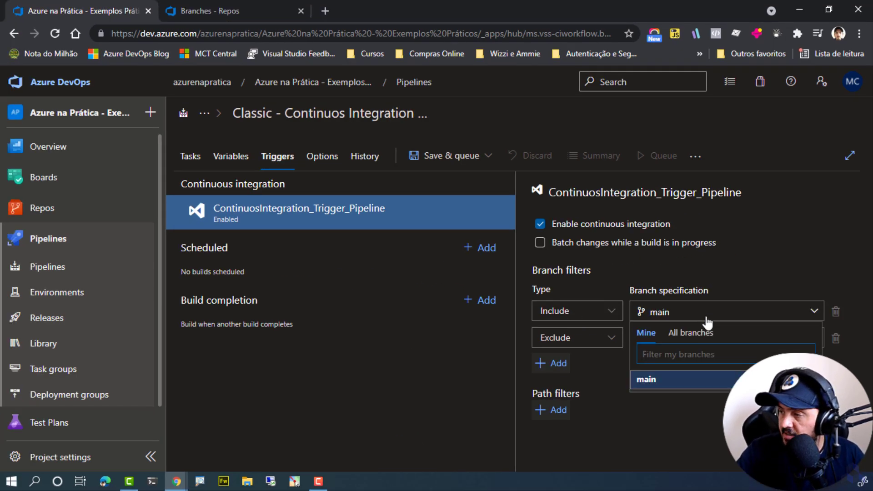
{"action": "type", "text": "dev"}
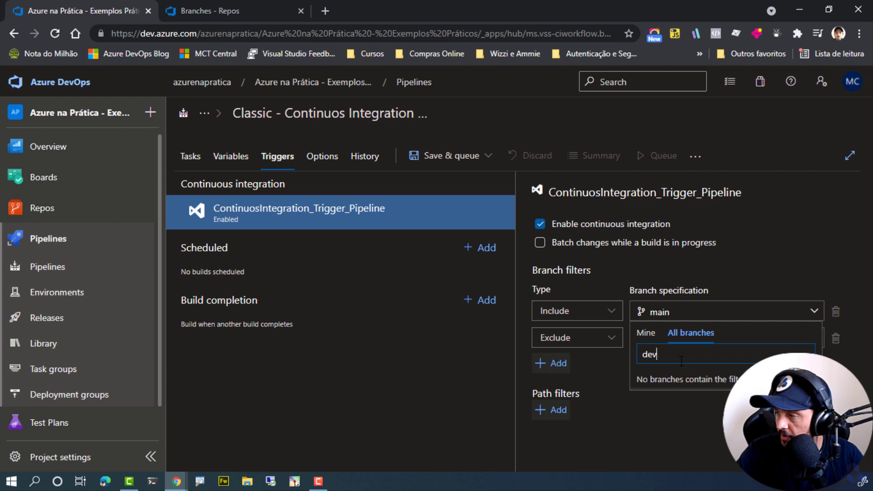
{"action": "left_click", "coordinate": [640, 396]}
{"action": "key", "text": "F5"}
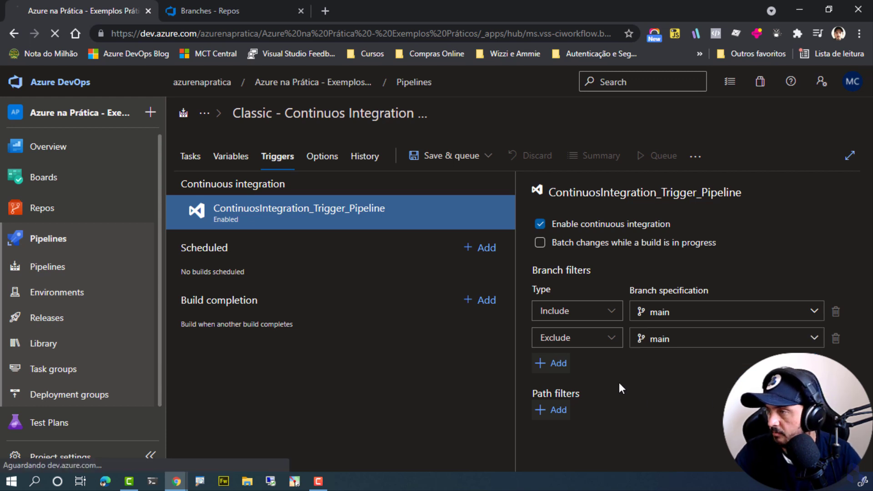
{"action": "left_click", "coordinate": [537, 106]}
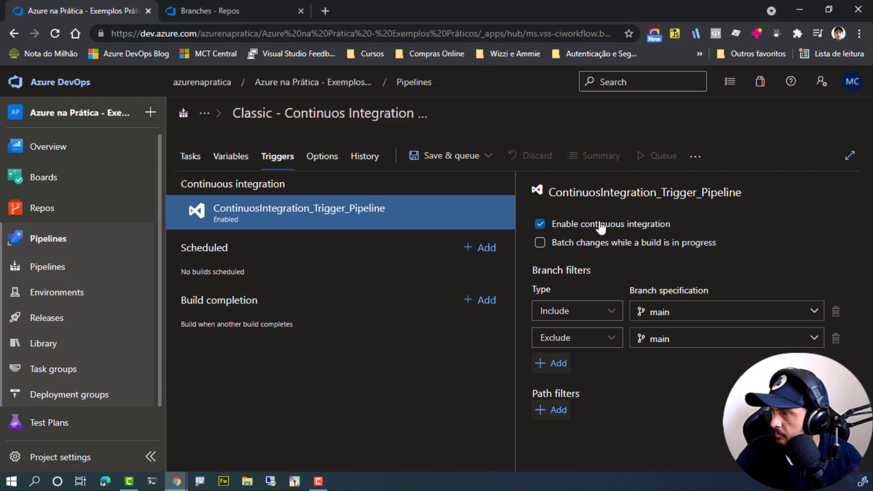
Disable continuous integration, save the build pipeline in the root folder, and reload the page.
{"action": "left_click", "coordinate": [574, 225]}
{"action": "left_click", "coordinate": [439, 157]}
{"action": "left_click", "coordinate": [415, 206]}
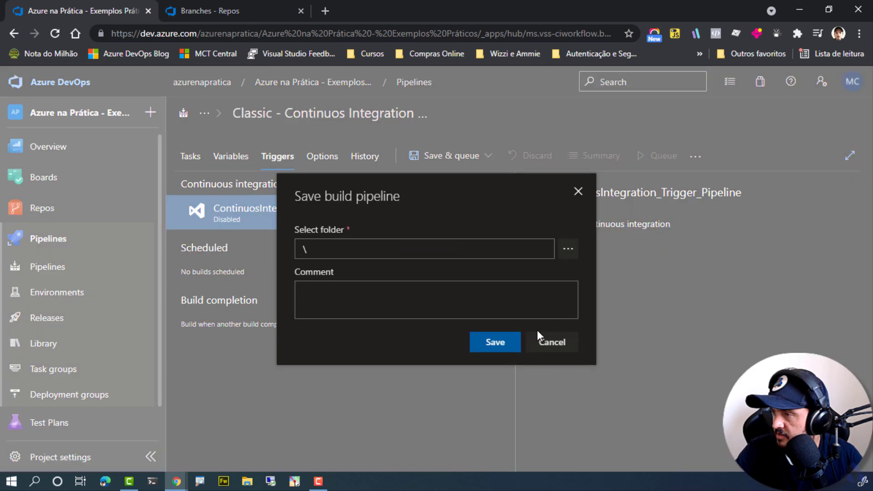
{"action": "left_click", "coordinate": [507, 340]}
{"action": "key", "text": "F5"}
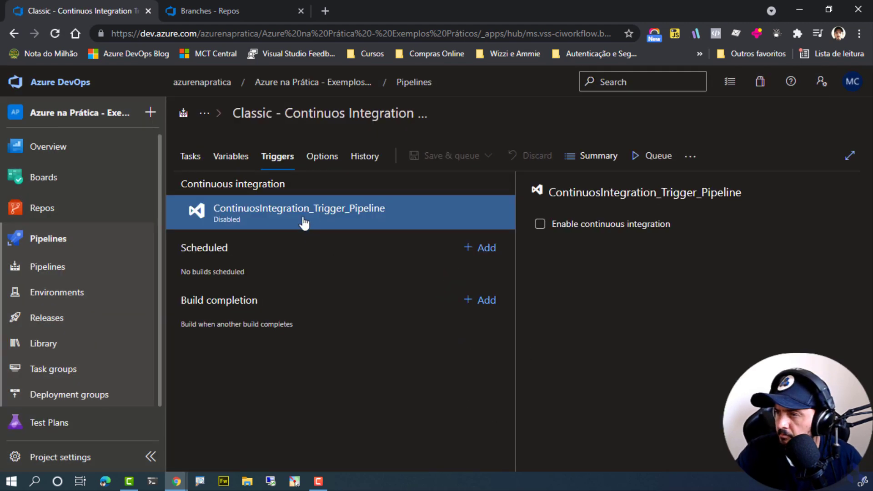
Enable continuous integration again and set the Include filter's branch specification to developer.
{"action": "left_click", "coordinate": [562, 227]}
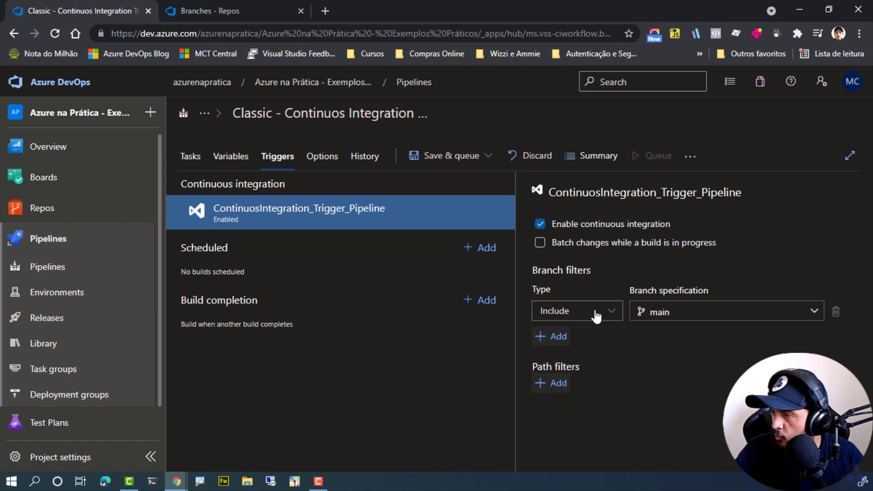
{"action": "left_click", "coordinate": [651, 313]}
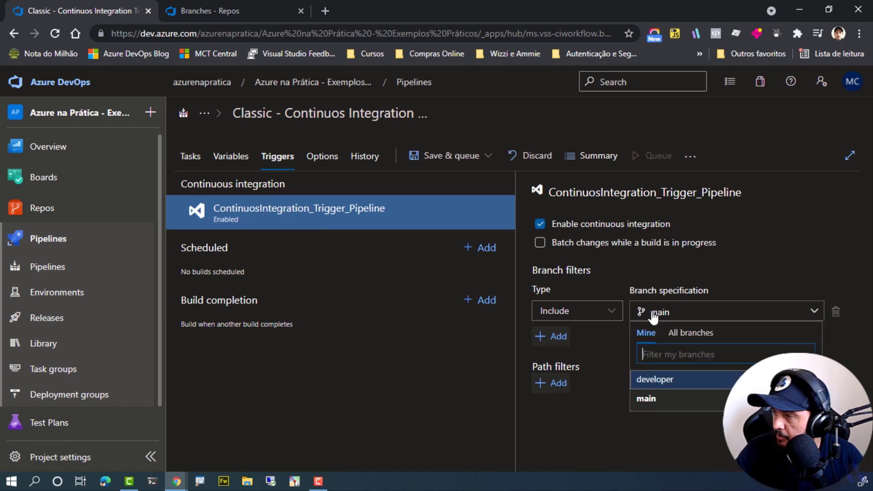
{"action": "left_click", "coordinate": [651, 380]}
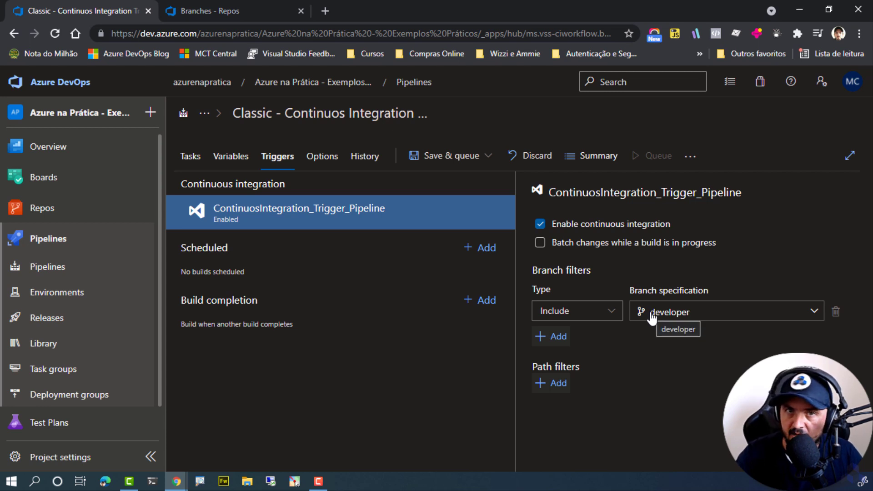
Add a branch filter of type Exclude for the main branch below the developer filter.
{"action": "left_click", "coordinate": [538, 337]}
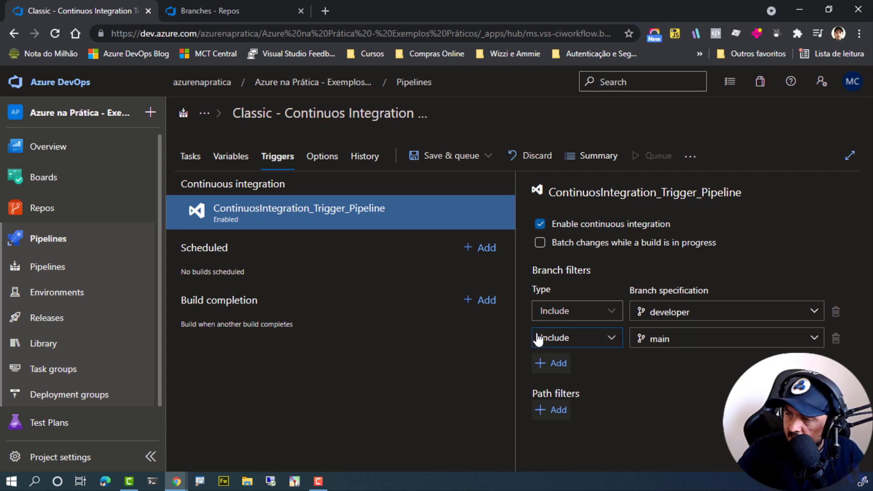
{"action": "left_click", "coordinate": [566, 347]}
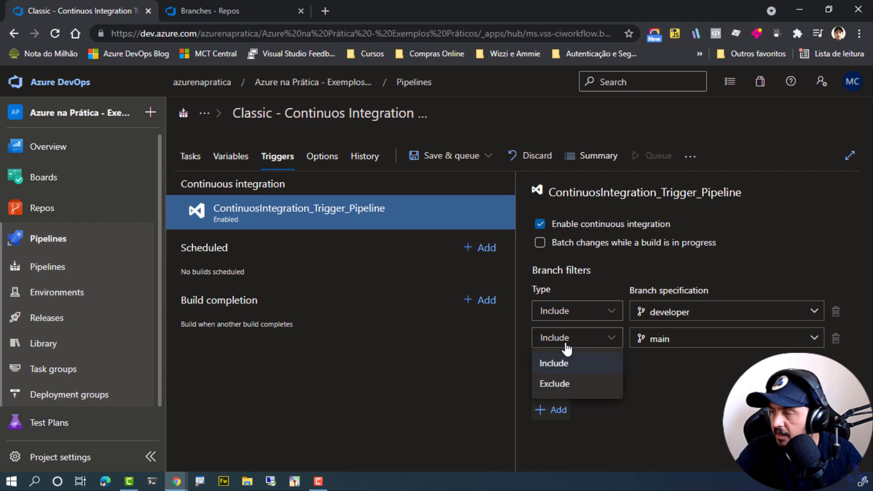
{"action": "left_click", "coordinate": [574, 384]}
Delete the Exclude filter for the main branch.
{"action": "key", "text": "ctrl+1"}
{"action": "left_click", "coordinate": [718, 348]}
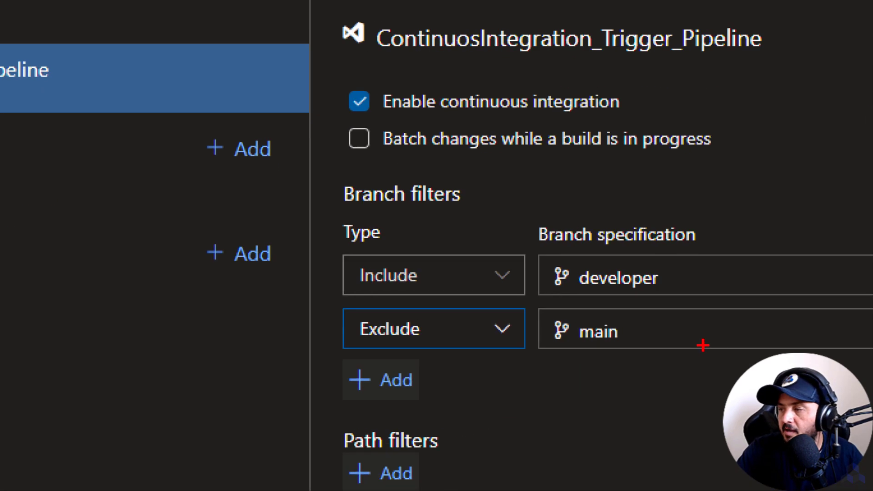
{"action": "mouse_move", "coordinate": [537, 305]}
{"action": "left_mouse_down"}
{"action": "mouse_move", "coordinate": [565, 339]}
{"action": "mouse_move", "coordinate": [650, 362]}
{"action": "left_mouse_up"}
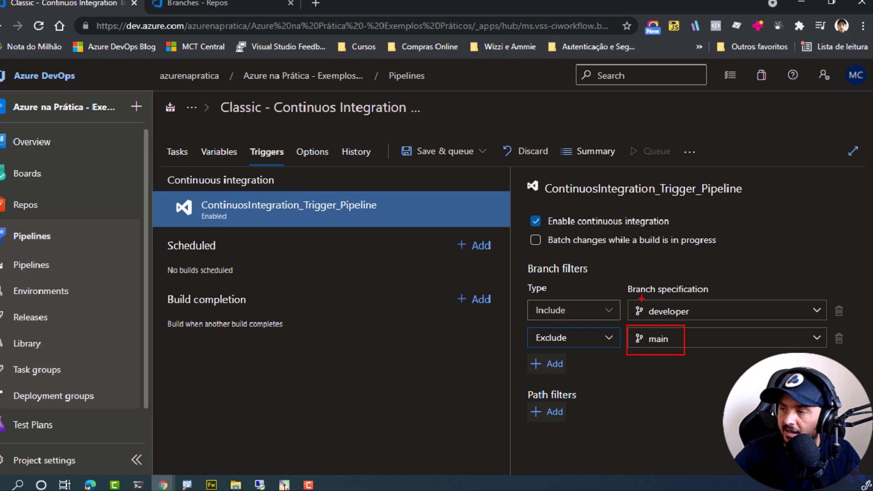
{"action": "key", "text": "Escape"}
{"action": "left_click", "coordinate": [836, 337]}
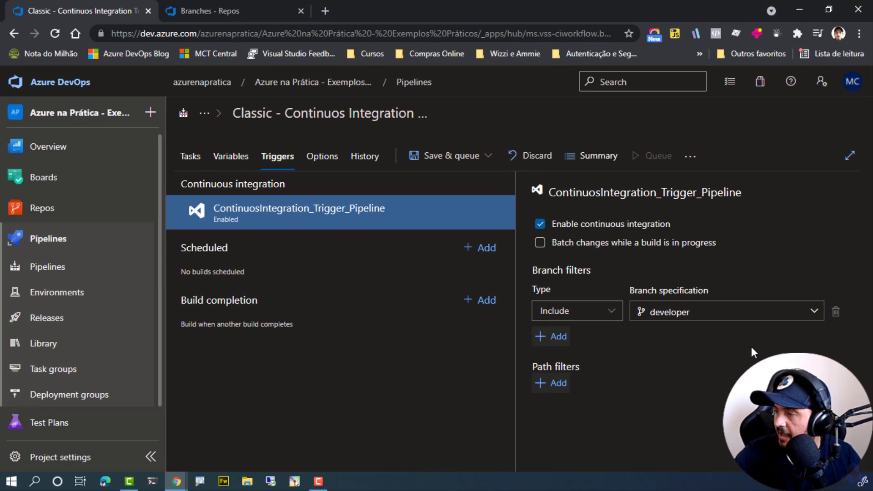
{"action": "key", "text": "ctrl+1"}
{"action": "left_click", "coordinate": [797, 325]}
{"action": "left_click_drag", "start_coordinate": [518, 259], "coordinate": [723, 335]}
{"action": "left_click_drag", "start_coordinate": [618, 345], "coordinate": [860, 358]}
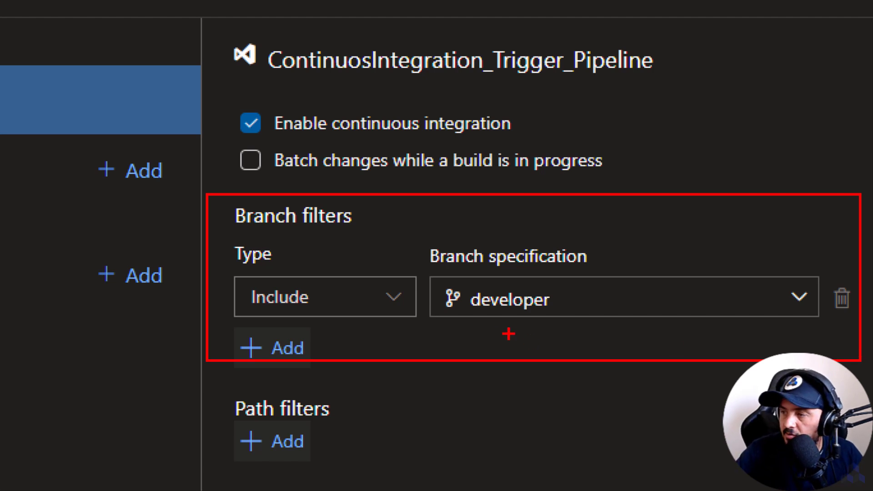
{"action": "mouse_move", "coordinate": [428, 275]}
{"action": "left_mouse_down"}
{"action": "mouse_move", "coordinate": [512, 322]}
{"action": "mouse_move", "coordinate": [583, 318]}
{"action": "mouse_move", "coordinate": [529, 387]}
{"action": "mouse_move", "coordinate": [531, 398]}
{"action": "left_mouse_up"}
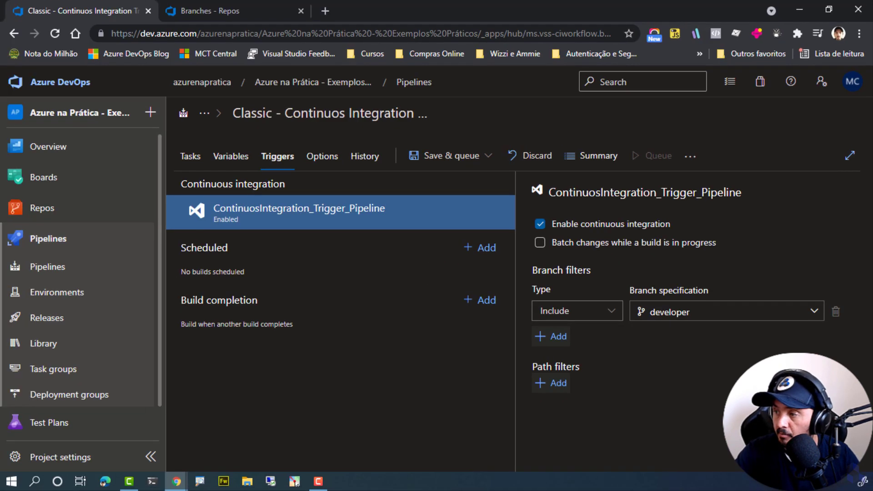
Add a second Include branch filter and enter the wildcard pattern "feature/*" in its branch search.
{"action": "left_click", "coordinate": [569, 338]}
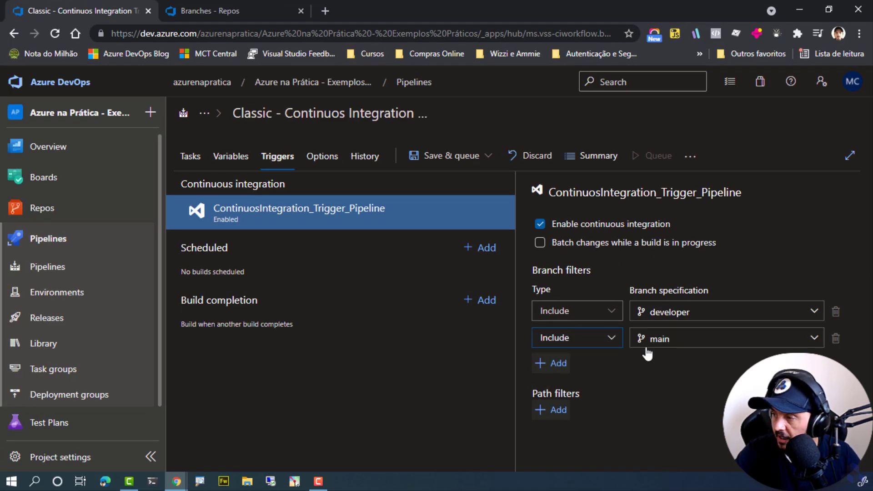
{"action": "left_click", "coordinate": [664, 342]}
{"action": "type", "text": "feature/*"}
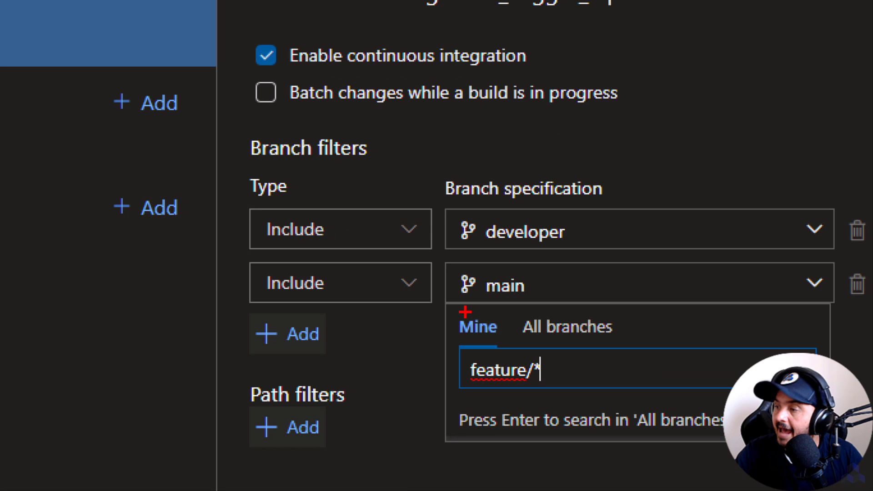
{"action": "left_click_drag", "start_coordinate": [448, 310], "coordinate": [654, 421]}
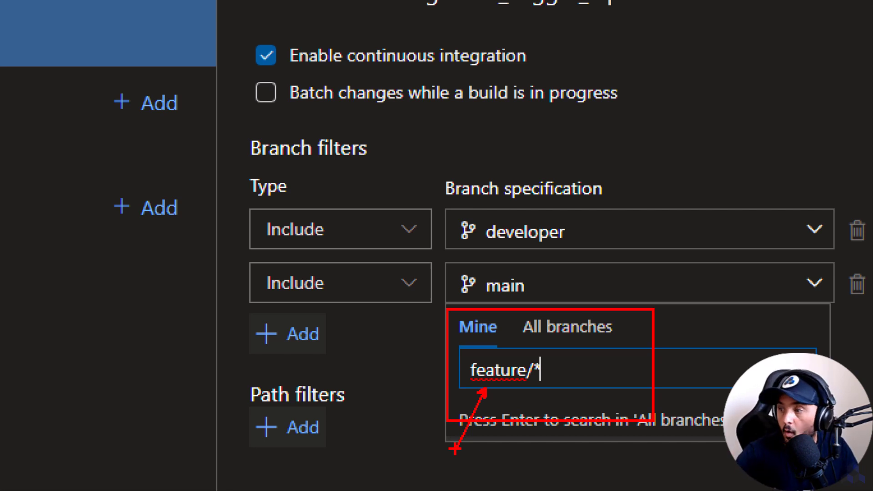
{"action": "key", "text": "Escape"}
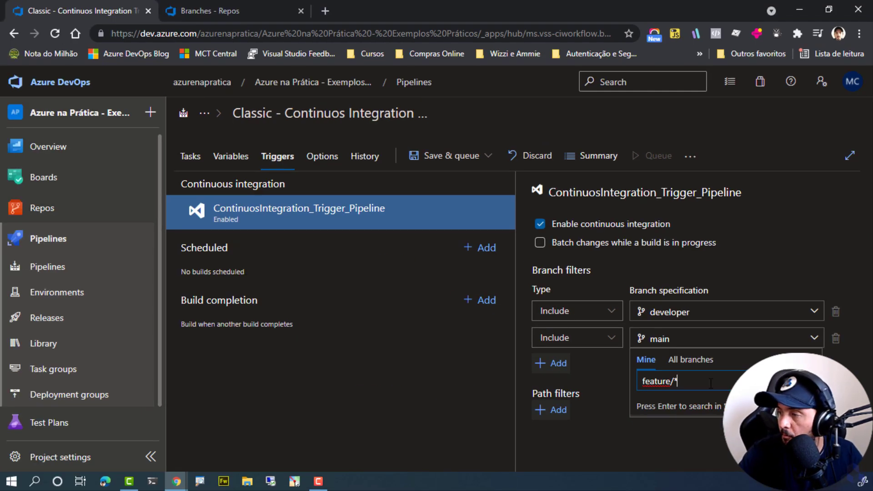
Set the second Include filter's branch specification to the wildcard pattern "main-*" instead.
{"action": "key", "text": "Escape"}
{"action": "type", "text": "main"}
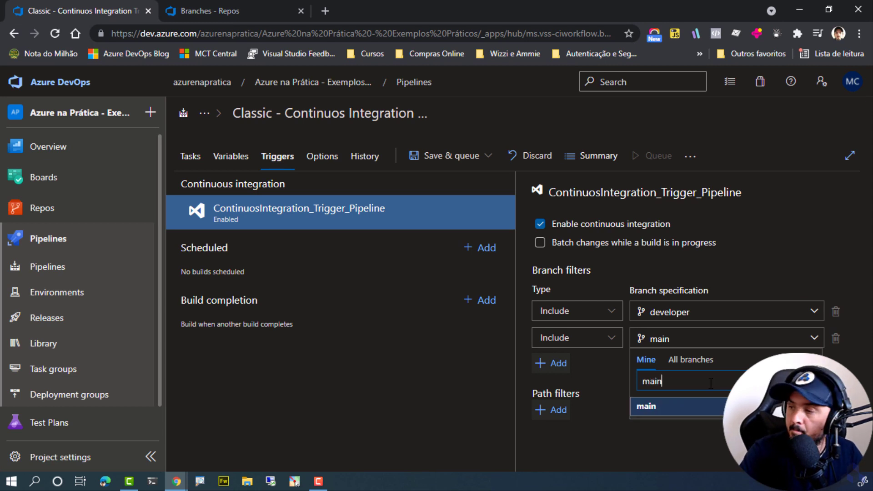
{"action": "type", "text": "0"}
{"action": "key", "text": "BackSpace"}
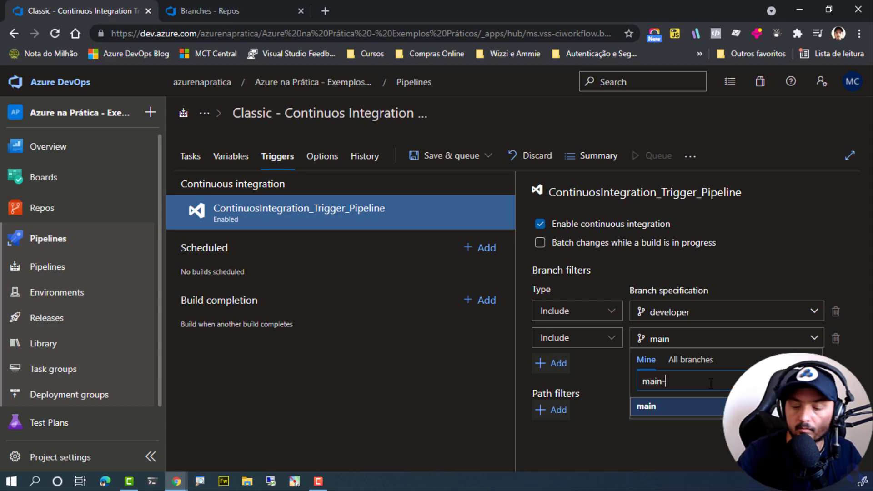
{"action": "type", "text": "-"}
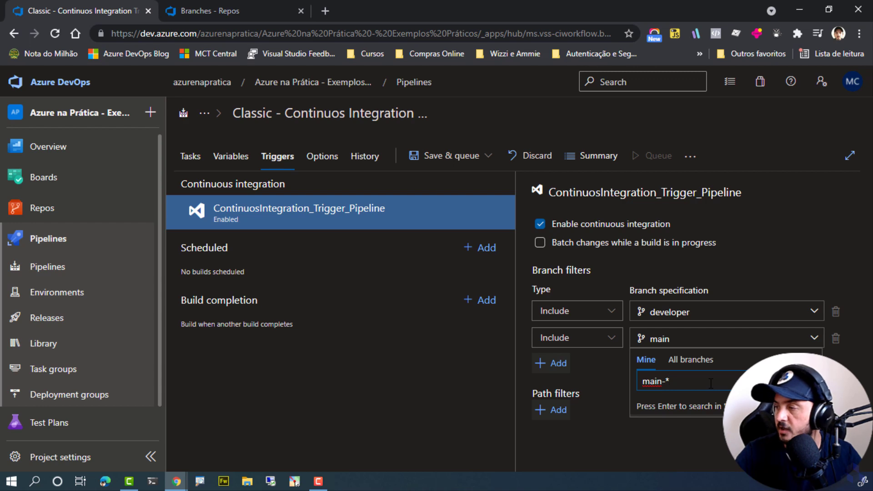
{"action": "key", "text": "Return"}
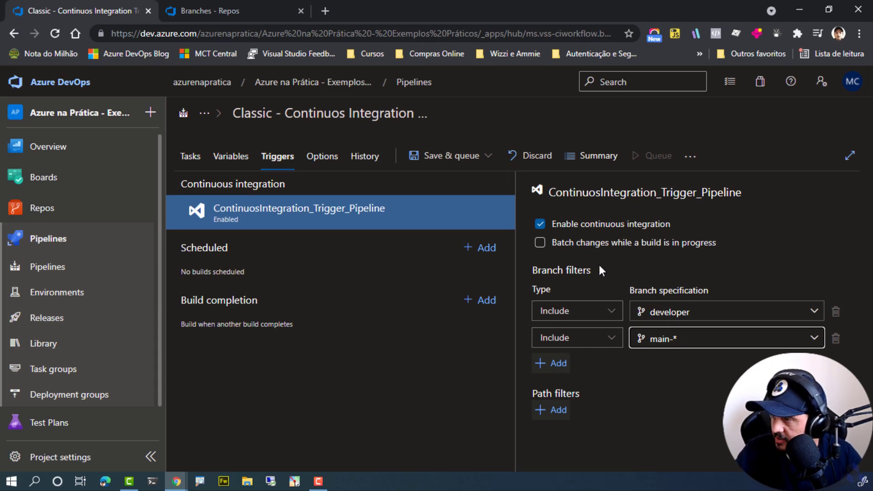
Save the pipeline with the updated trigger filters without queuing a run.
{"action": "left_click", "coordinate": [464, 157]}
{"action": "left_click", "coordinate": [423, 202]}
{"action": "left_click", "coordinate": [498, 323]}
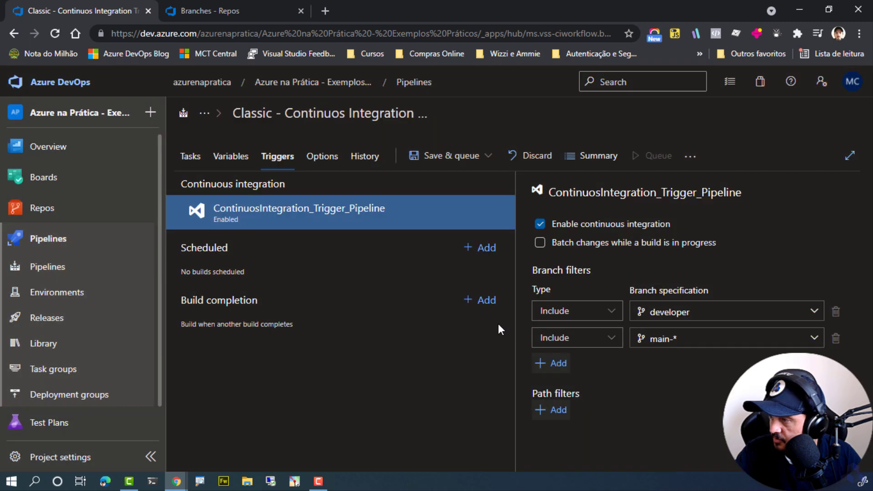
Find "Classic - Continuos Integration Trigger Example" in the full list of pipelines and view its runs.
{"action": "left_click", "coordinate": [67, 272]}
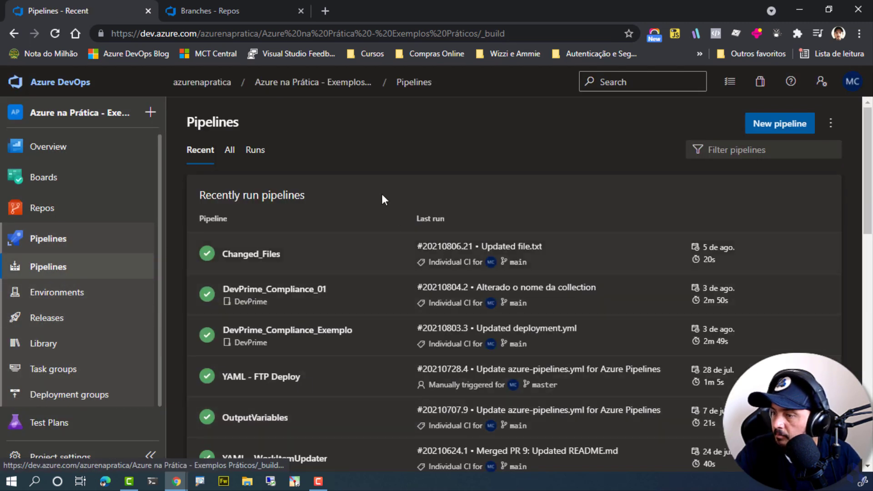
{"action": "scroll", "coordinate": [355, 259], "scroll_direction": "down", "scroll_amount": 12}
{"action": "scroll", "coordinate": [354, 260], "scroll_direction": "up", "scroll_amount": 10}
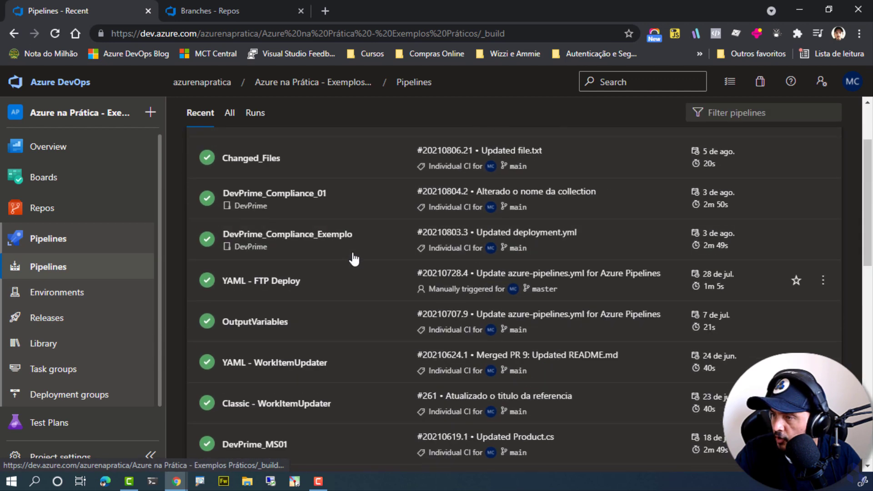
{"action": "left_click", "coordinate": [230, 114]}
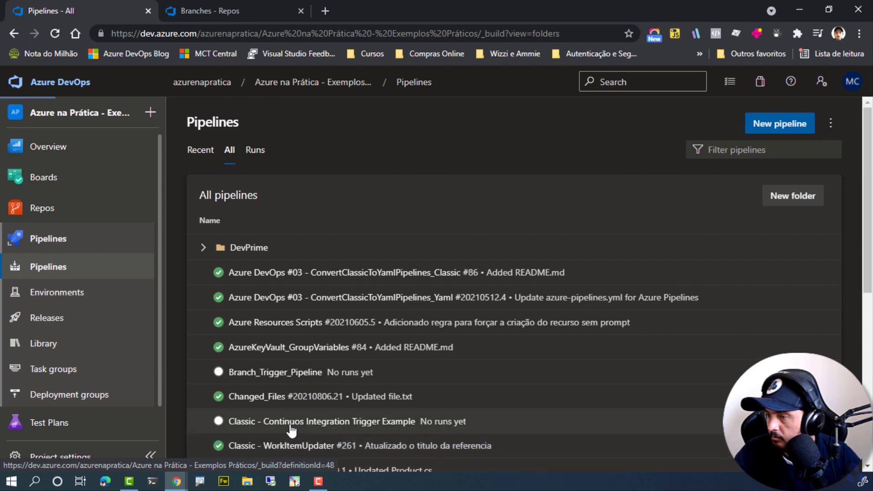
{"action": "left_click", "coordinate": [237, 423]}
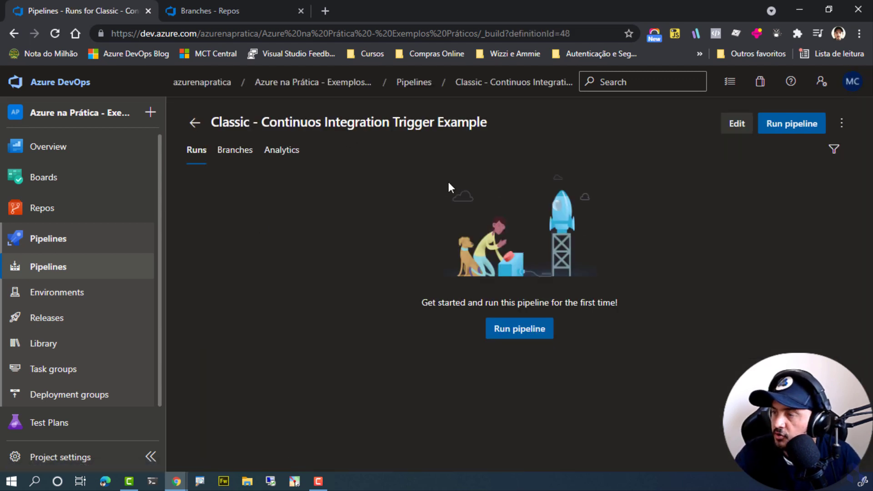
Open README.md on the repository's main branch for editing and delete its template text below the first heading.
{"action": "left_click", "coordinate": [215, 11]}
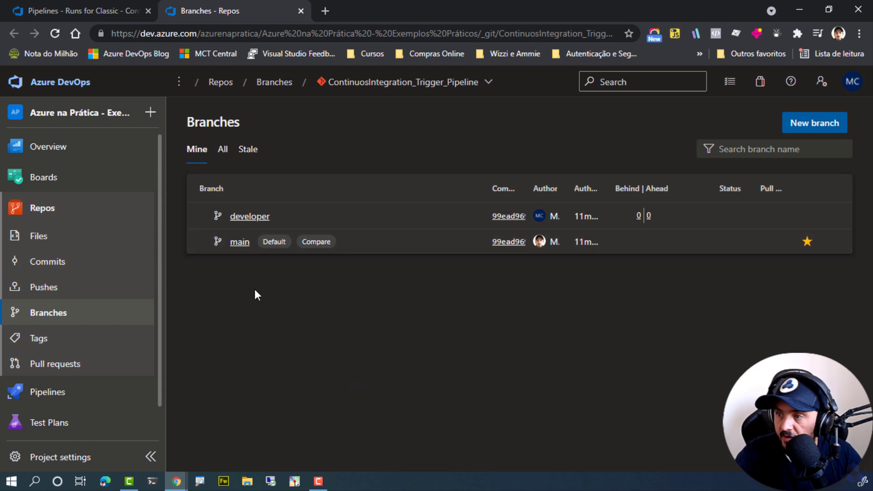
{"action": "left_click", "coordinate": [239, 250]}
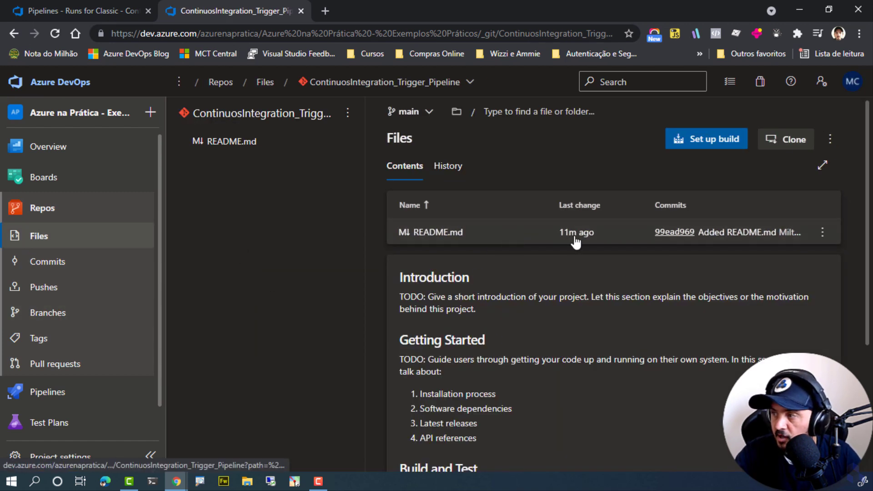
{"action": "left_click", "coordinate": [456, 233]}
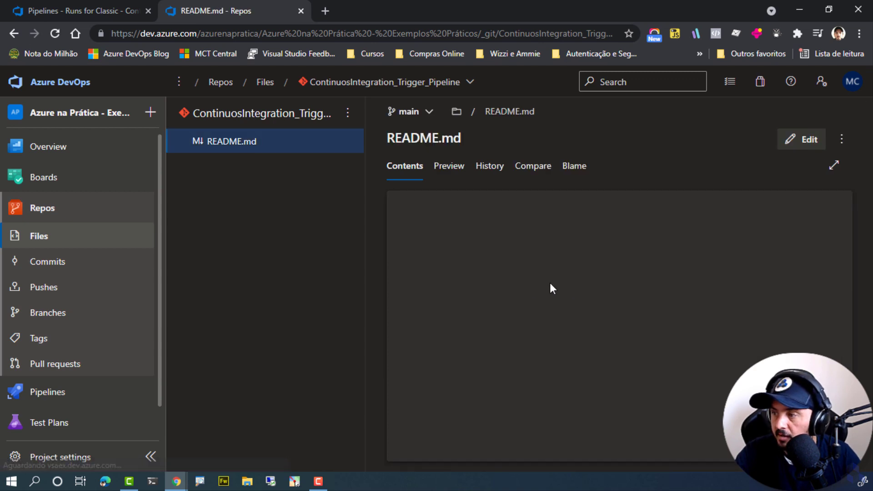
{"action": "left_click_drag", "start_coordinate": [532, 384], "coordinate": [379, 204]}
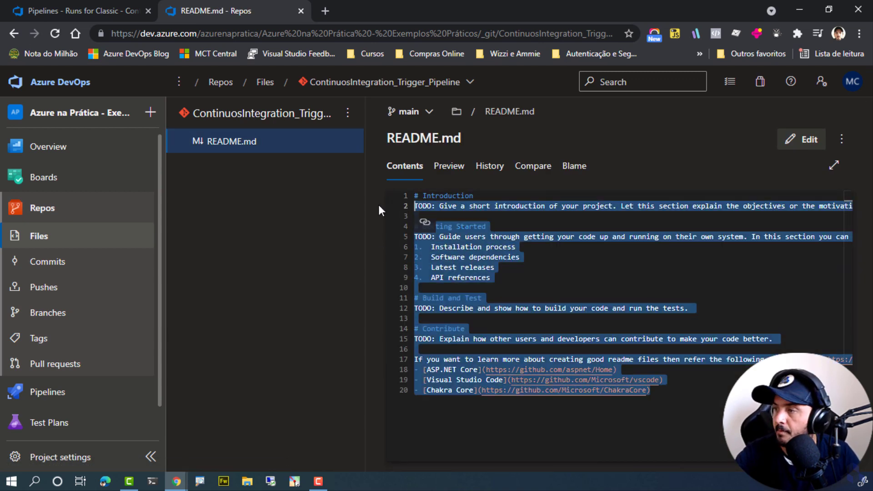
{"action": "left_click", "coordinate": [801, 139]}
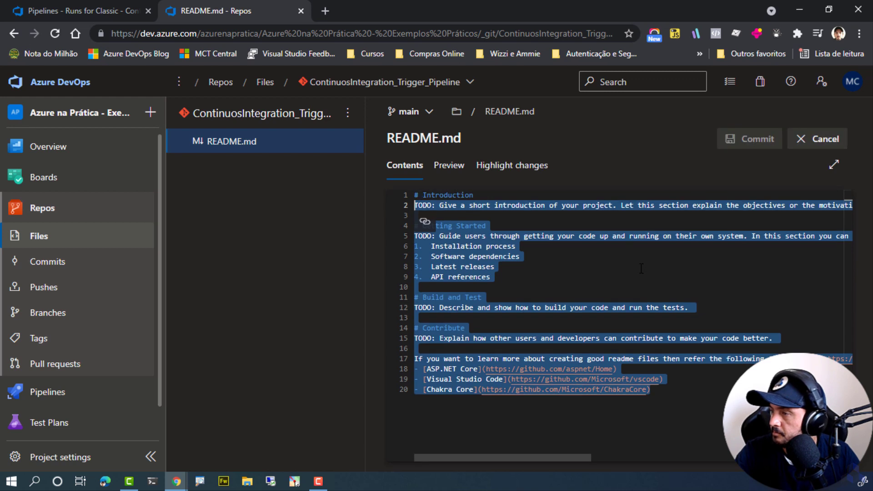
{"action": "key", "text": "BackSpace"}
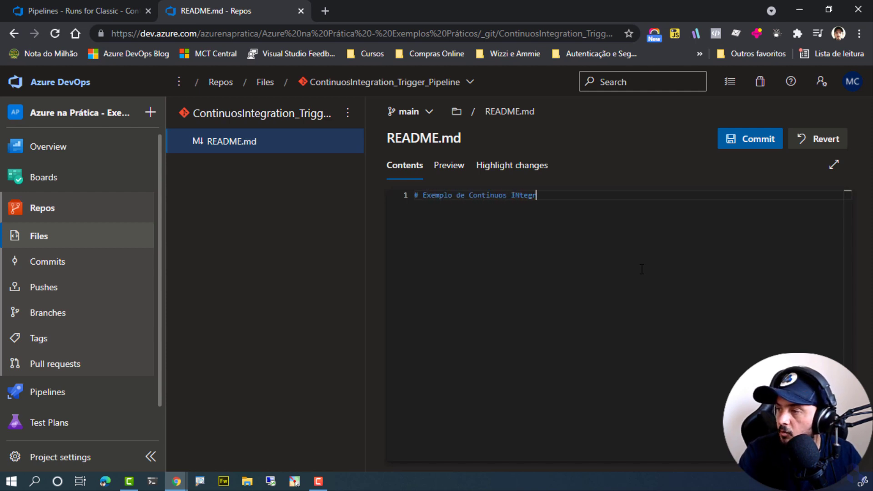
Make "# Exemplo de Trigger Continuos Integration" the only line of README.md and commit it to main with the default comment.
{"action": "type", "text": "Integrat"}
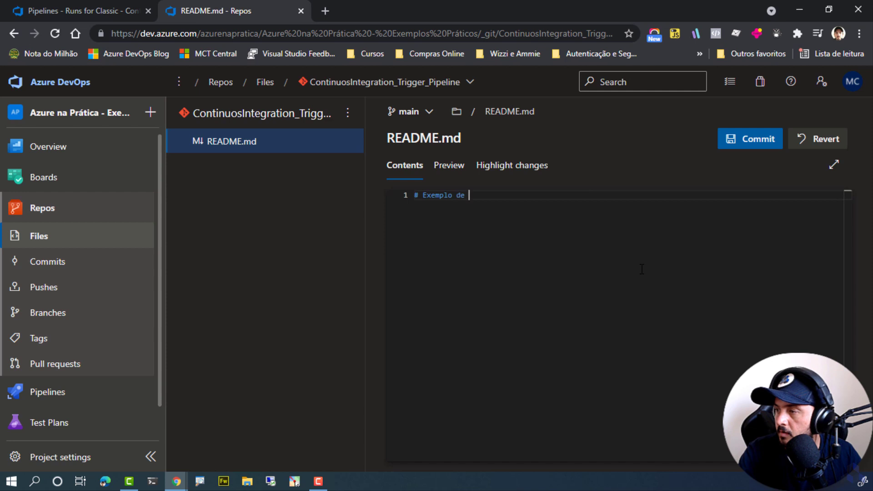
{"action": "key", "text": "BackSpace"}
{"action": "key", "text": "BackSpace"}
{"action": "type", "text": "igge"}
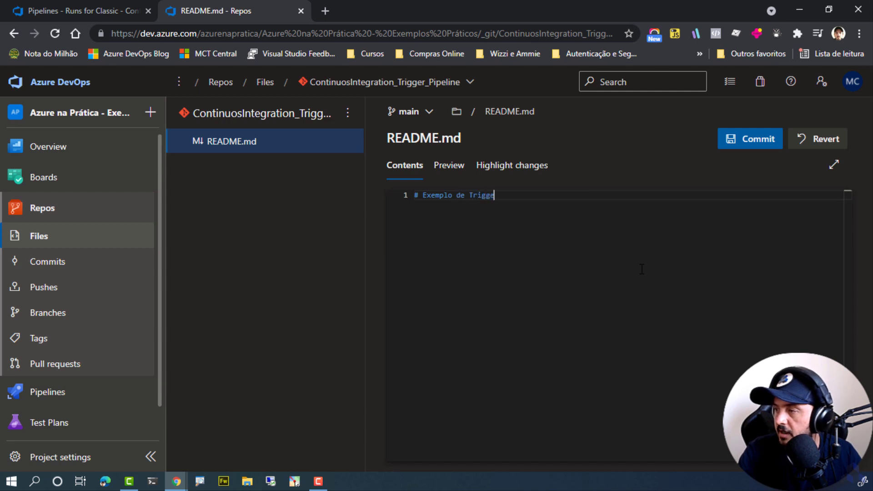
{"action": "type", "text": "r Continuos Inte"}
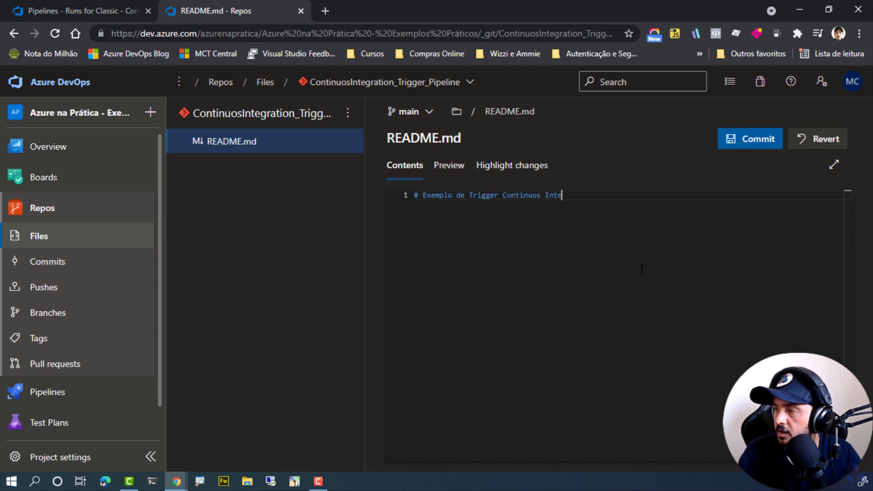
{"action": "type", "text": "gration"}
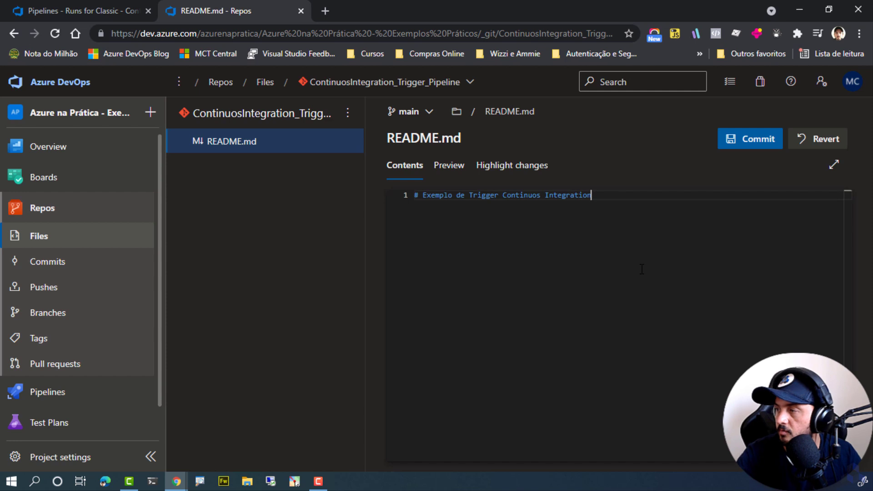
{"action": "left_click", "coordinate": [737, 137]}
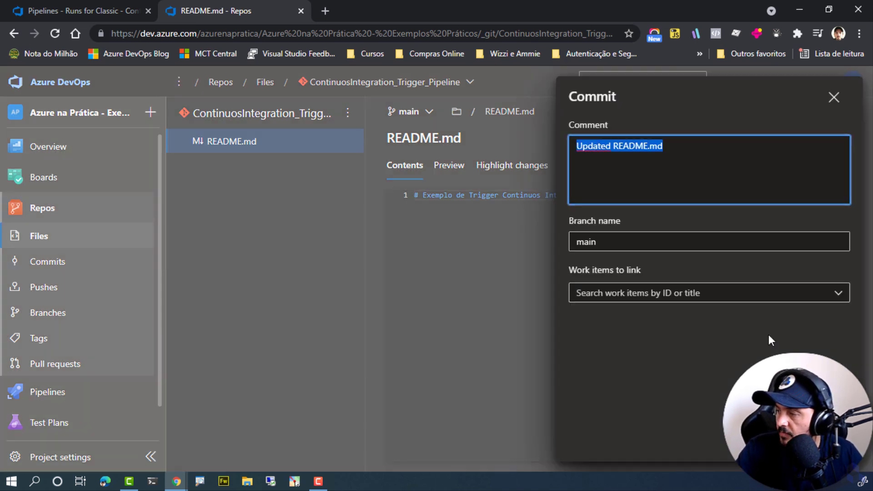
{"action": "left_click", "coordinate": [828, 443]}
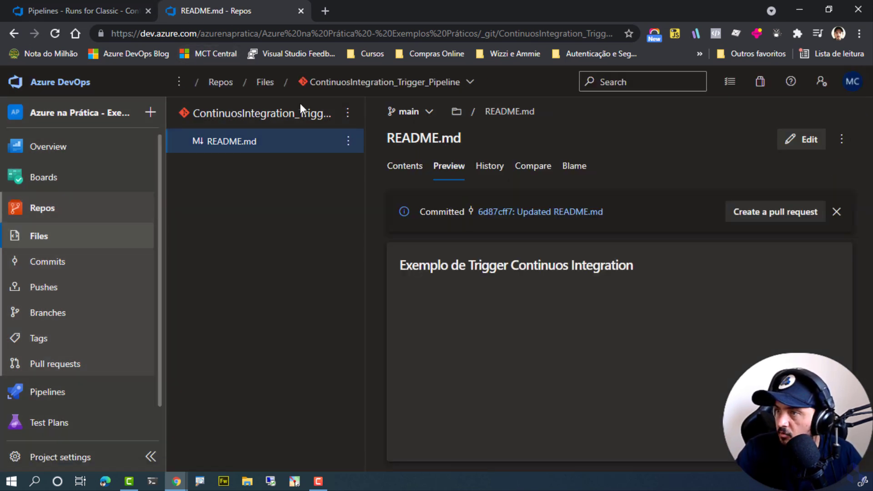
Refresh the pipeline's runs and check the full pipeline list and "Classic - Continuos Integration Trigger Example" for a triggered run.
{"action": "left_click", "coordinate": [105, 1]}
{"action": "key", "text": "F5"}
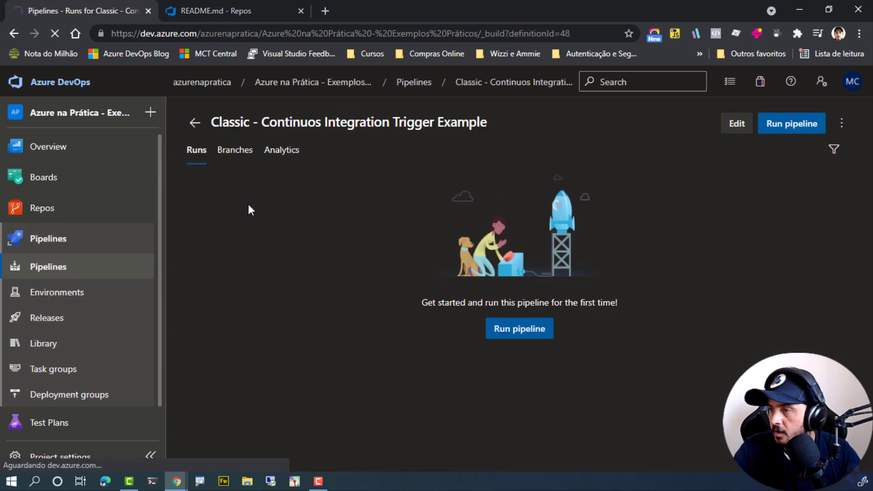
{"action": "left_click", "coordinate": [195, 121]}
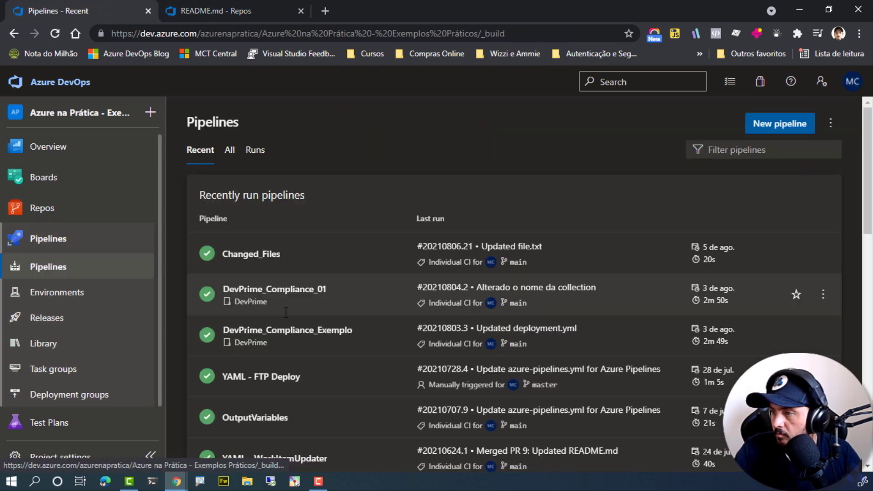
{"action": "left_click", "coordinate": [231, 151]}
{"action": "scroll", "coordinate": [229, 272], "scroll_direction": "down", "scroll_amount": 3}
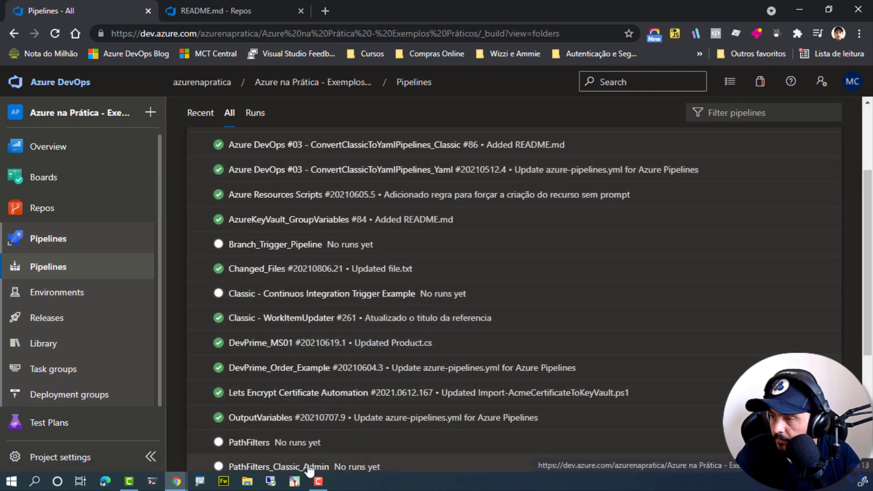
{"action": "left_click", "coordinate": [308, 295]}
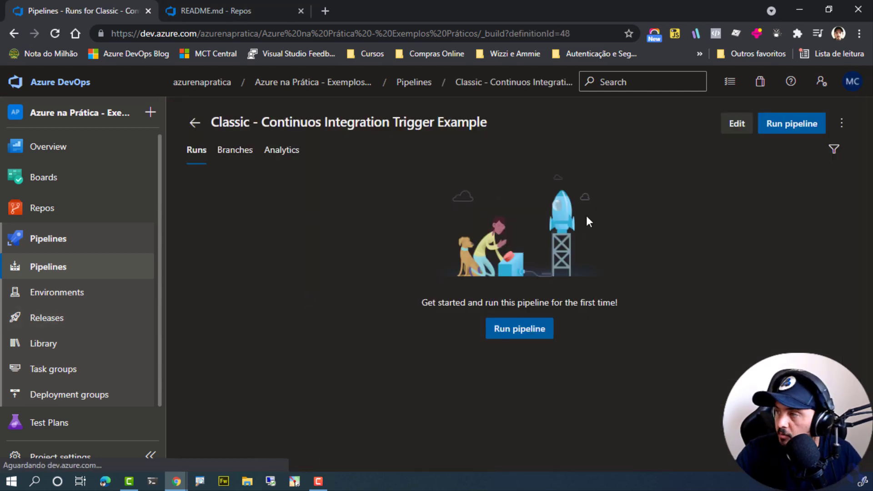
Review the branch filters in the pipeline's continuous integration trigger and return to the list of pipelines.
{"action": "left_click", "coordinate": [733, 128]}
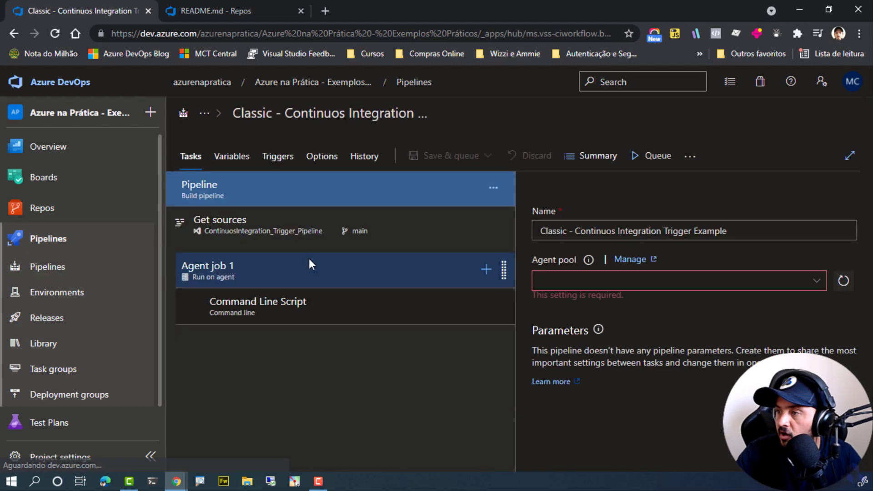
{"action": "left_click", "coordinate": [261, 156]}
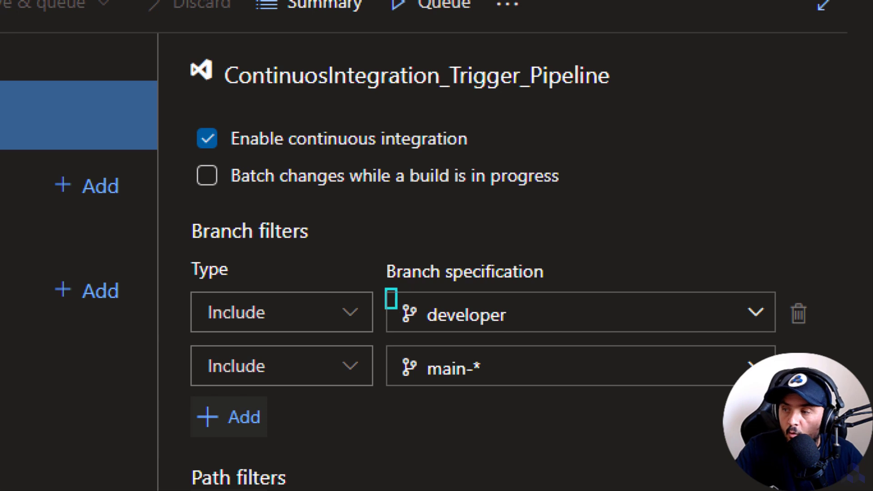
{"action": "mouse_move", "coordinate": [396, 308]}
{"action": "left_mouse_down"}
{"action": "mouse_move", "coordinate": [507, 340]}
{"action": "mouse_move", "coordinate": [645, 264]}
{"action": "left_mouse_up"}
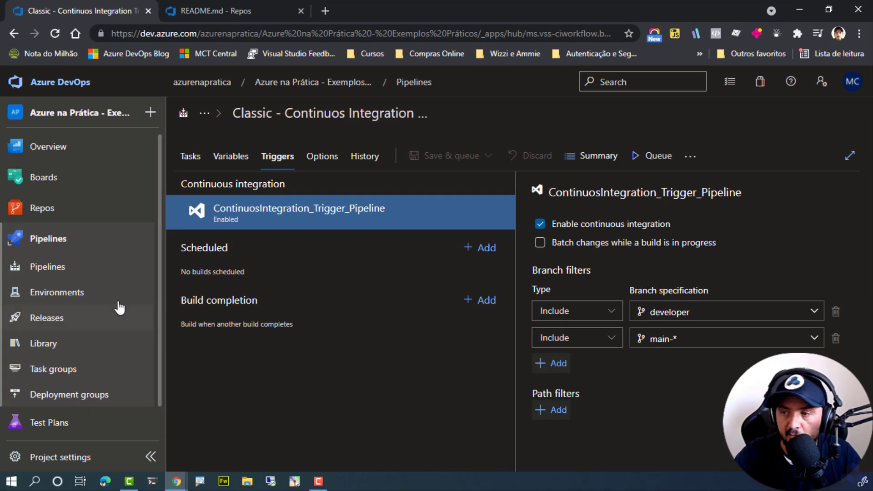
{"action": "left_click", "coordinate": [61, 273]}
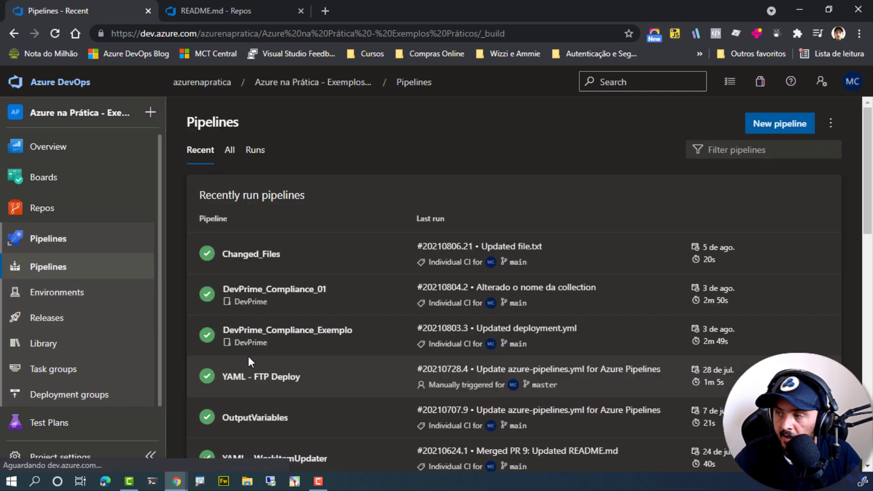
{"action": "mouse_move", "coordinate": [78, 219]}
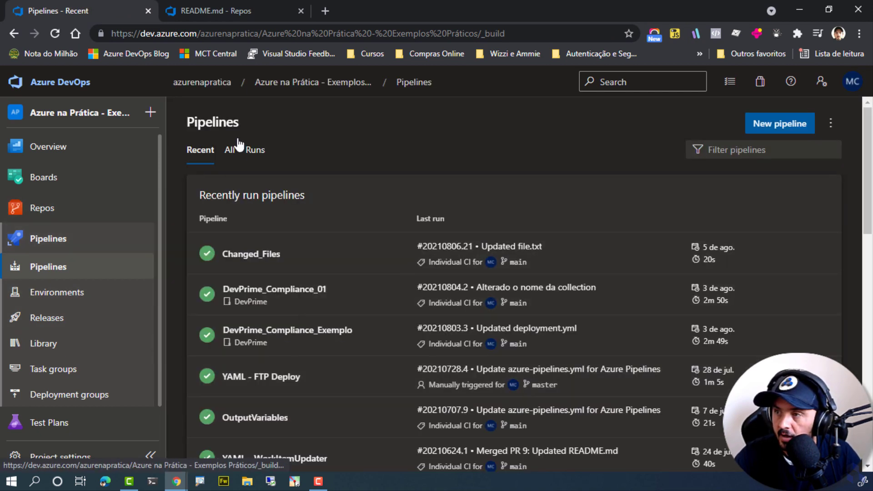
Copy the heading text of README.md on main and open the developer branch's README.md for editing.
{"action": "key", "text": "ctrl+Tab"}
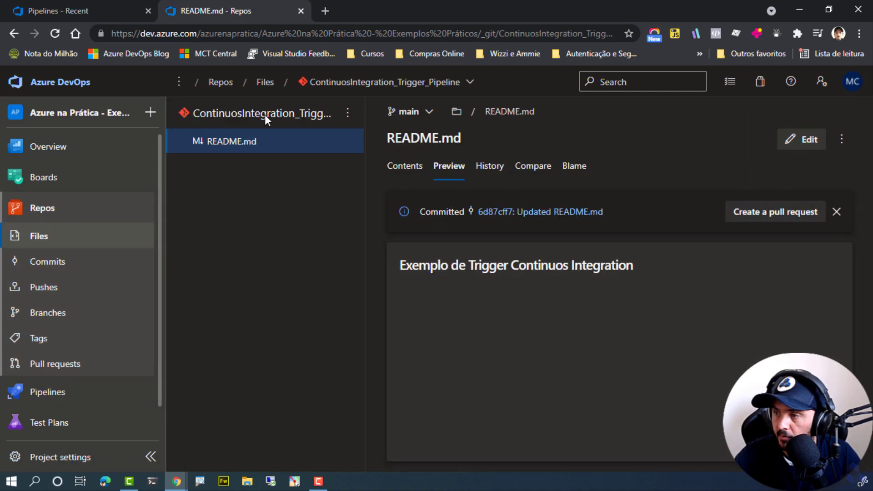
{"action": "triple_click", "coordinate": [450, 265]}
{"action": "key", "text": "ctrl+c"}
{"action": "left_click", "coordinate": [419, 113]}
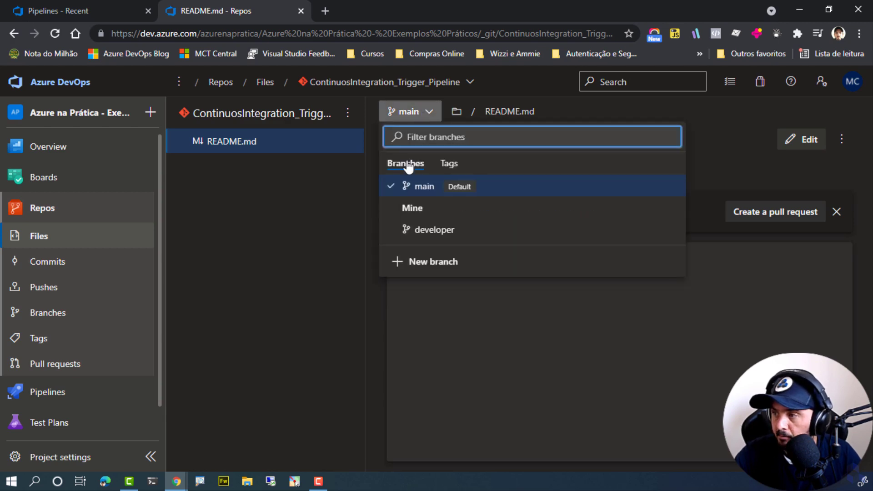
{"action": "left_click", "coordinate": [428, 236]}
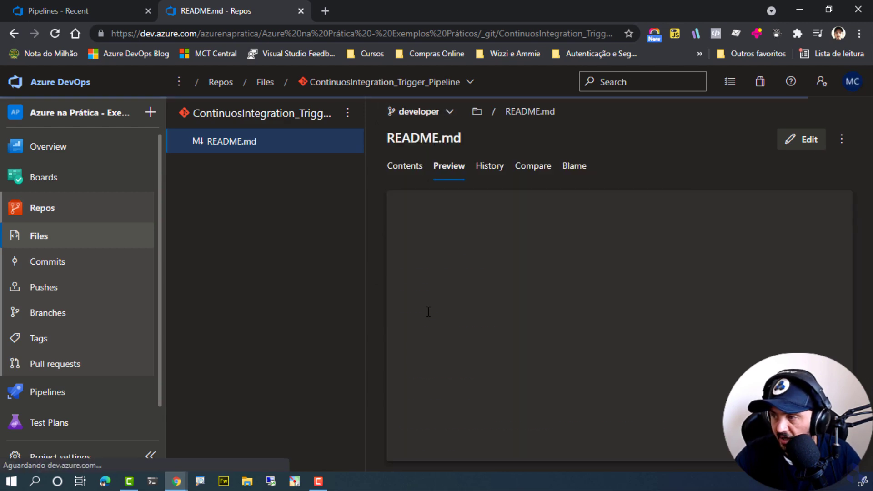
{"action": "left_click", "coordinate": [779, 145]}
Try to replace all contents of the developer branch's README.md with the copied heading text.
{"action": "key", "text": "ctrl+a"}
{"action": "key", "text": "ctrl+v"}
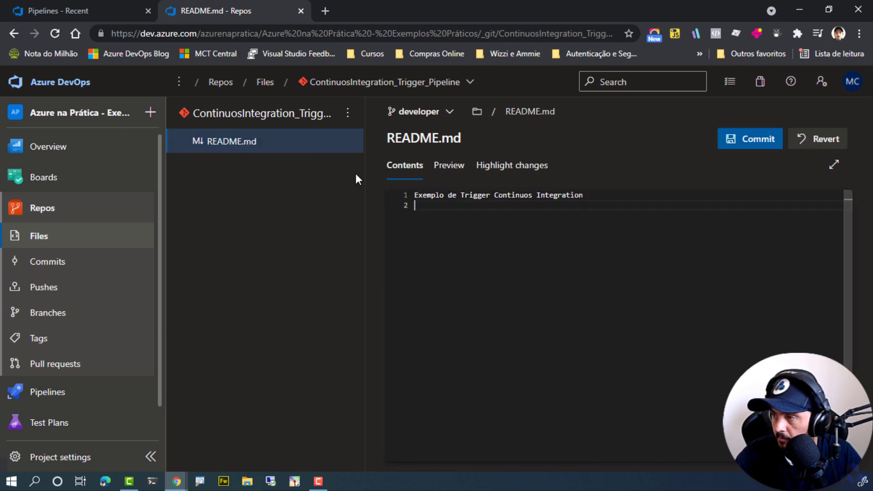
{"action": "key", "text": "ctrl+z"}
{"action": "key", "text": "Down"}
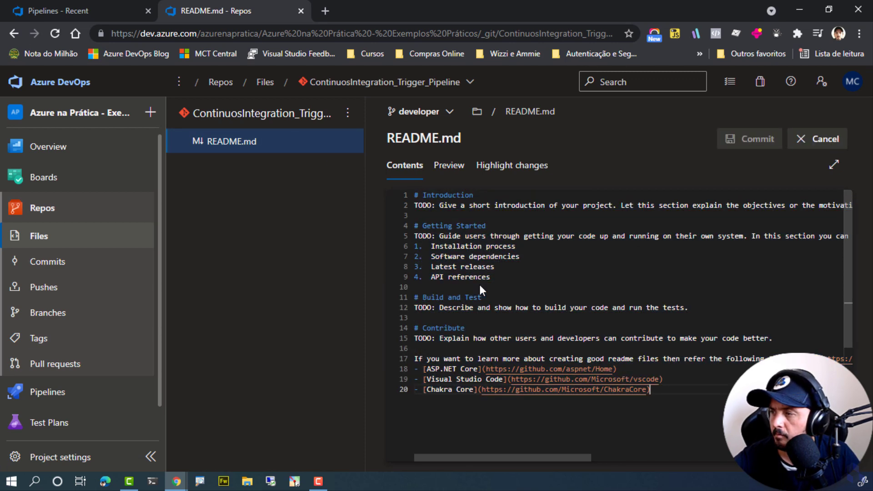
Replace the contents of the developer branch's README.md with "# Exemplo de Trigger Continuos Integration" and commit the change.
{"action": "key", "text": "Home"}
{"action": "key", "text": "Up"}
{"action": "key", "text": "ctrl+Home"}
{"action": "key", "text": "Down"}
{"action": "key", "text": "shift+Down"}
{"action": "key", "text": "ctrl+shift+End"}
{"action": "key", "text": "Delete"}
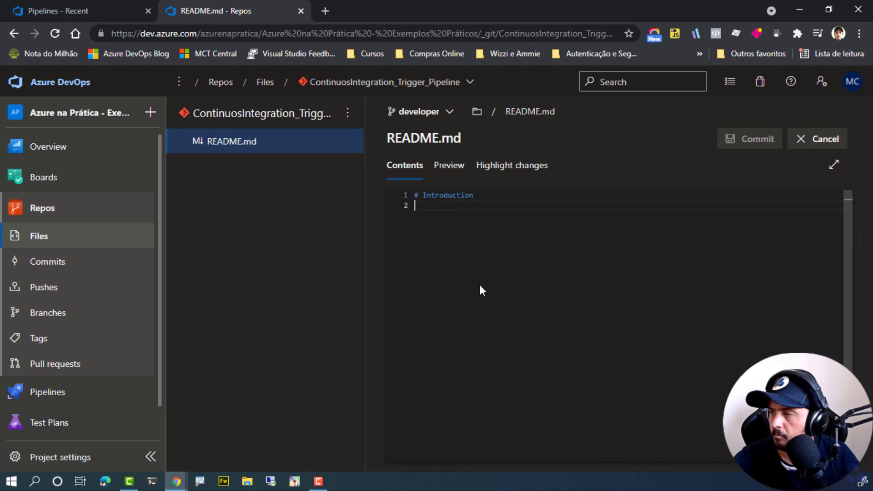
{"action": "key", "text": "BackSpace"}
{"action": "key", "text": "ctrl+BackSpace"}
{"action": "key", "text": "ctrl+v"}
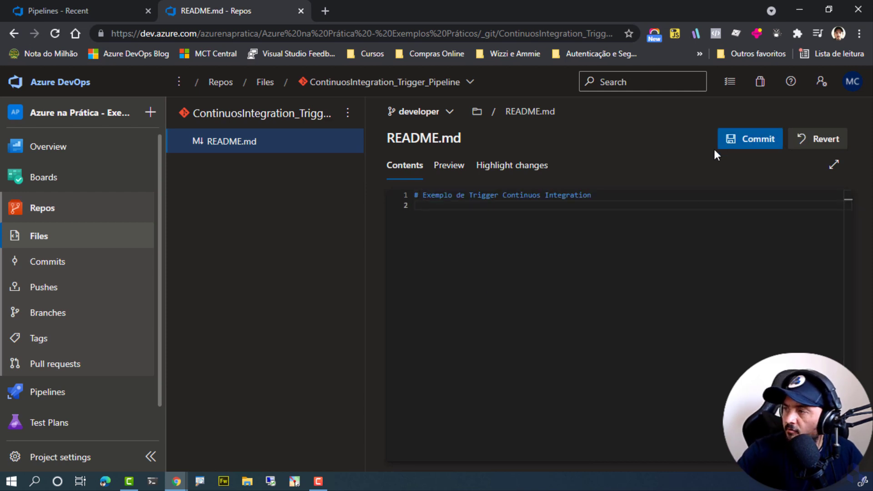
{"action": "left_click", "coordinate": [746, 139]}
{"action": "left_click", "coordinate": [825, 439]}
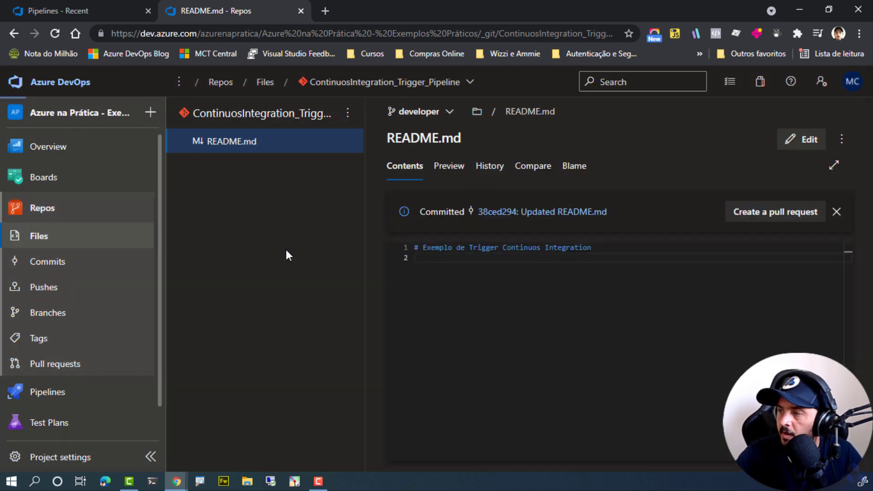
Open "Classic - Continuos Integration Trigger Example" from the full pipeline list and check its runs for one triggered by the commit.
{"action": "left_click", "coordinate": [145, 2]}
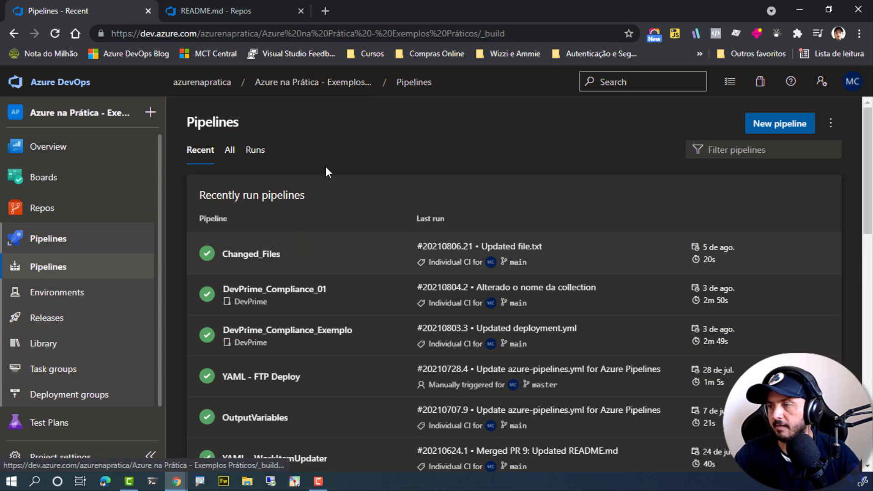
{"action": "left_click", "coordinate": [230, 154]}
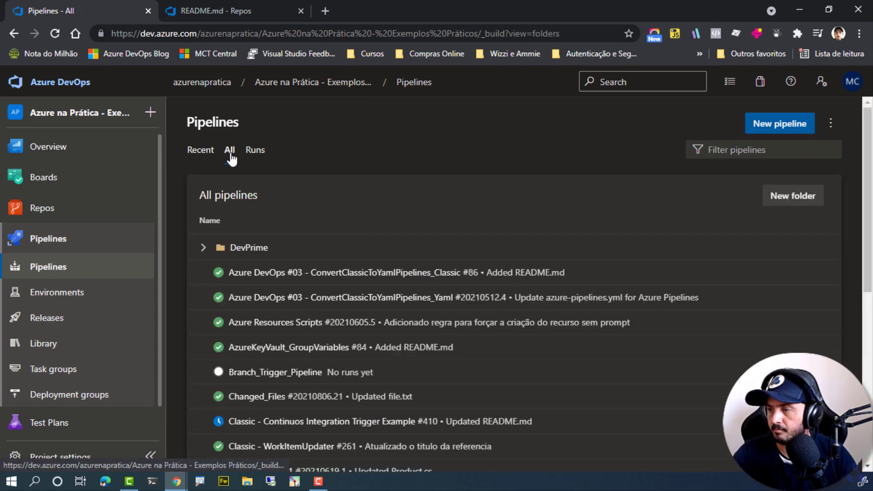
{"action": "left_click", "coordinate": [321, 422]}
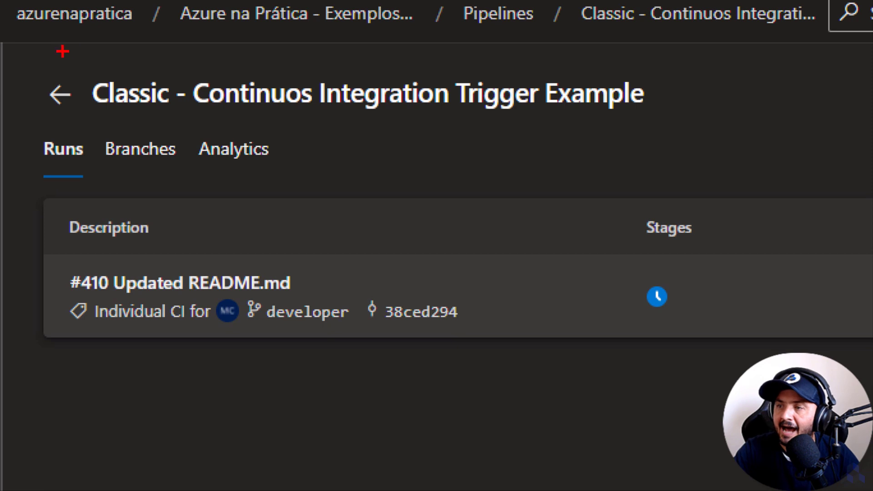
{"action": "mouse_move", "coordinate": [42, 58]}
{"action": "left_mouse_down"}
{"action": "mouse_move", "coordinate": [264, 228]}
{"action": "mouse_move", "coordinate": [841, 369]}
{"action": "left_mouse_up"}
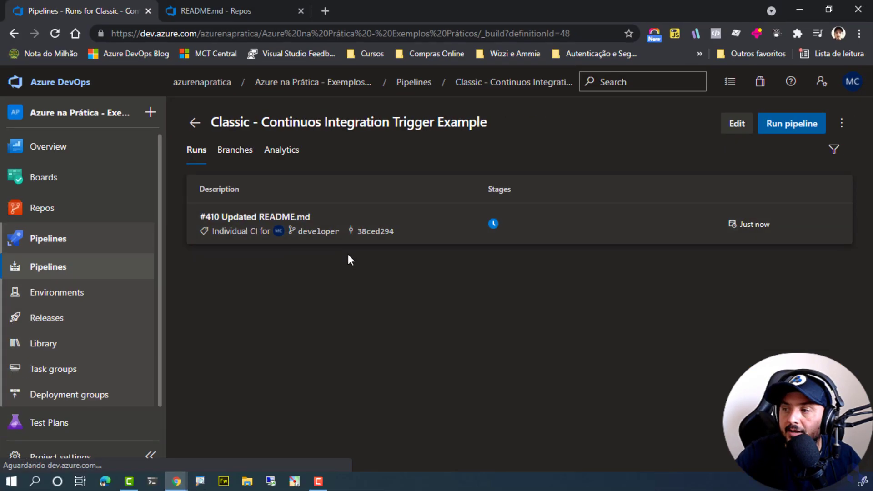
Check the repository and branch of the committed README.md, and review the branch filters in the pipeline's continuous integration trigger.
{"action": "left_click", "coordinate": [226, 16]}
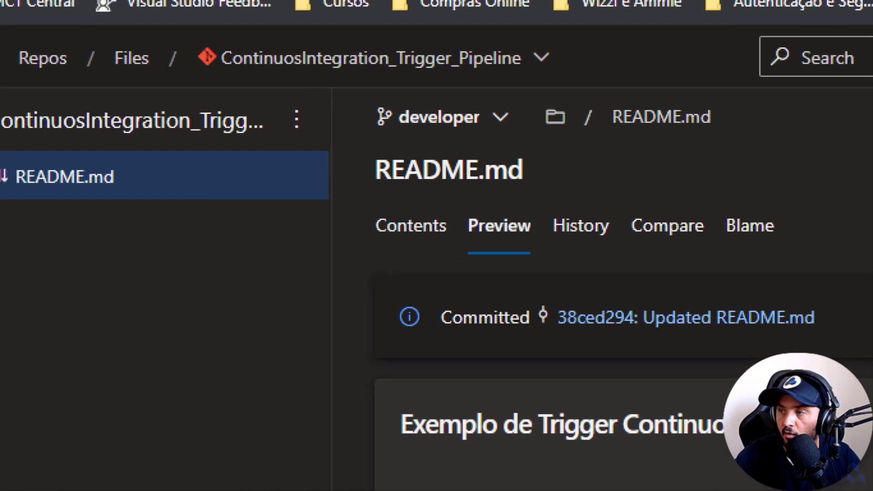
{"action": "left_click_drag", "start_coordinate": [344, 81], "coordinate": [462, 116]}
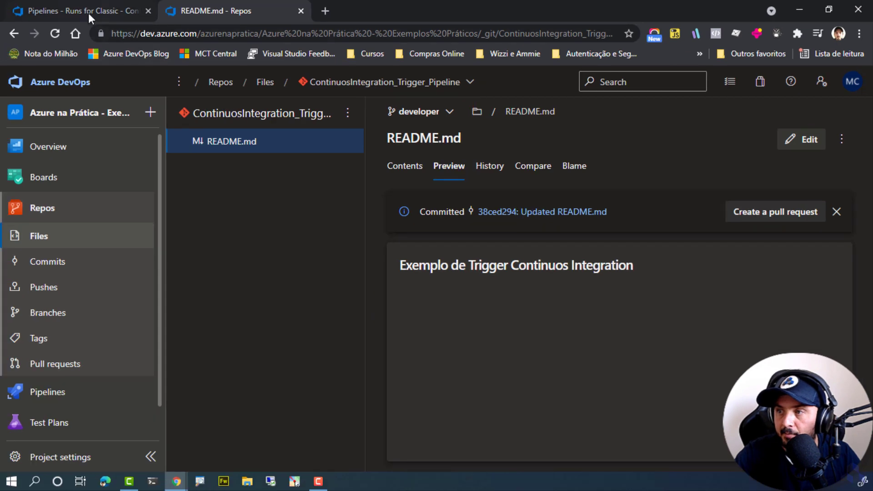
{"action": "left_click", "coordinate": [81, 12]}
{"action": "left_click", "coordinate": [741, 124]}
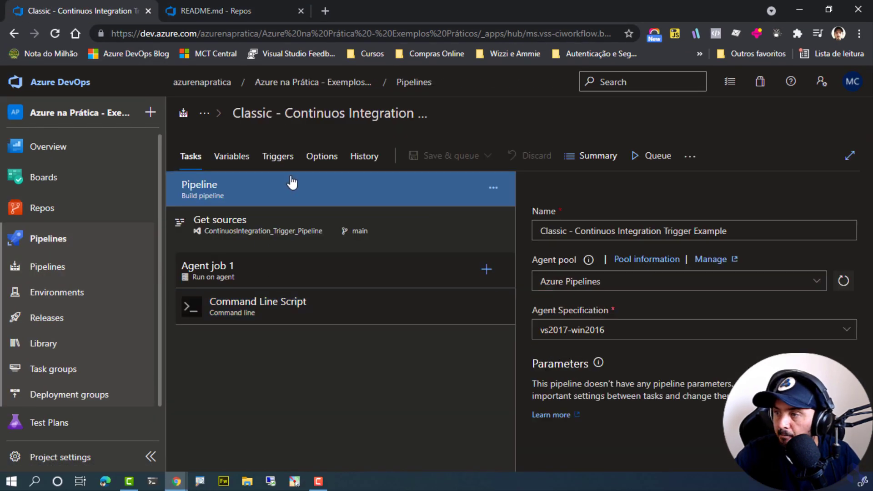
{"action": "left_click", "coordinate": [278, 154]}
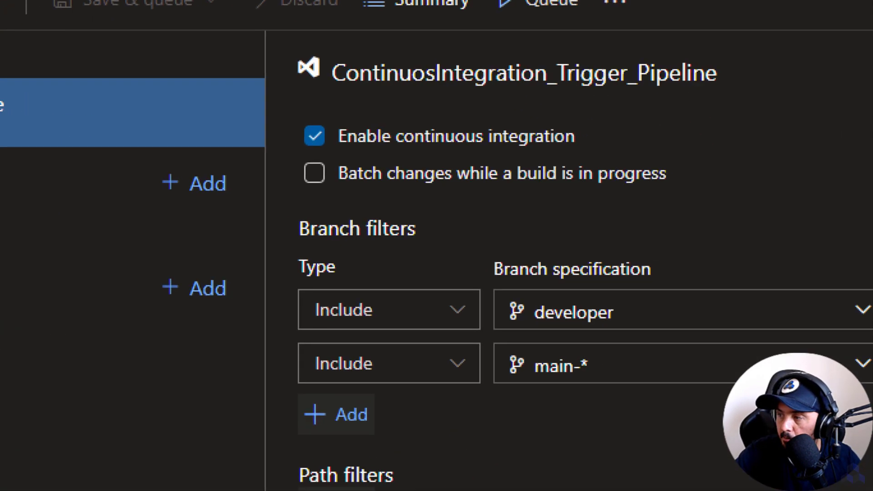
{"action": "left_click", "coordinate": [764, 311]}
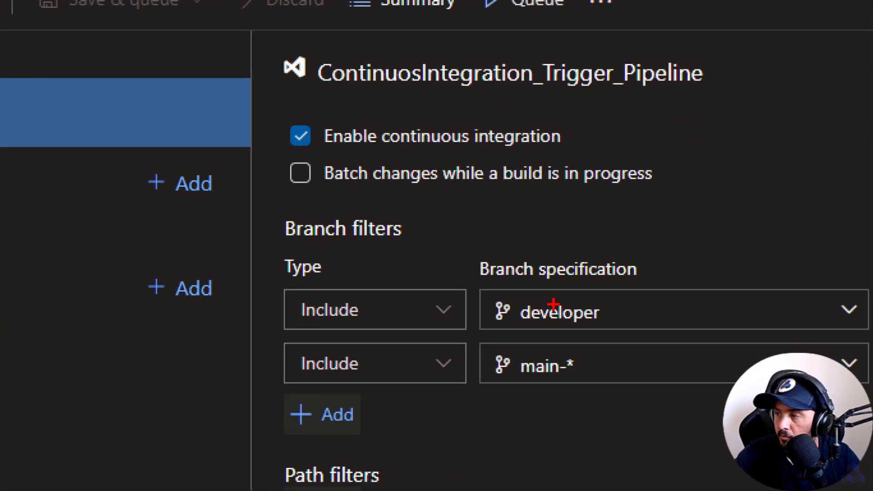
{"action": "mouse_move", "coordinate": [470, 288]}
{"action": "left_mouse_down"}
{"action": "mouse_move", "coordinate": [587, 326]}
{"action": "mouse_move", "coordinate": [675, 333]}
{"action": "mouse_move", "coordinate": [759, 316]}
{"action": "left_mouse_up"}
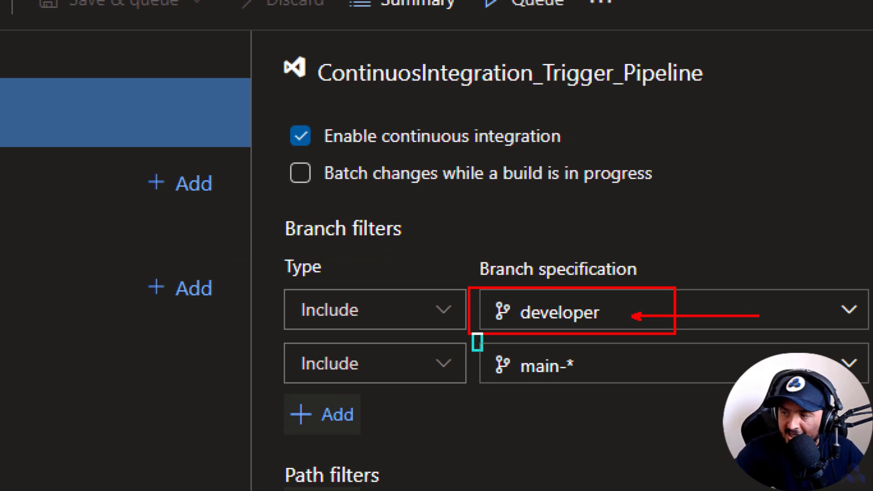
{"action": "left_click_drag", "start_coordinate": [472, 334], "coordinate": [633, 392]}
{"action": "left_click_drag", "start_coordinate": [550, 386], "coordinate": [610, 488]}
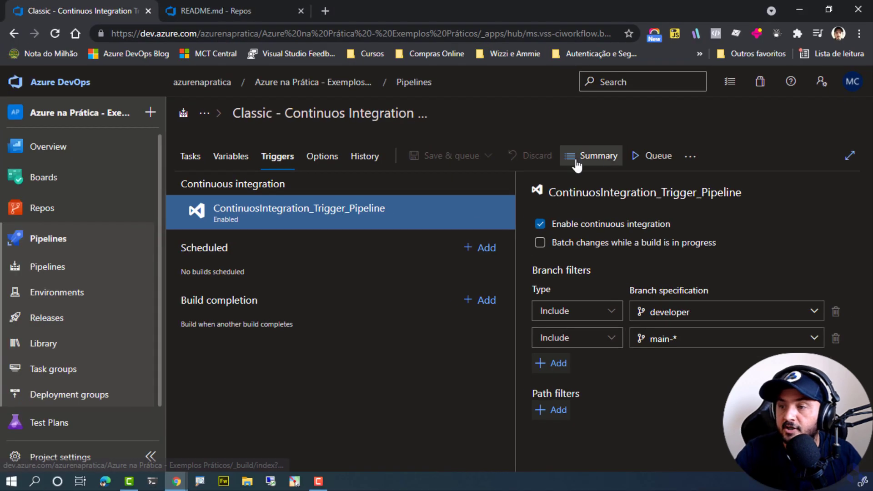
Create a branch named main-atividade01 based on main in the ContinuosIntegration_Trigger_Pipeline repository.
{"action": "left_click", "coordinate": [253, 8]}
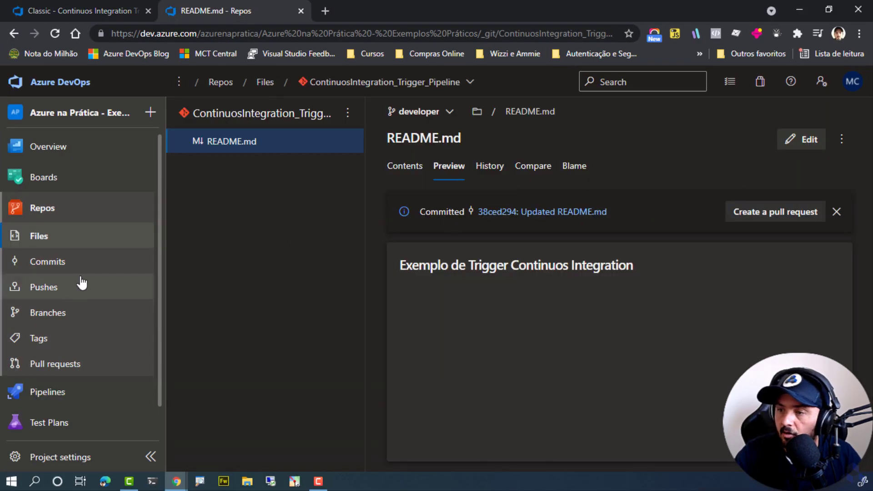
{"action": "left_click", "coordinate": [69, 313]}
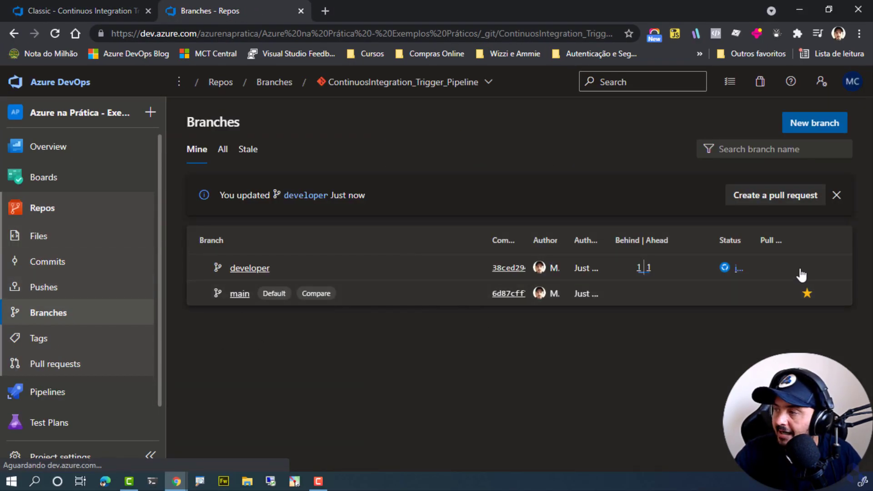
{"action": "left_click", "coordinate": [819, 129]}
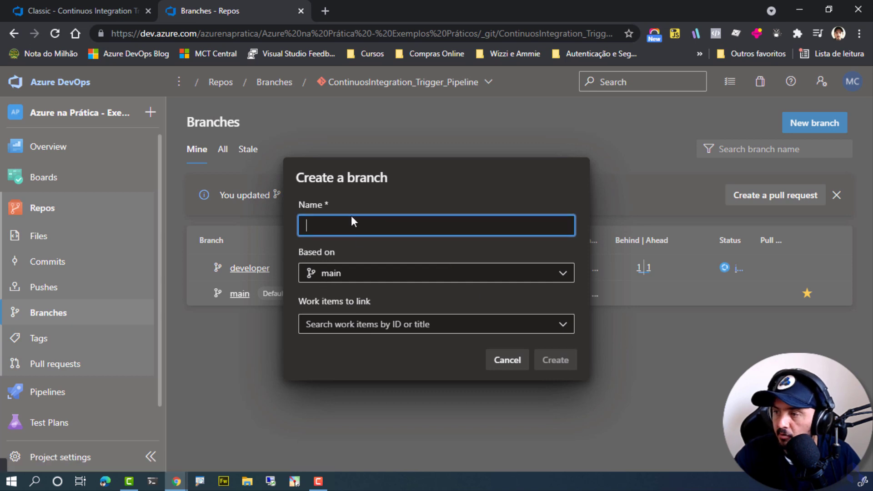
{"action": "type", "text": "main-ativdiade"}
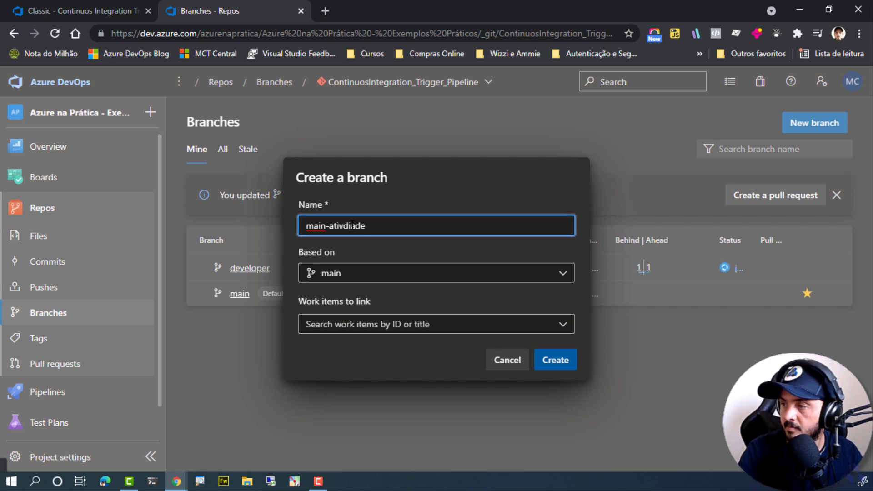
{"action": "key", "text": "ctrl+BackSpace"}
{"action": "type", "text": "at"}
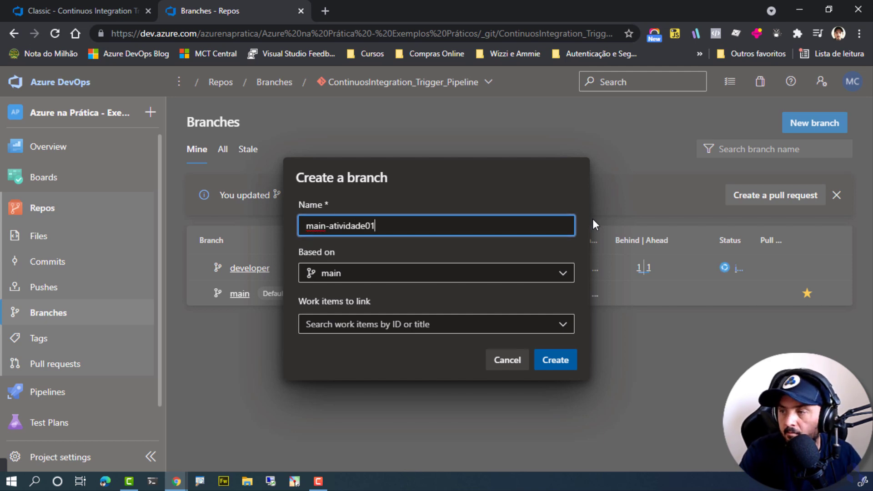
{"action": "left_click", "coordinate": [566, 364]}
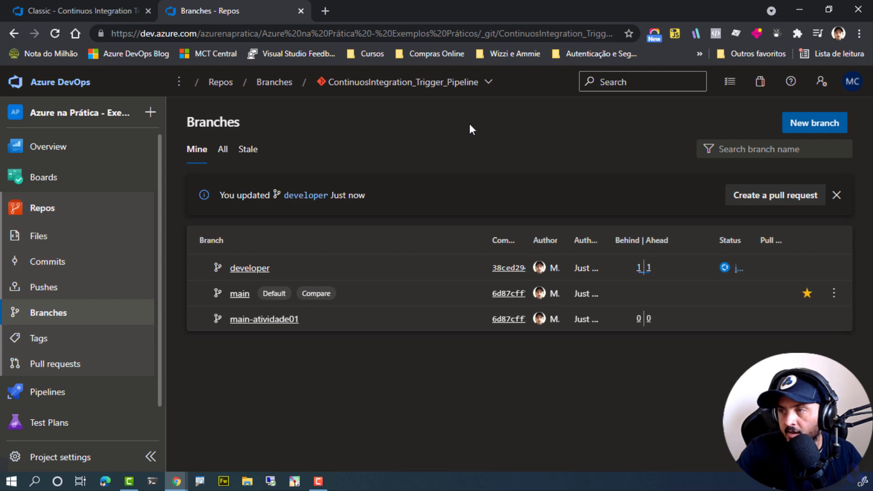
Return to the pipeline's runs and check for a run triggered by the main-atividade01 branch.
{"action": "left_click", "coordinate": [136, 9]}
{"action": "left_click", "coordinate": [57, 267]}
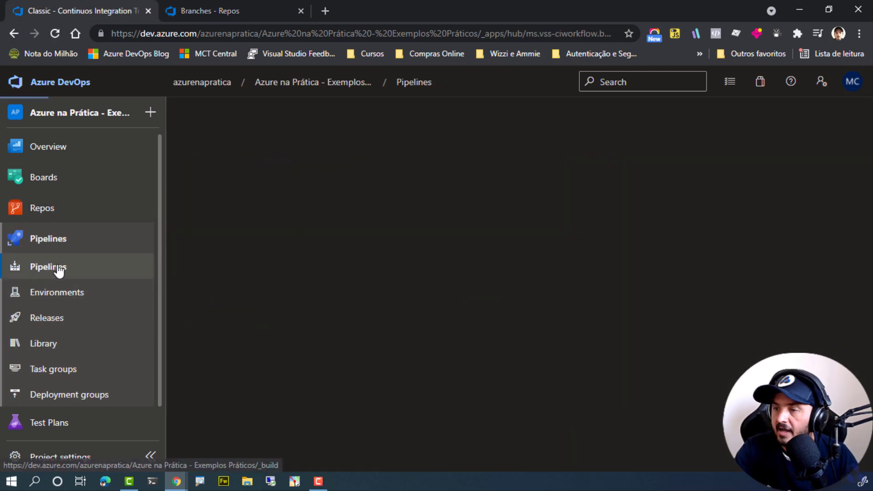
{"action": "left_click", "coordinate": [322, 257]}
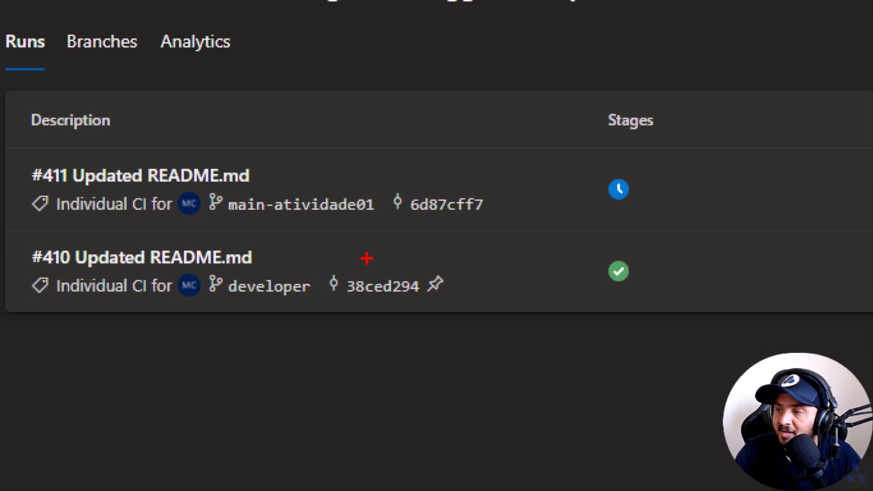
{"action": "left_click_drag", "start_coordinate": [172, 190], "coordinate": [387, 221]}
{"action": "left_click_drag", "start_coordinate": [355, 188], "coordinate": [390, 109]}
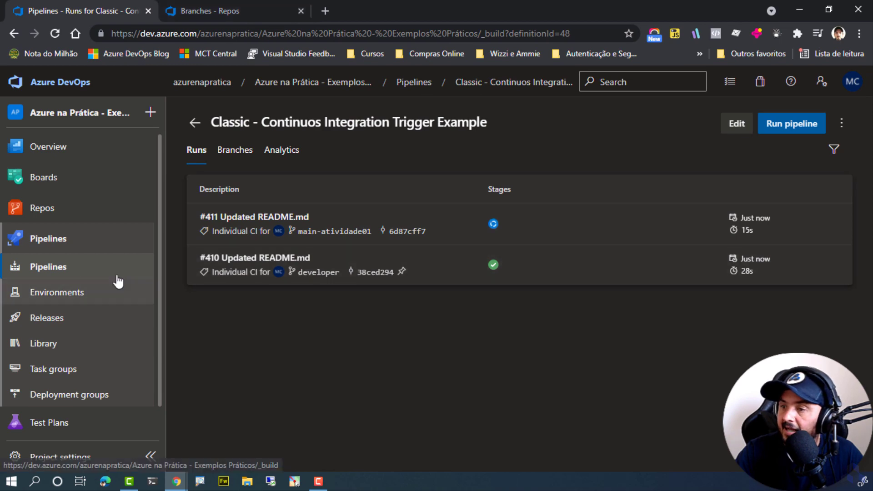
Edit the pipeline and add an Include path filter to its continuous integration trigger, leaving the path specification ready for entry.
{"action": "left_click", "coordinate": [737, 123]}
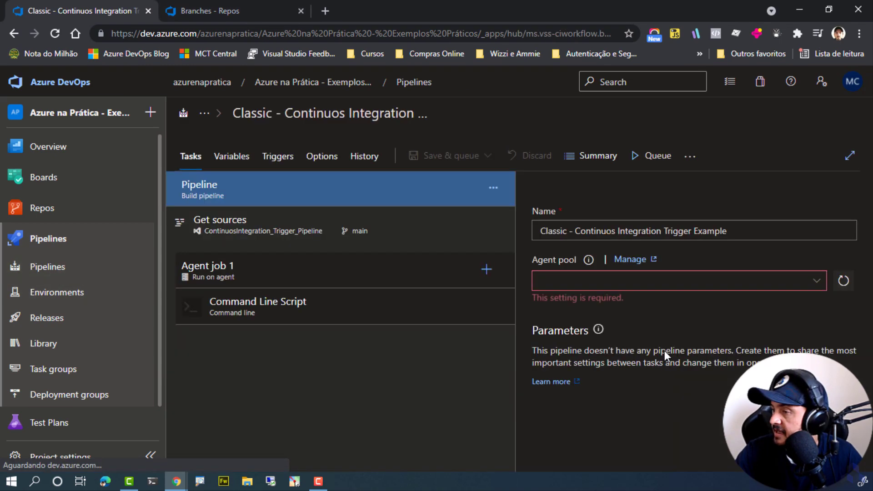
{"action": "left_click", "coordinate": [263, 308]}
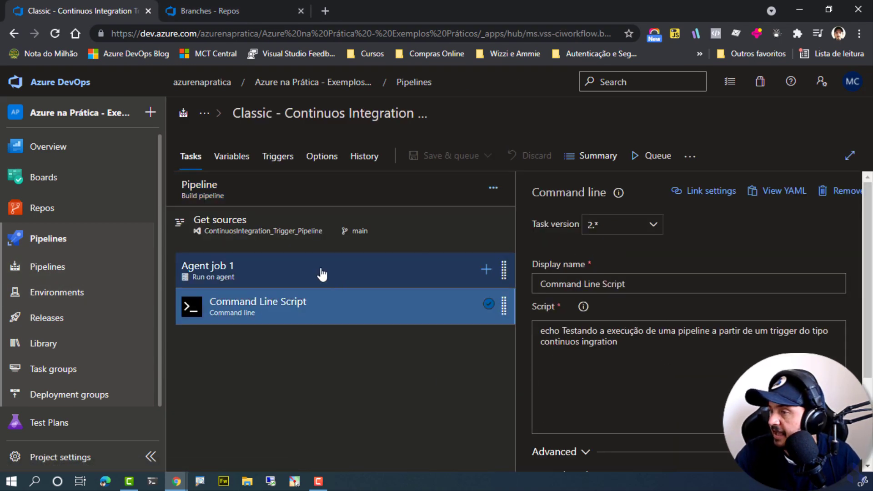
{"action": "left_click", "coordinate": [275, 157]}
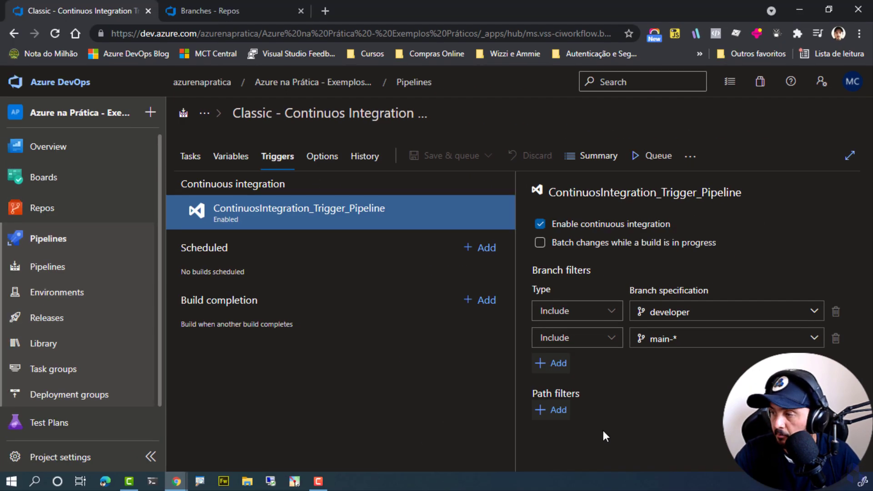
{"action": "left_click", "coordinate": [532, 409]}
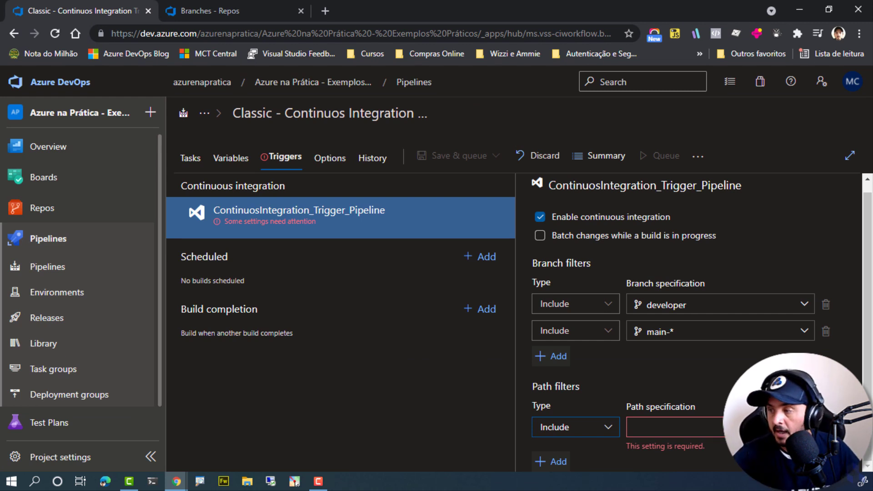
{"action": "left_click", "coordinate": [686, 426]}
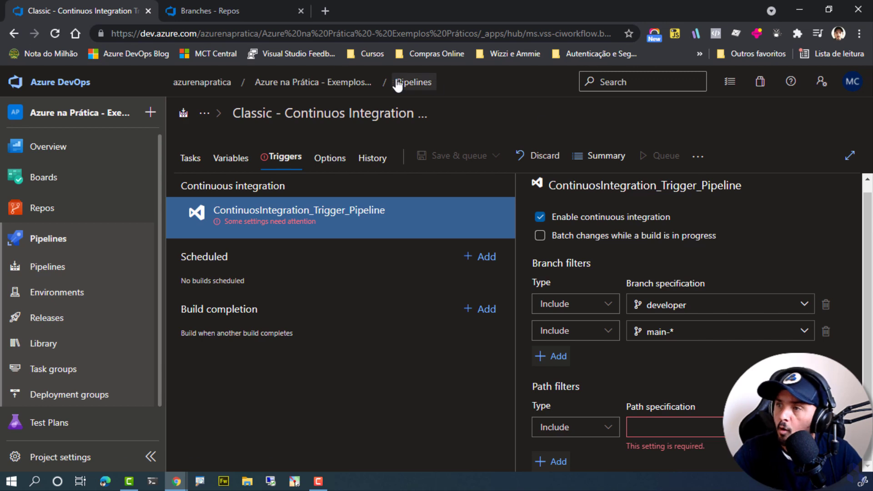
Open the main branch's files in the repository and start a new file in the root folder.
{"action": "left_click", "coordinate": [209, 10]}
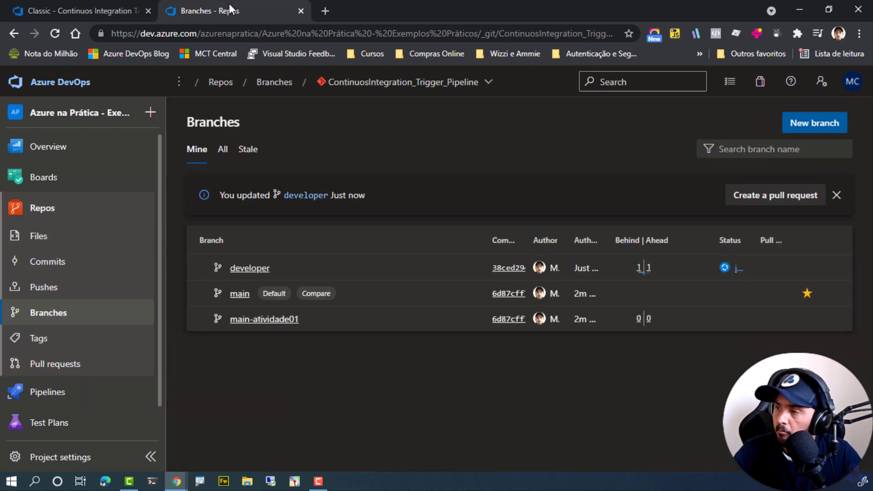
{"action": "left_click", "coordinate": [235, 295]}
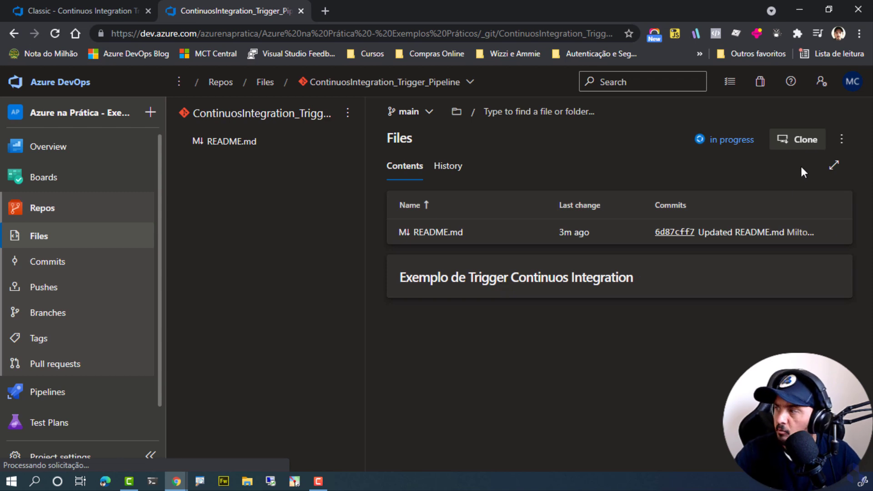
{"action": "left_click", "coordinate": [842, 139]}
{"action": "mouse_move", "coordinate": [761, 196]}
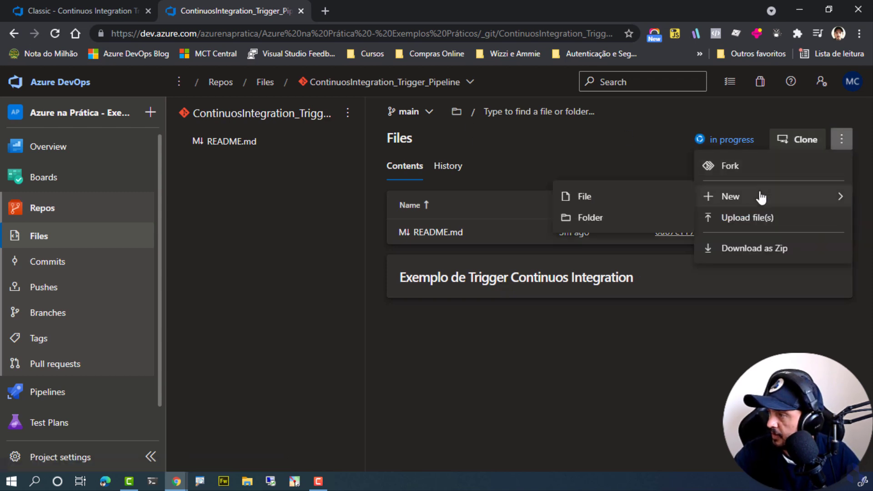
{"action": "left_click", "coordinate": [600, 200]}
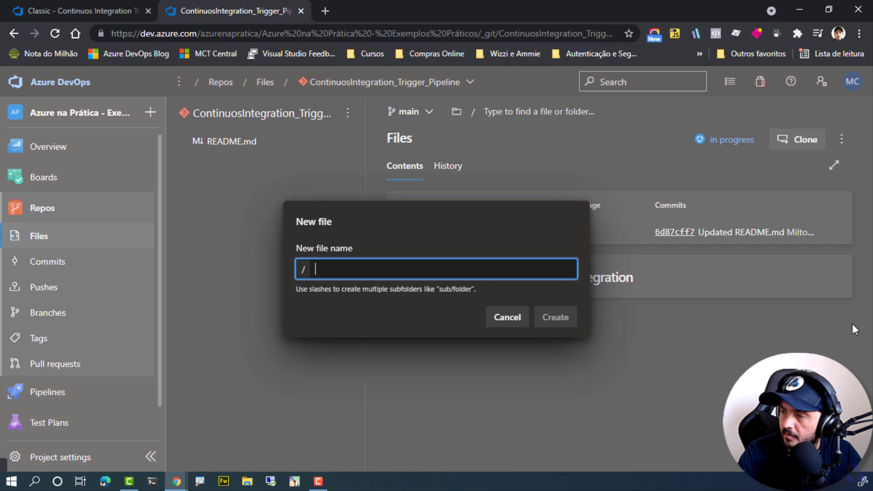
{"action": "type", "text": "confi"}
{"action": "key", "text": "BackSpace"}
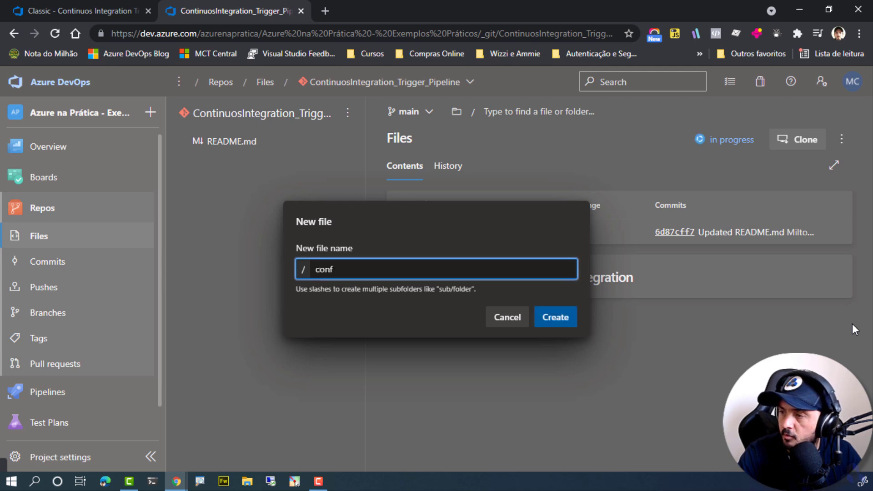
{"action": "type", "text": "iguira"}
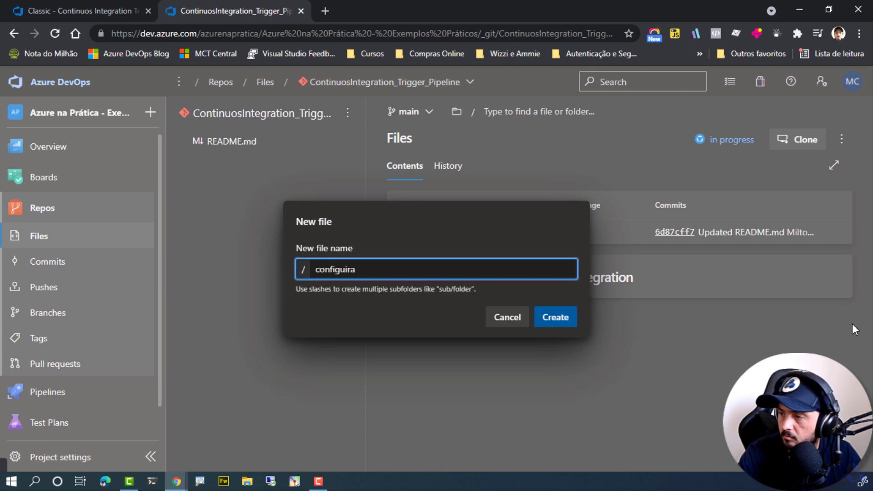
{"action": "key", "text": "BackSpace"}
{"action": "key", "text": "BackSpace"}
{"action": "key", "text": "BackSpace"}
{"action": "key", "text": "ctrl+a"}
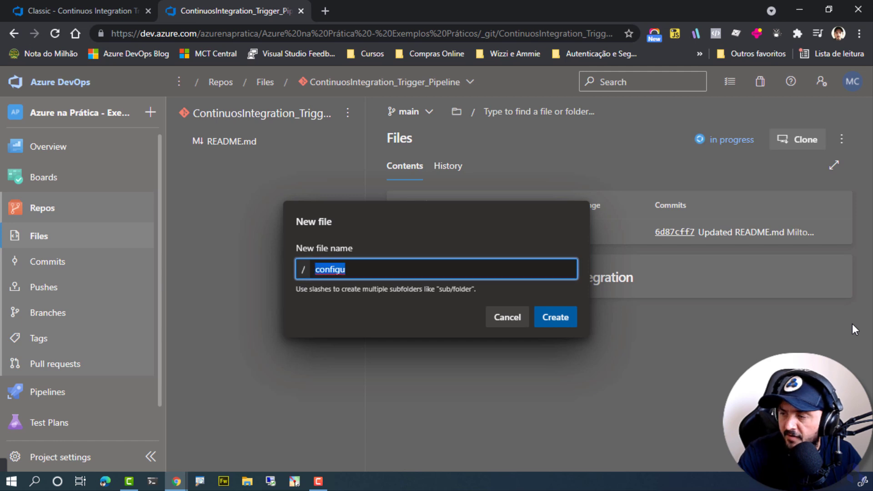
{"action": "key", "text": "BackSpace"}
Name the new root file .gitignore, create it empty and commit it to the main branch.
{"action": "type", "text": ".giti"}
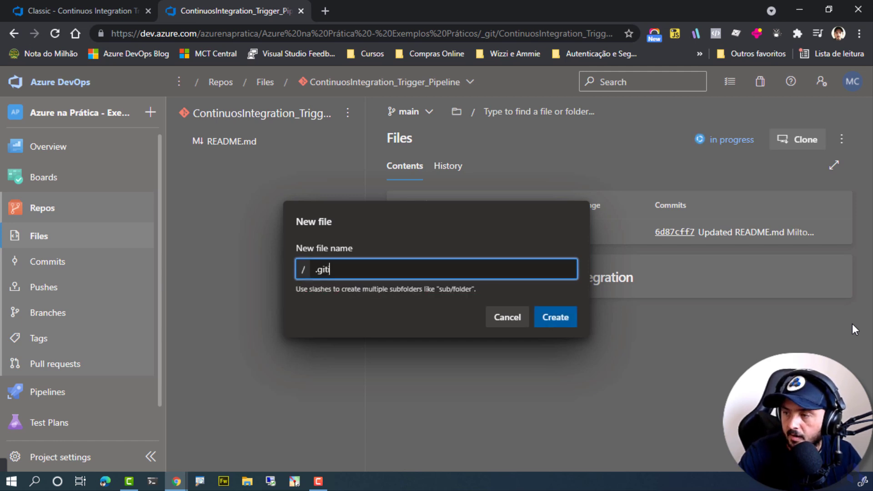
{"action": "type", "text": "gnore"}
{"action": "key", "text": "ctrl+a"}
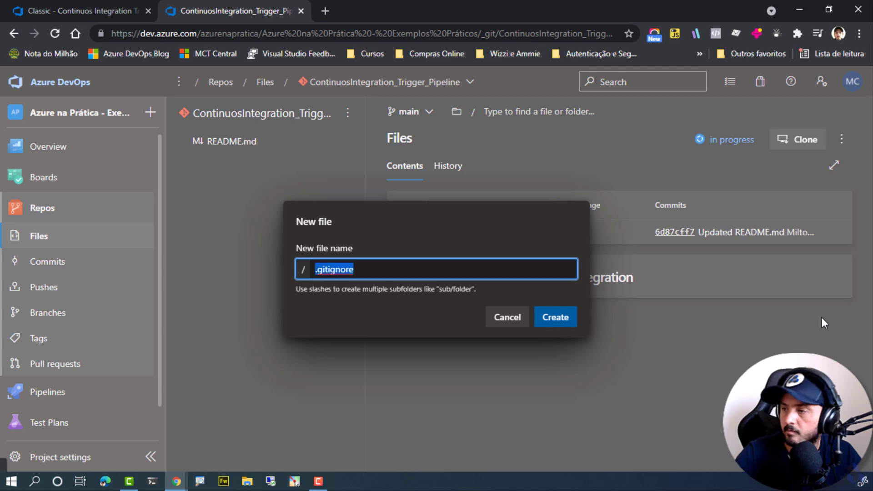
{"action": "left_click", "coordinate": [561, 318]}
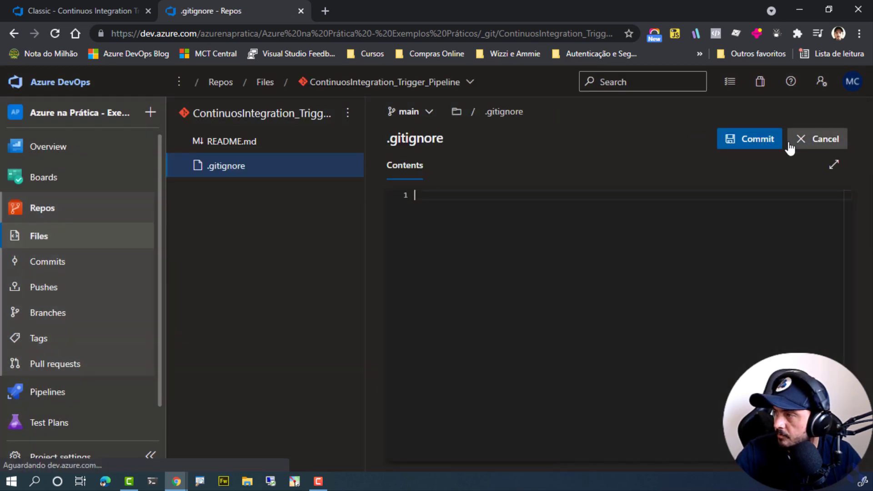
{"action": "left_click", "coordinate": [747, 139]}
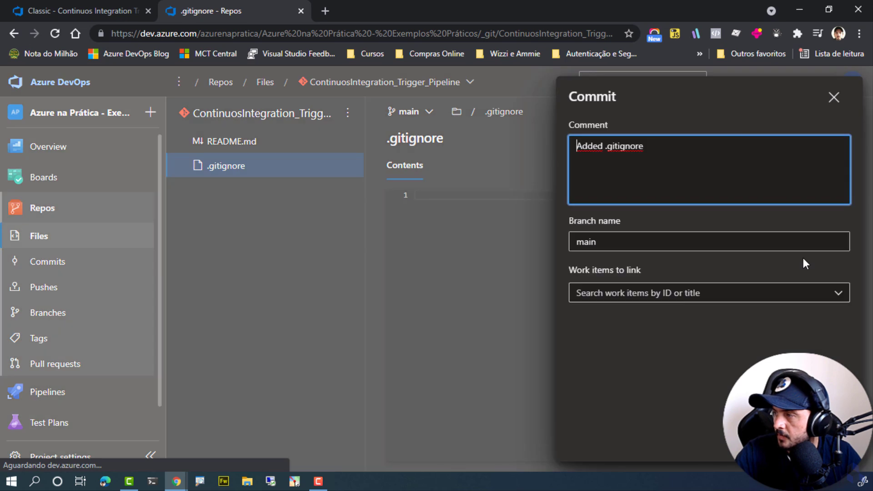
{"action": "left_click", "coordinate": [815, 455]}
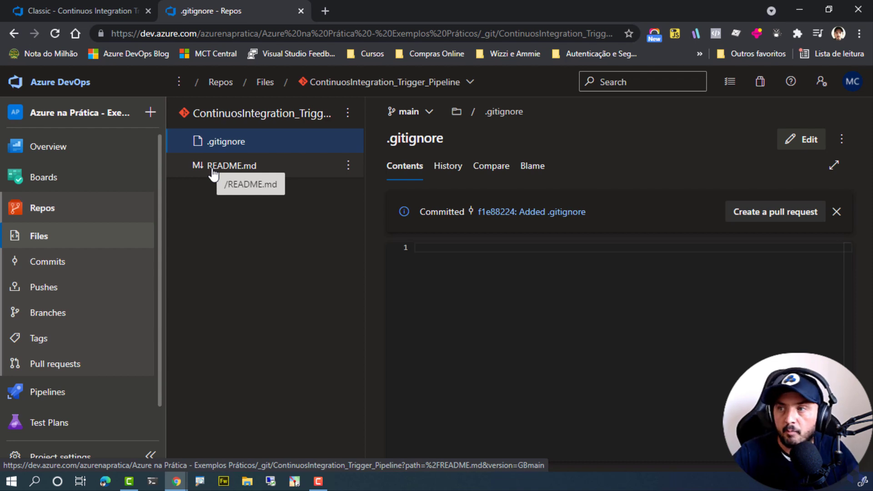
Return to the pipeline's triggers and set the path filter to Exclude with the path specification .gitignore.
{"action": "left_click", "coordinate": [88, 6]}
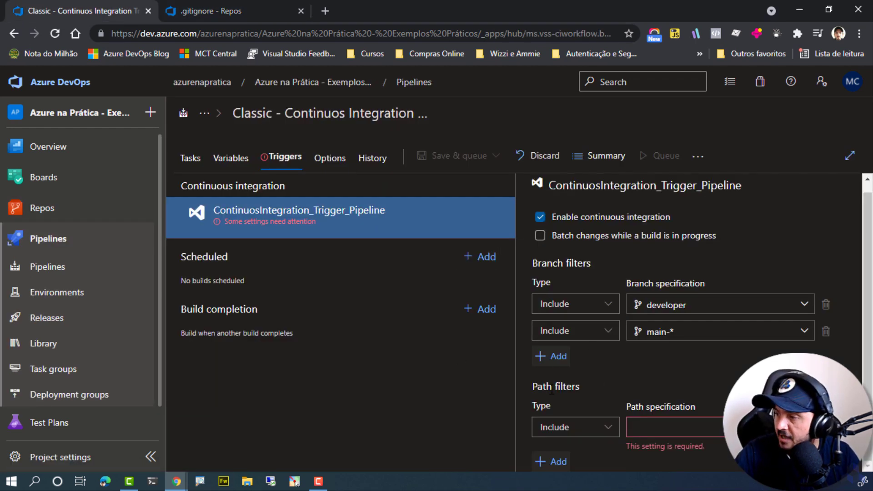
{"action": "left_click", "coordinate": [582, 430]}
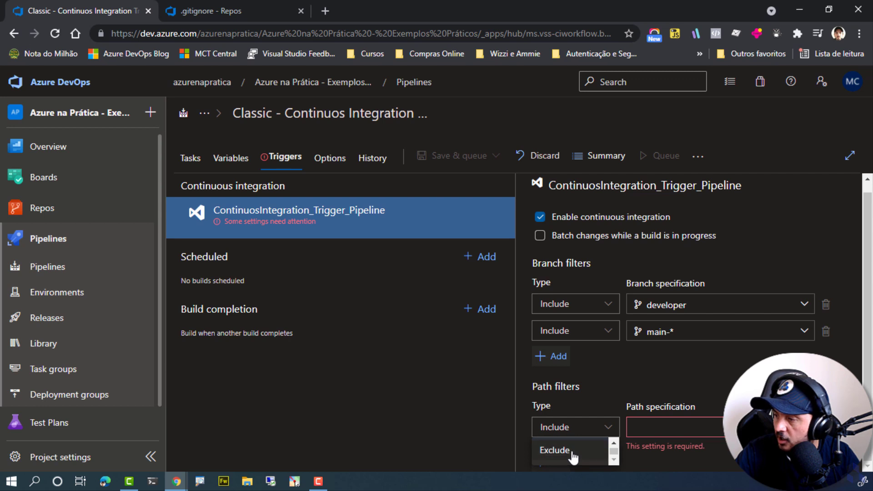
{"action": "left_click", "coordinate": [556, 450]}
{"action": "left_click", "coordinate": [673, 427]}
{"action": "type", "text": ".gitignore"}
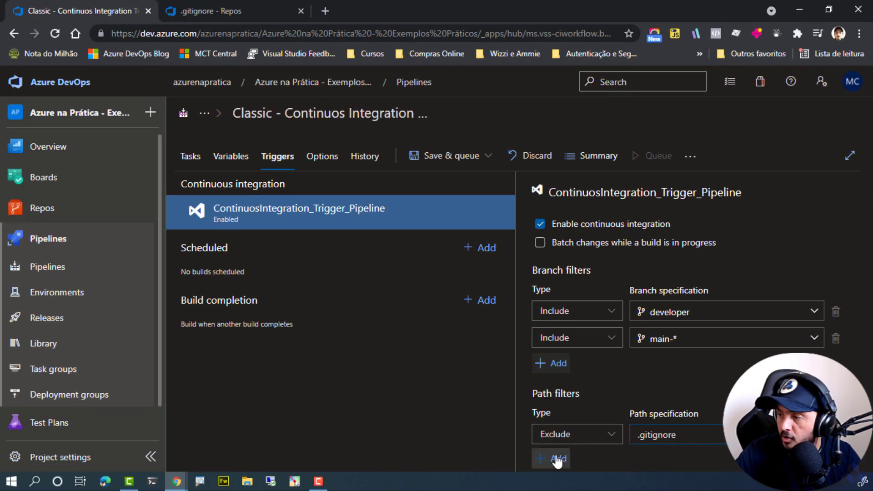
Add a second path filter of type Include with the path specification src/.
{"action": "left_click", "coordinate": [557, 459]}
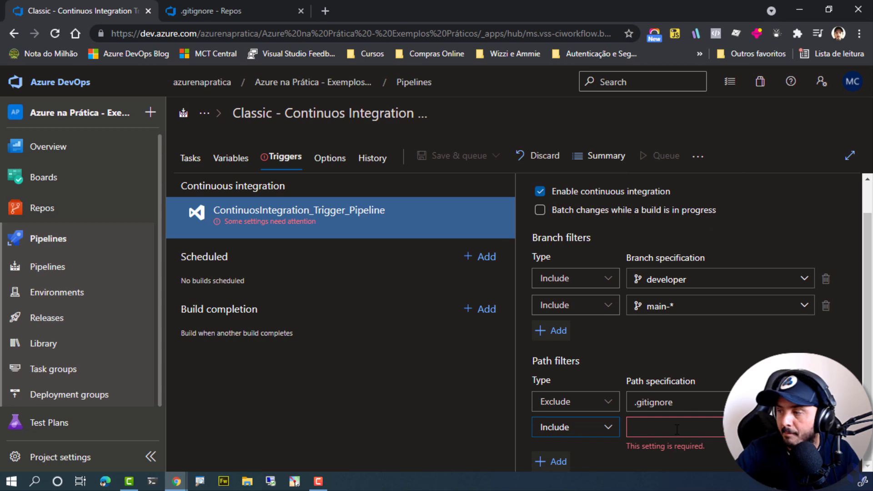
{"action": "left_click", "coordinate": [677, 429]}
{"action": "type", "text": "dr"}
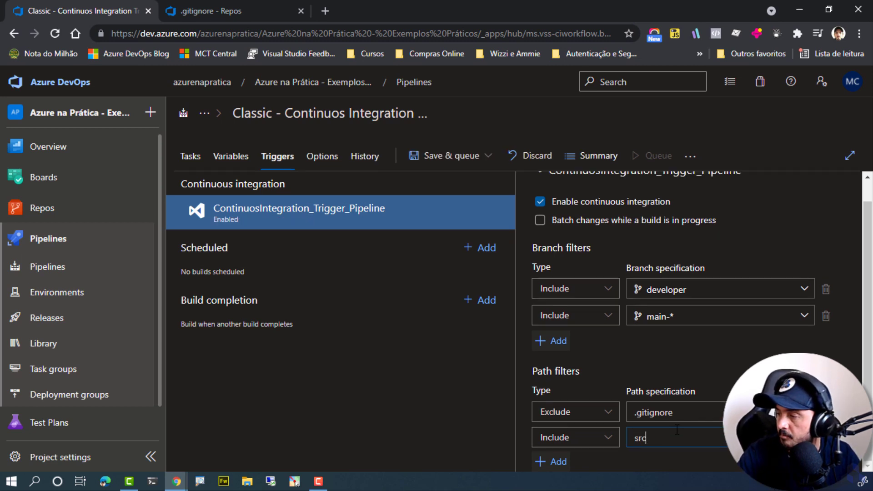
{"action": "right_click", "coordinate": [677, 430]}
{"action": "key", "text": "Escape"}
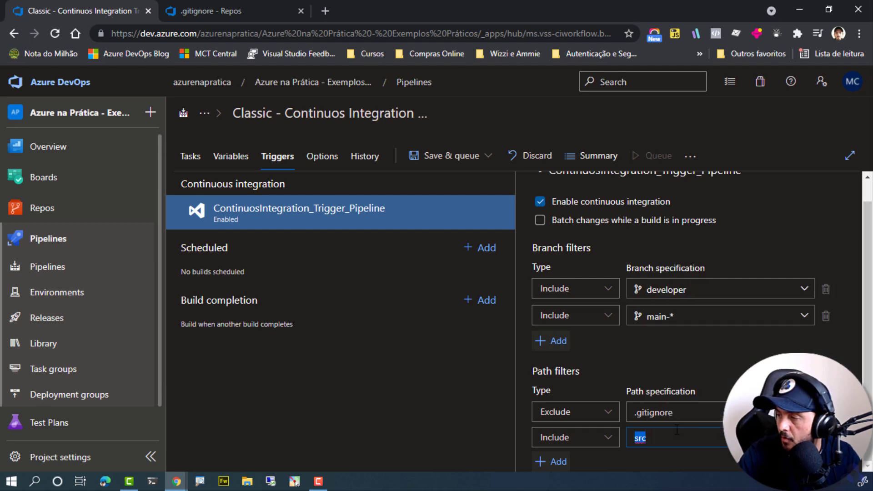
{"action": "left_click", "coordinate": [689, 412]}
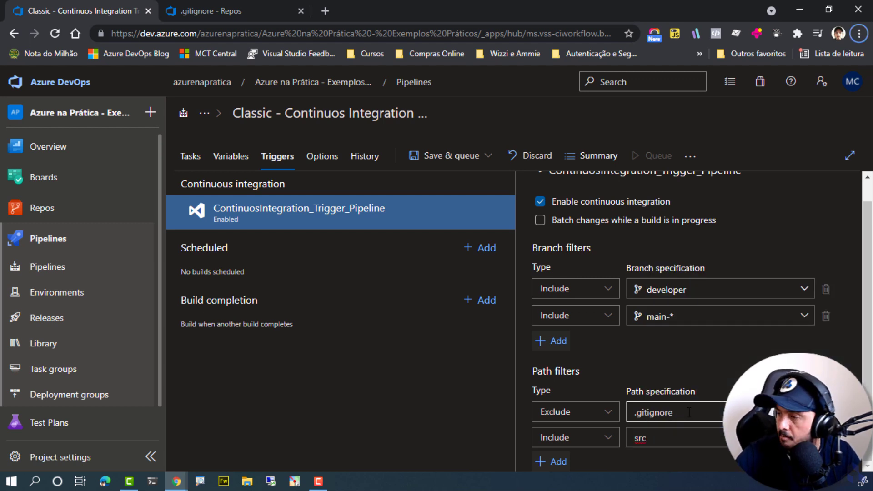
{"action": "left_click", "coordinate": [675, 438]}
{"action": "type", "text": "/"}
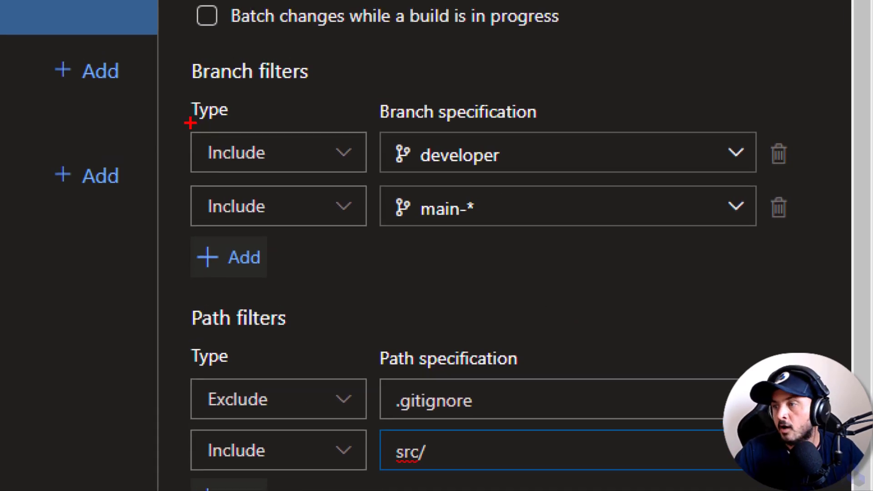
{"action": "left_click_drag", "start_coordinate": [191, 128], "coordinate": [570, 175]}
{"action": "left_click_drag", "start_coordinate": [516, 156], "coordinate": [663, 94]}
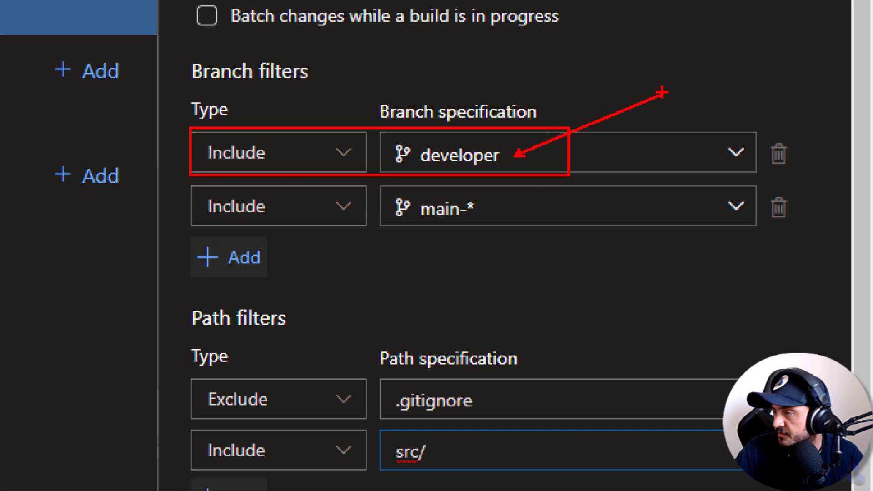
{"action": "left_click_drag", "start_coordinate": [361, 183], "coordinate": [532, 234]}
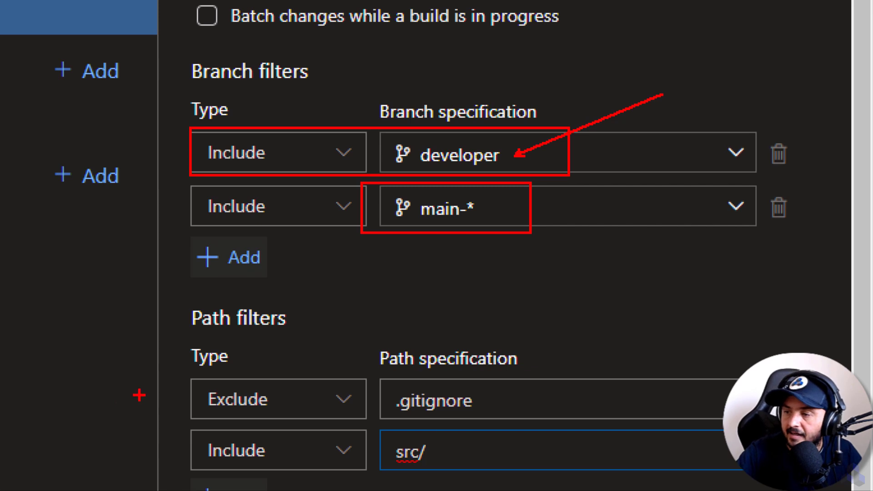
{"action": "mouse_move", "coordinate": [156, 294]}
{"action": "left_mouse_down"}
{"action": "mouse_move", "coordinate": [669, 426]}
{"action": "mouse_move", "coordinate": [808, 487]}
{"action": "left_mouse_up"}
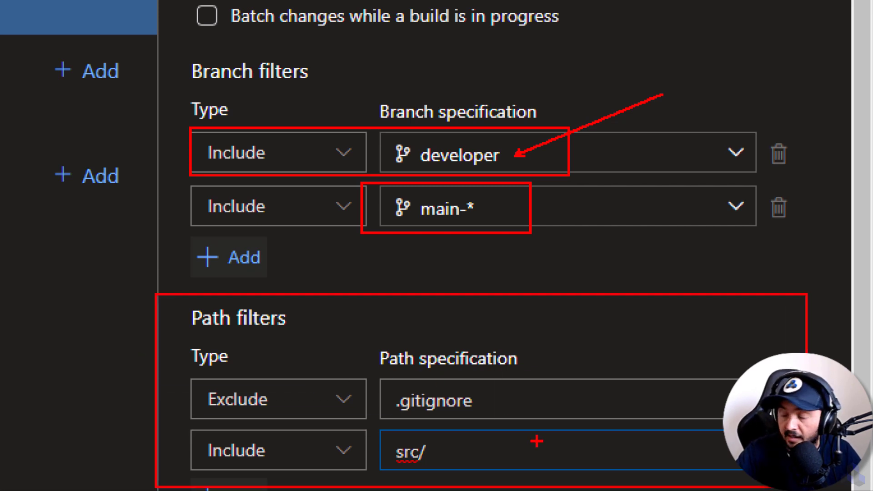
{"action": "left_click_drag", "start_coordinate": [489, 401], "coordinate": [696, 350]}
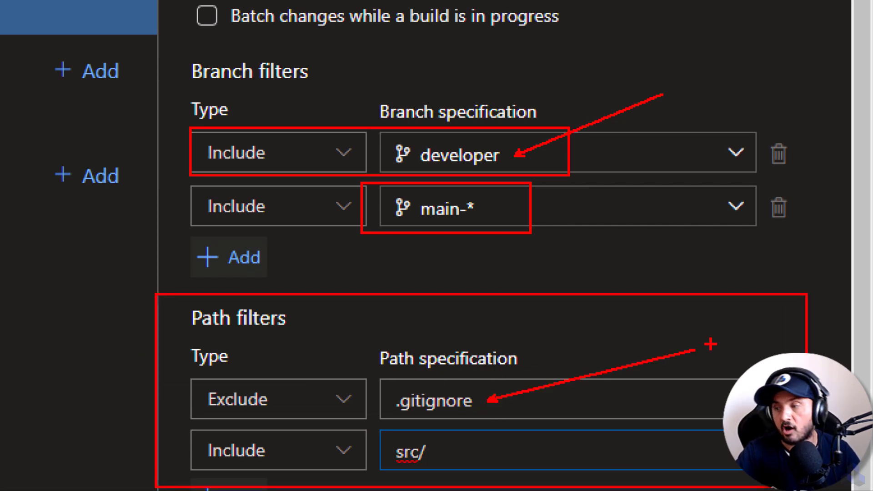
{"action": "left_click_drag", "start_coordinate": [170, 438], "coordinate": [516, 488]}
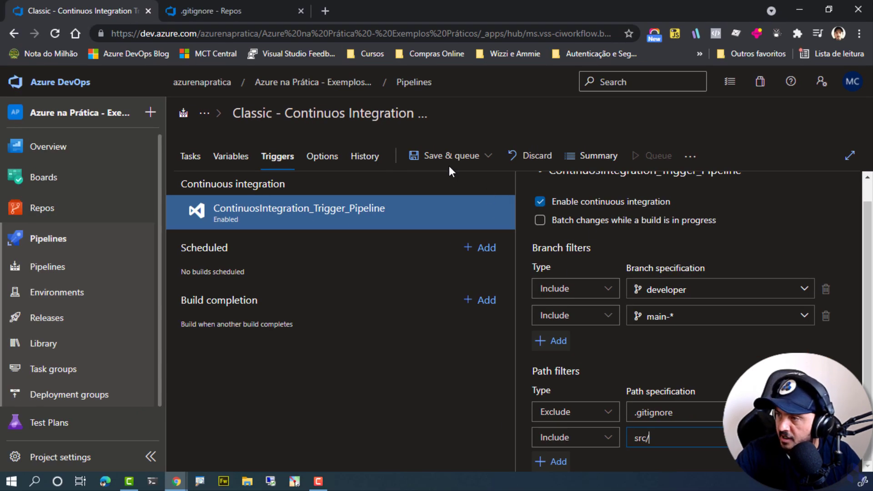
Save the pipeline's trigger changes without queuing a run.
{"action": "left_click", "coordinate": [450, 157]}
{"action": "left_click", "coordinate": [421, 201]}
{"action": "left_click", "coordinate": [476, 322]}
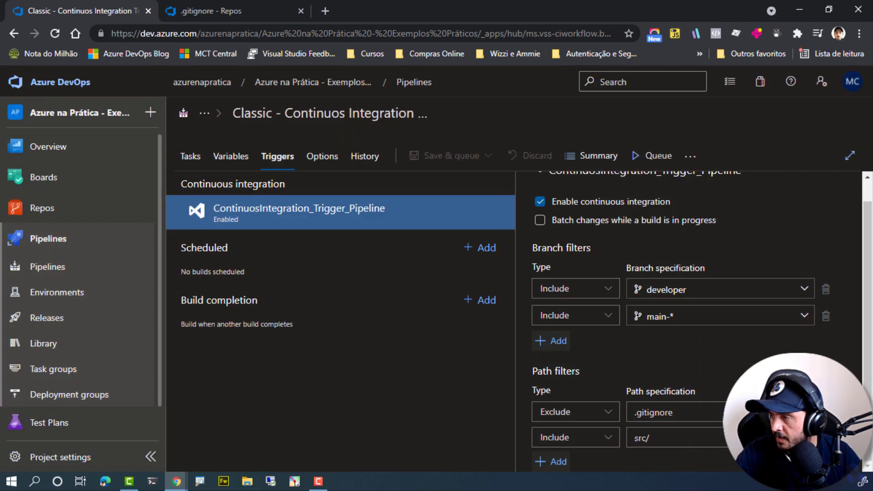
Switch the repository's files from main to the developer branch and open its README.md.
{"action": "left_click", "coordinate": [295, 6]}
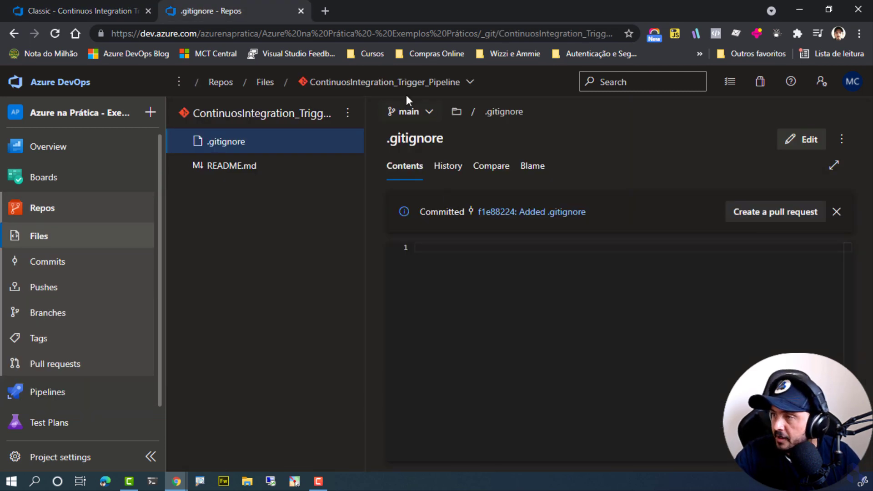
{"action": "left_click", "coordinate": [409, 112]}
{"action": "left_click", "coordinate": [456, 324]}
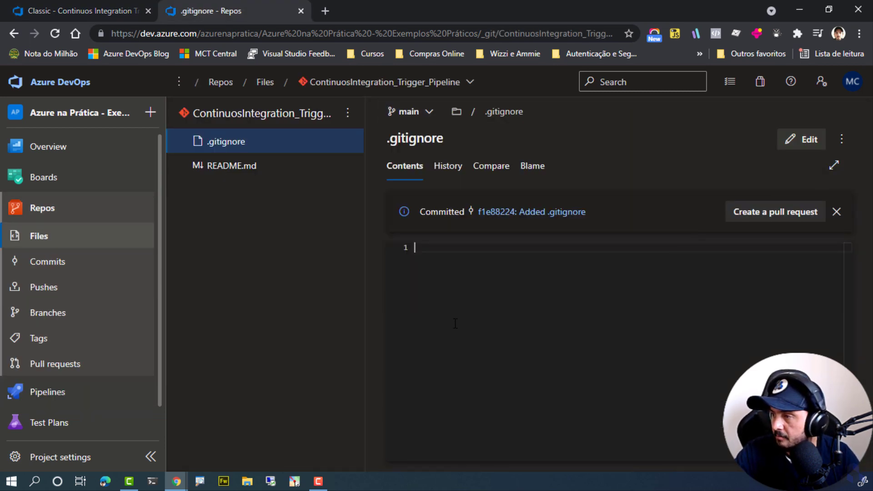
{"action": "double_click", "coordinate": [410, 137]}
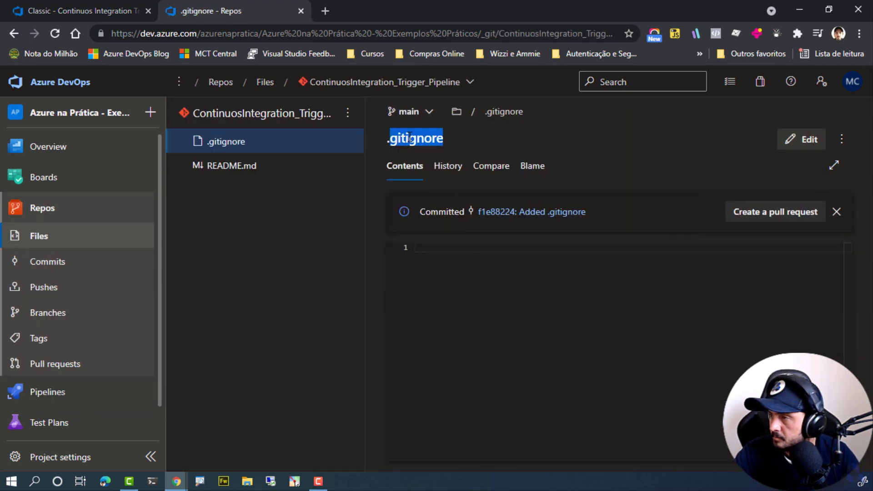
{"action": "left_click", "coordinate": [400, 112]}
{"action": "left_click", "coordinate": [434, 231]}
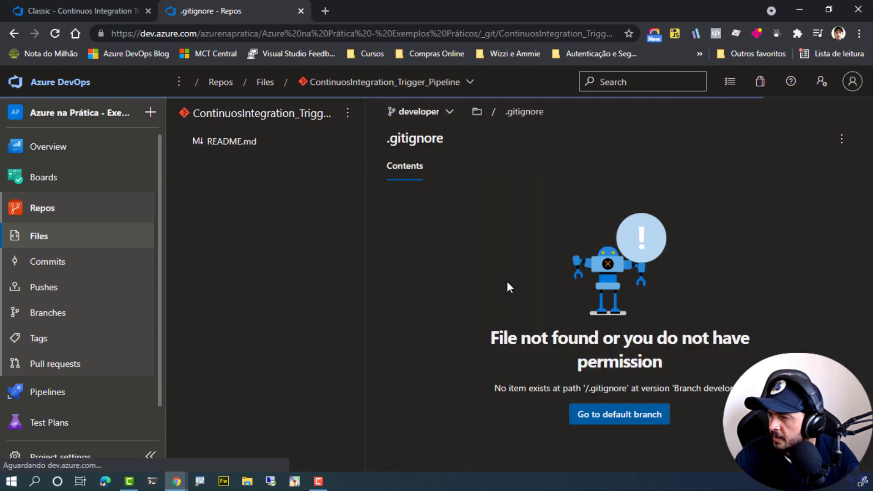
{"action": "left_click", "coordinate": [625, 423]}
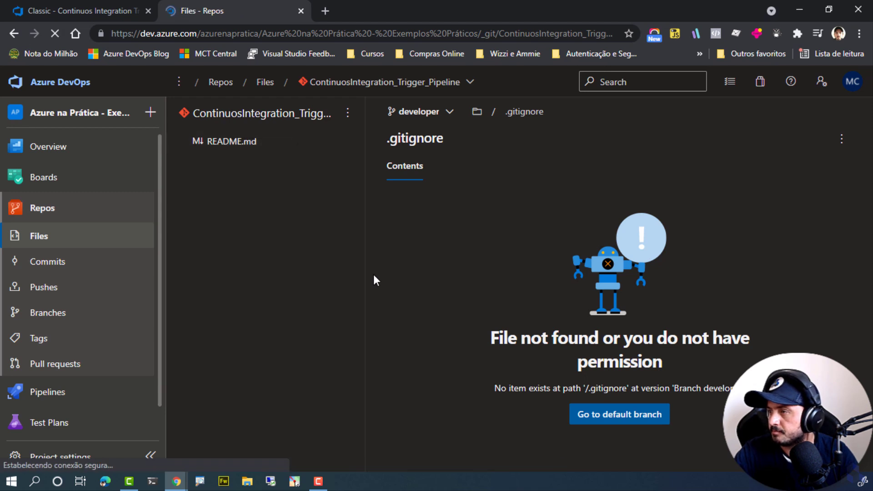
{"action": "left_click", "coordinate": [249, 143]}
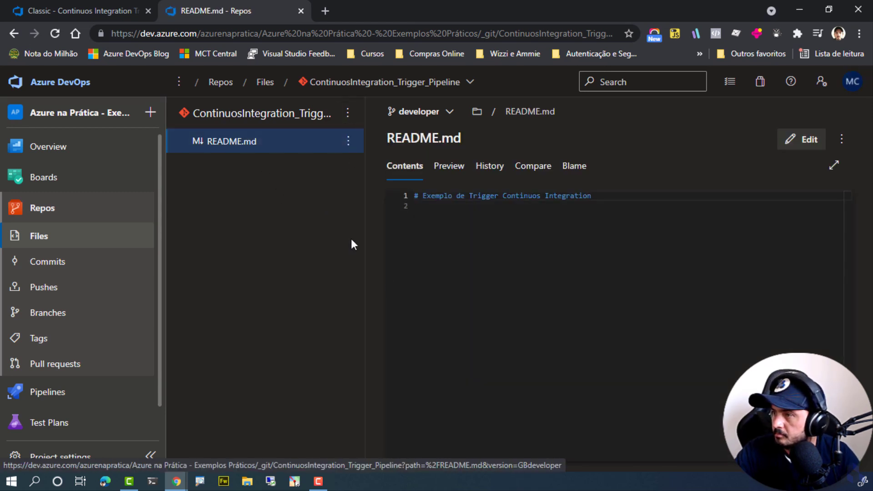
Create a .gitignore file containing "Teste" in the root of the developer branch and commit it.
{"action": "left_click", "coordinate": [348, 112]}
{"action": "mouse_move", "coordinate": [265, 194]}
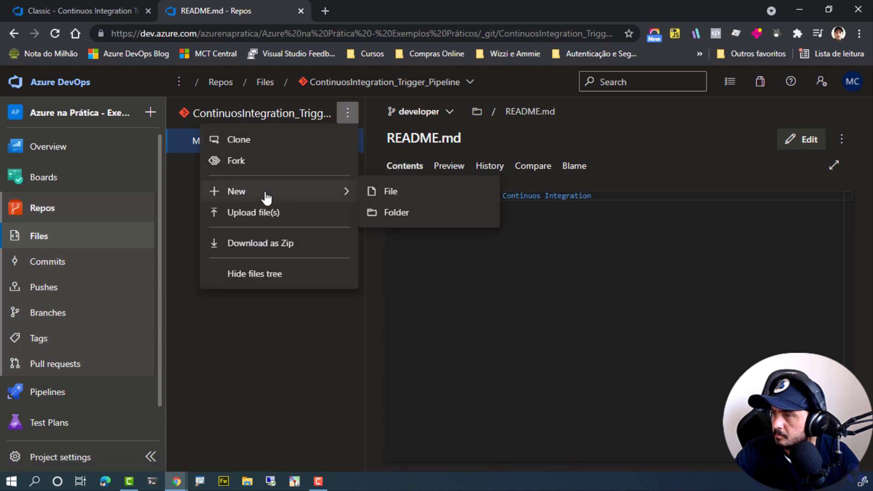
{"action": "left_click", "coordinate": [384, 190]}
{"action": "type", "text": ".gitignore"}
{"action": "left_click", "coordinate": [571, 318]}
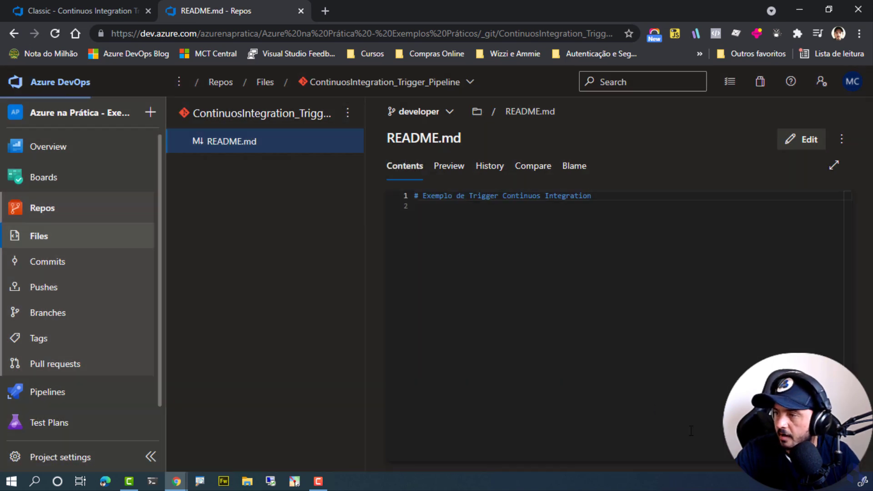
{"action": "type", "text": "Teste"}
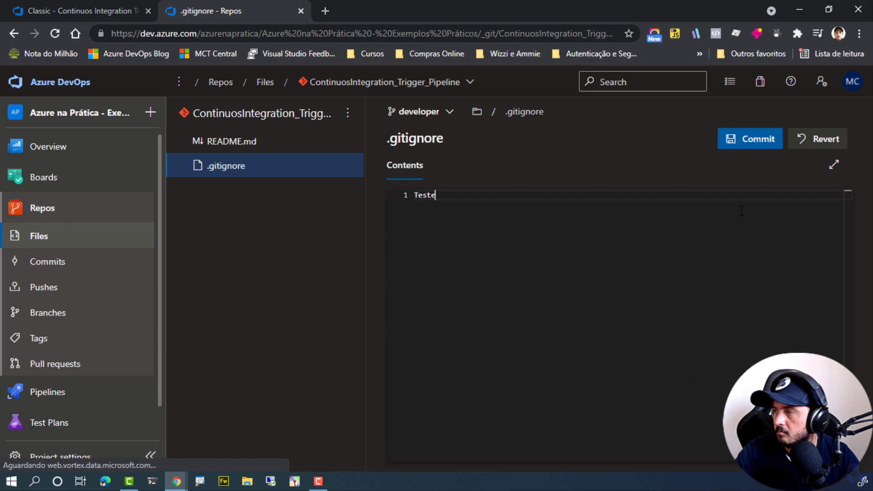
{"action": "left_click", "coordinate": [737, 141]}
{"action": "left_click", "coordinate": [828, 451]}
Check the runs of the Classic - Continuos Integration Trigger Example pipeline against the .gitignore commit on developer.
{"action": "left_click", "coordinate": [99, 4]}
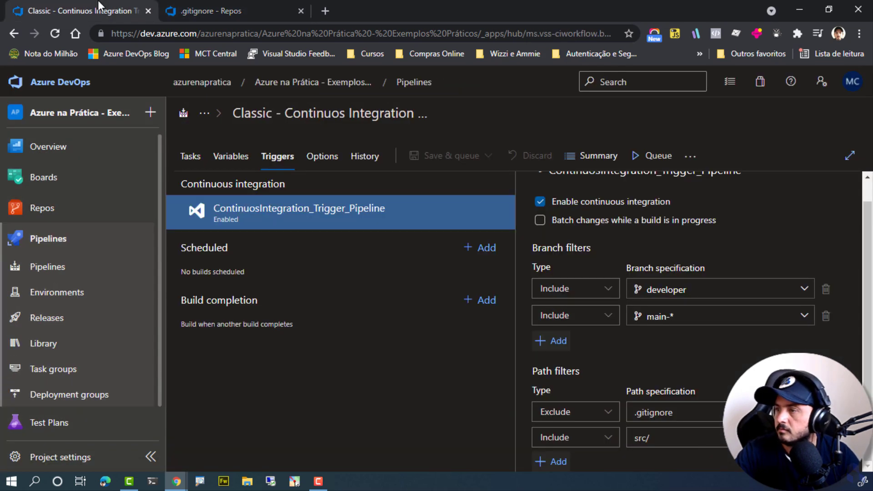
{"action": "left_click", "coordinate": [61, 273]}
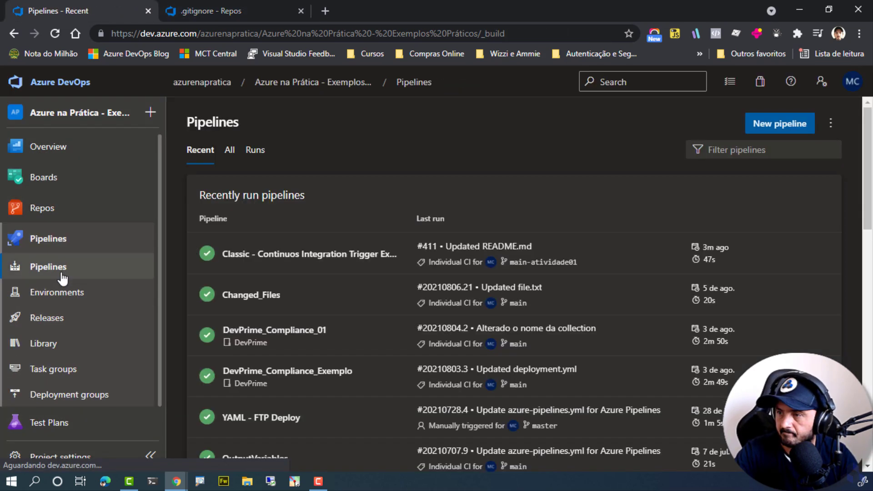
{"action": "left_click", "coordinate": [229, 151]}
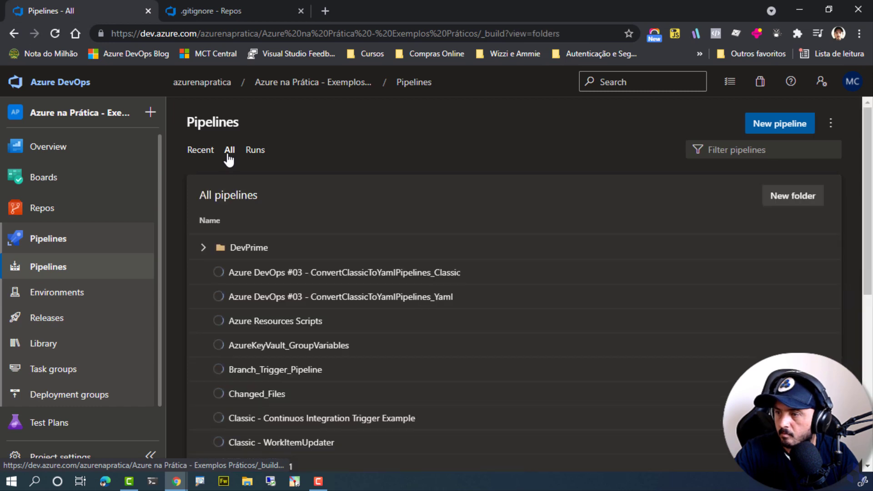
{"action": "scroll", "coordinate": [302, 419], "scroll_direction": "down", "scroll_amount": 1}
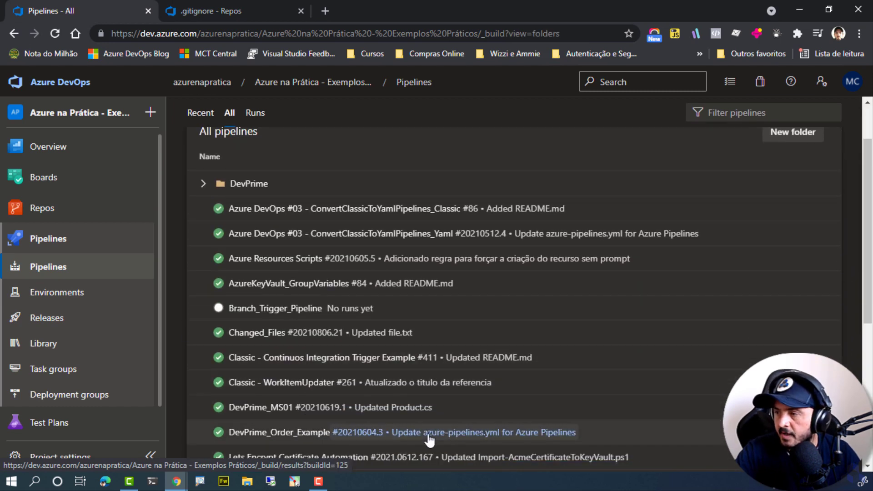
{"action": "left_click", "coordinate": [364, 362]}
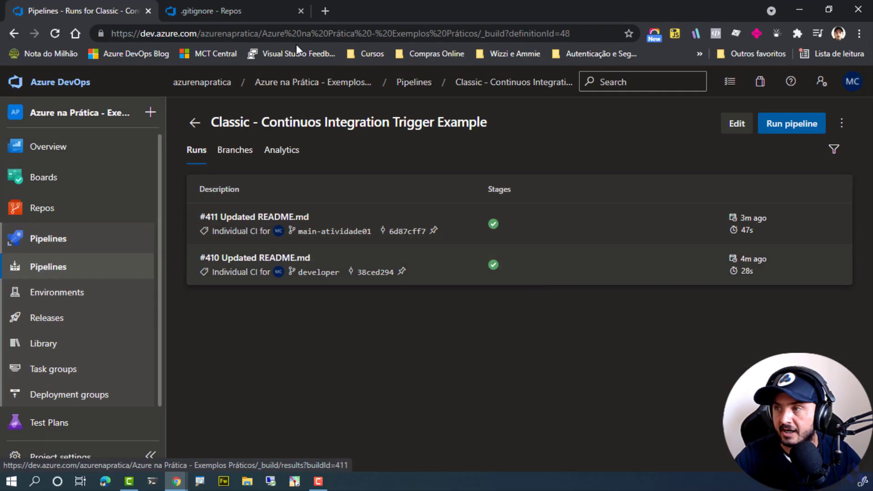
{"action": "left_click", "coordinate": [197, 12]}
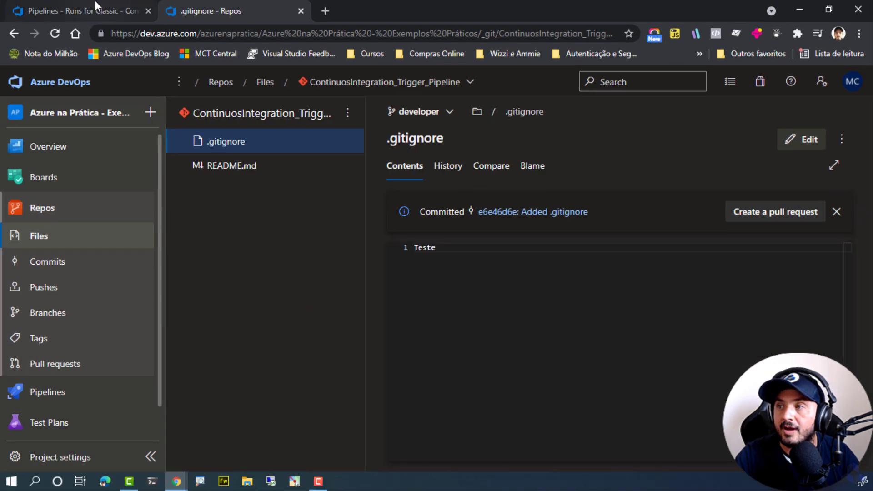
{"action": "left_click", "coordinate": [91, 10]}
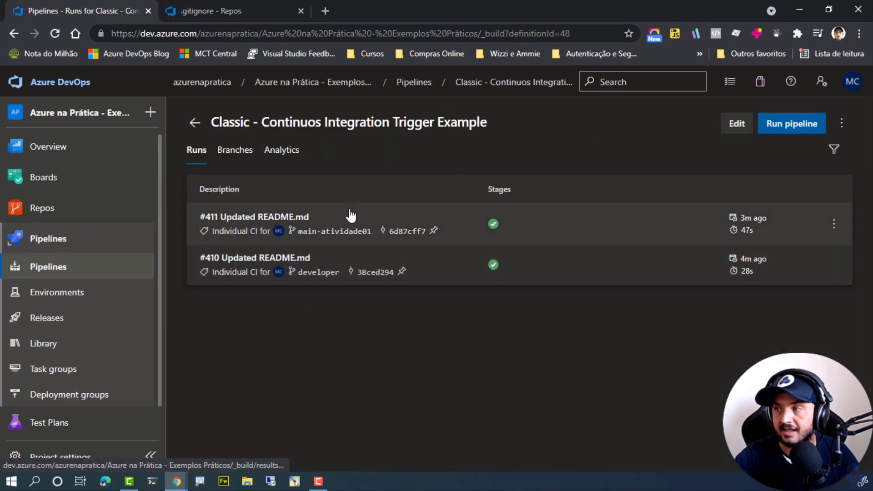
Open the classic pipeline's trigger settings for editing and review the .gitignore exclude path filter.
{"action": "left_click", "coordinate": [740, 125]}
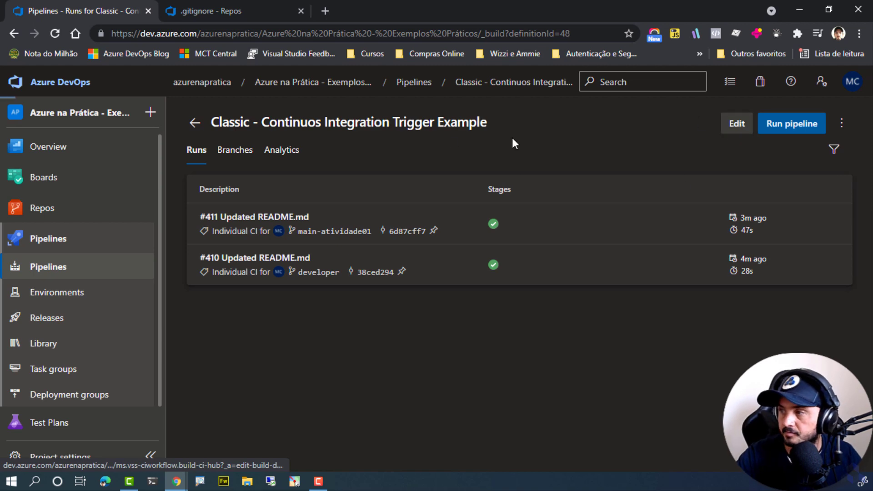
{"action": "left_click", "coordinate": [286, 159]}
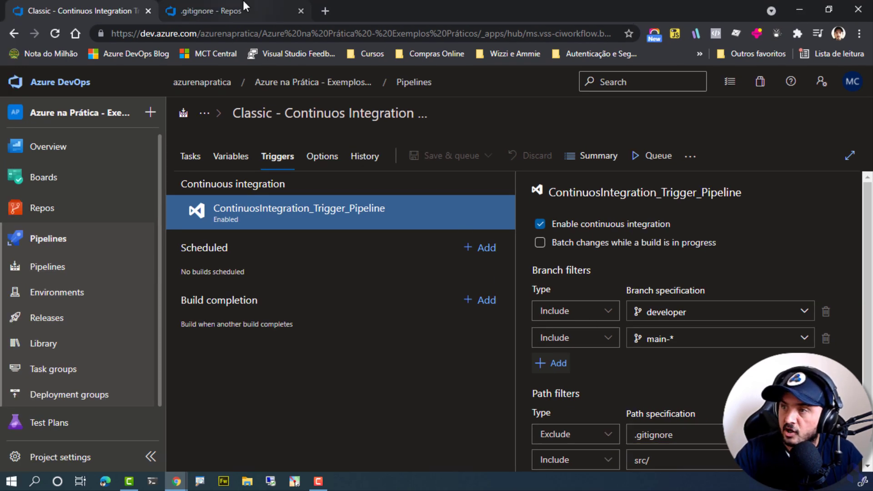
Create a src folder containing a new file named index.html in the repository's developer branch.
{"action": "left_click", "coordinate": [244, 4]}
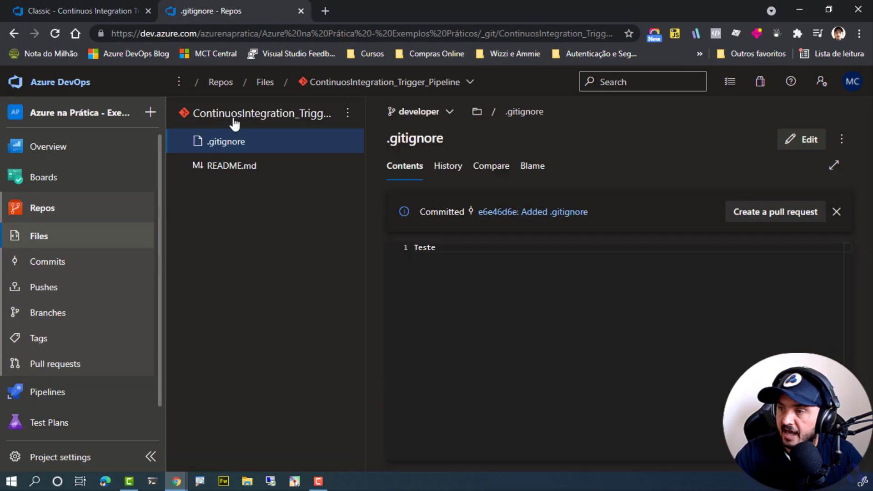
{"action": "left_click", "coordinate": [348, 112]}
{"action": "mouse_move", "coordinate": [273, 191]}
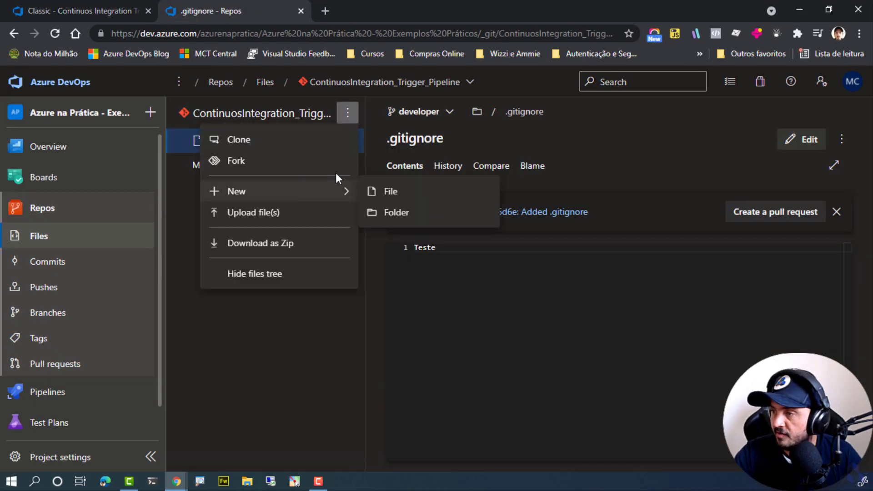
{"action": "left_click", "coordinate": [396, 213]}
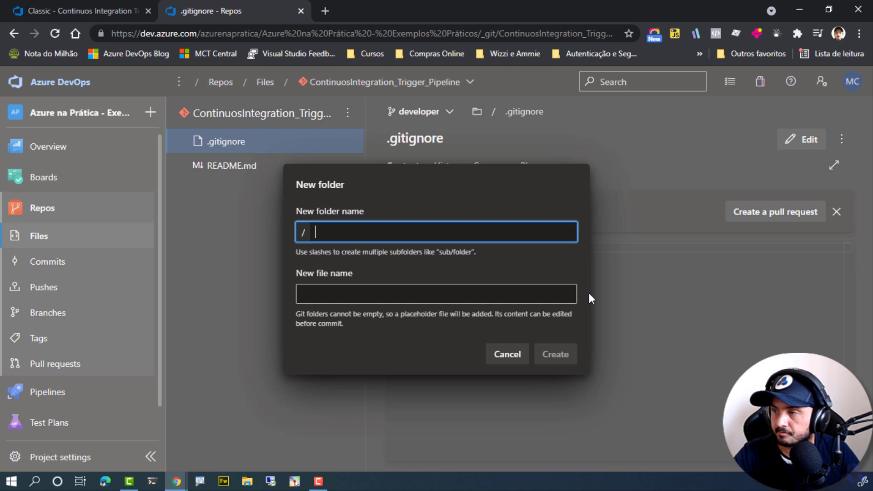
{"action": "type", "text": "srcv"}
{"action": "key", "text": "BackSpace"}
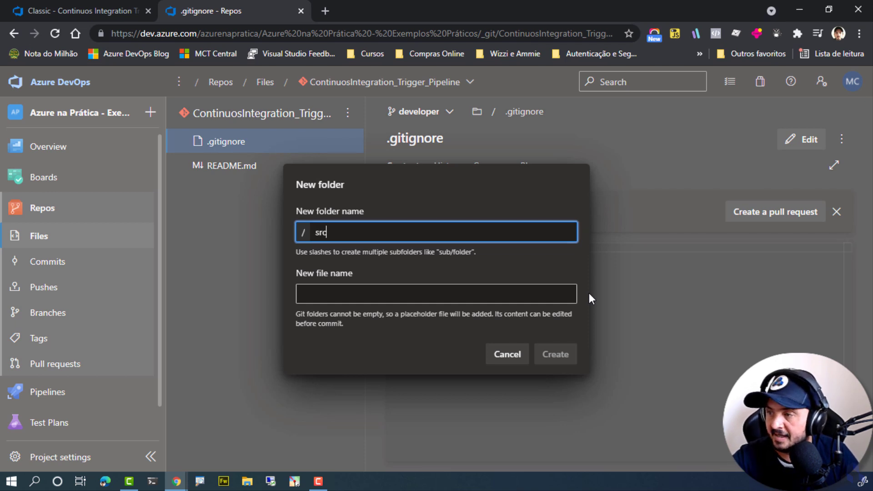
{"action": "key", "text": "Tab"}
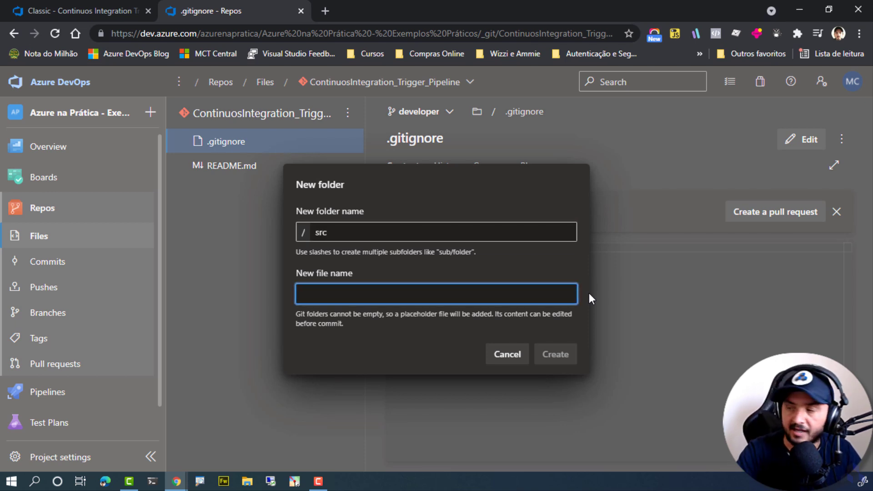
{"action": "type", "text": "index.html"}
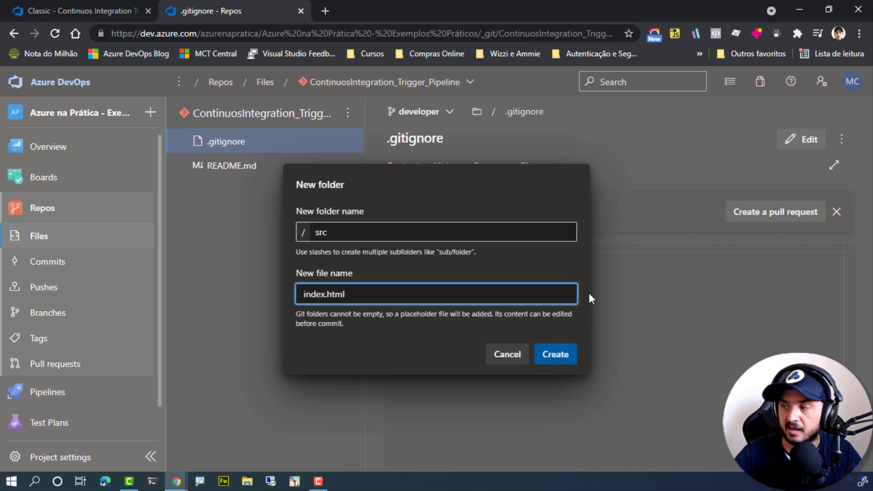
{"action": "key", "text": "Return"}
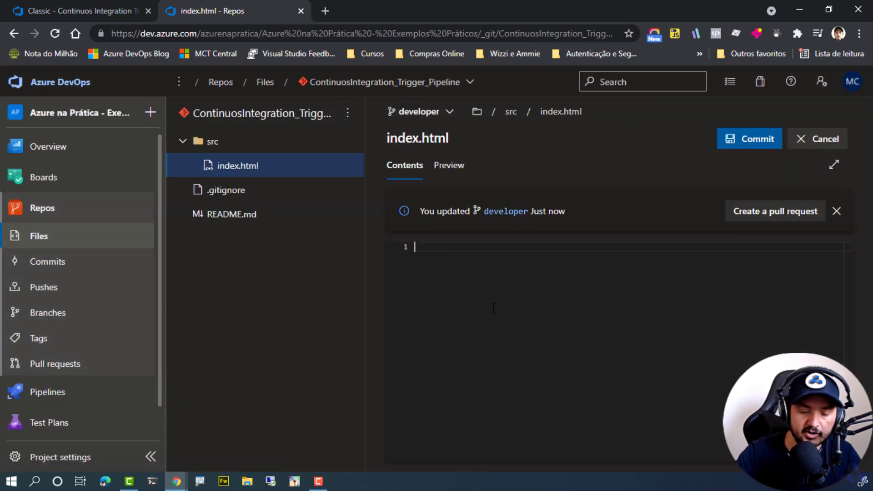
Enter "Exemplo de Arquivo" as the content of index.html and commit it to the developer branch.
{"action": "type", "text": "Exemplo de Arqutiov"}
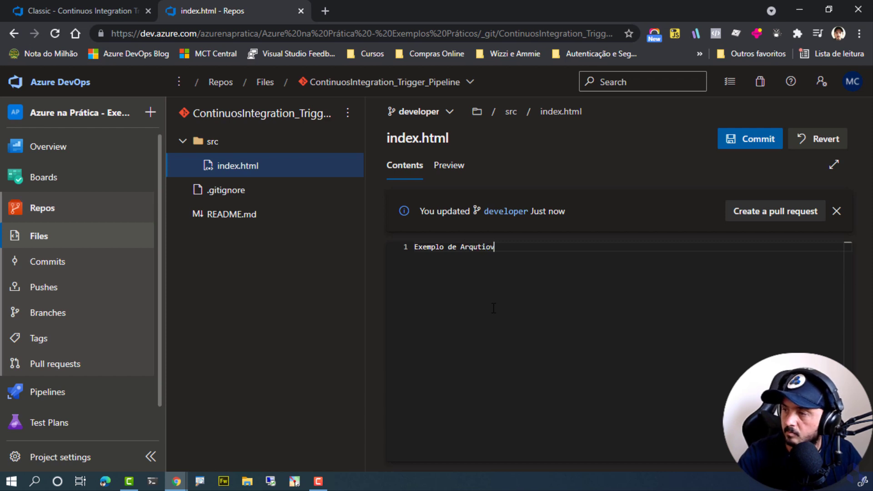
{"action": "key", "text": "ctrl+BackSpace"}
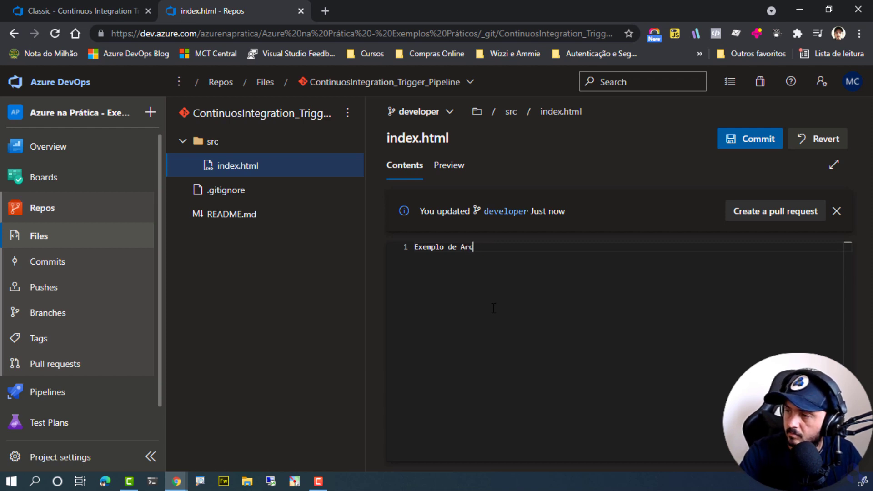
{"action": "left_click", "coordinate": [776, 142]}
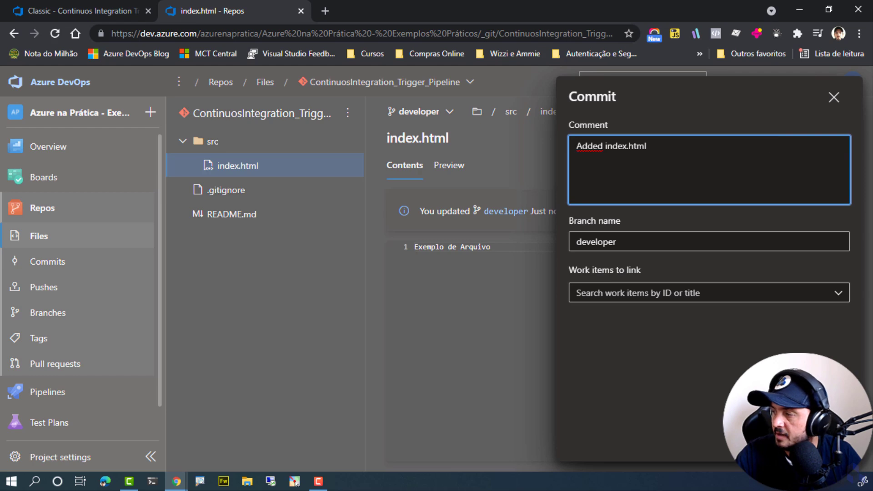
{"action": "left_click", "coordinate": [828, 442]}
Check the runs of the Classic - Continuos Integration Trigger Example pipeline for the index.html commit on developer.
{"action": "left_click", "coordinate": [98, 4]}
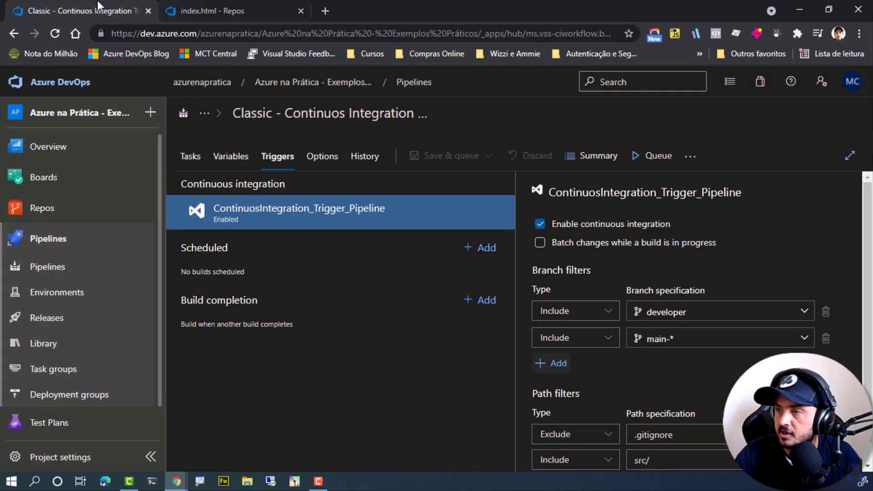
{"action": "left_click", "coordinate": [88, 263]}
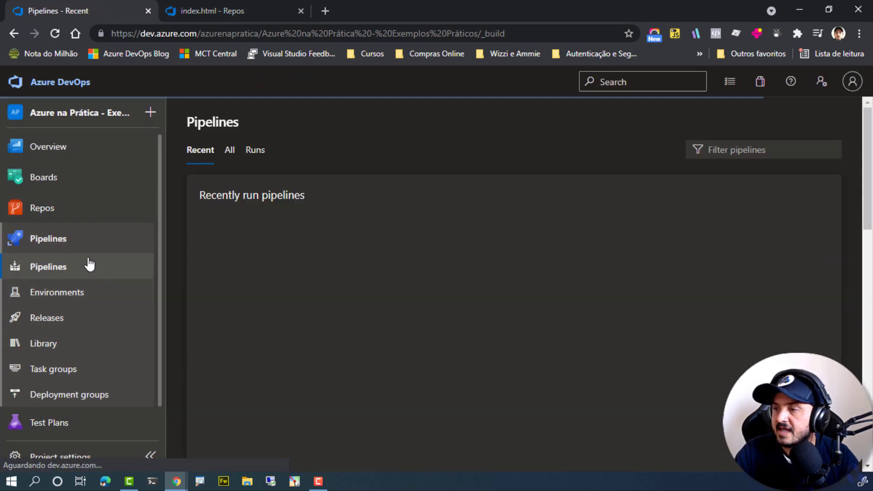
{"action": "left_click", "coordinate": [313, 254]}
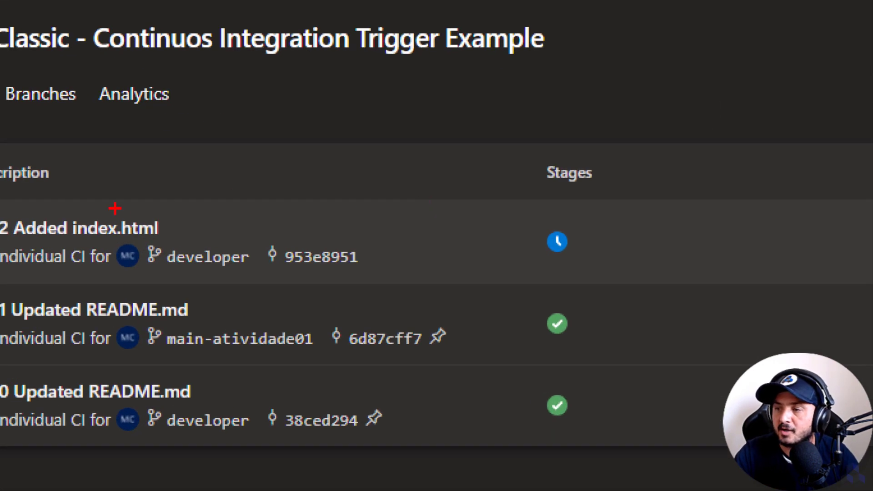
{"action": "mouse_move", "coordinate": [101, 207]}
{"action": "left_mouse_down"}
{"action": "mouse_move", "coordinate": [565, 322]}
{"action": "mouse_move", "coordinate": [575, 287]}
{"action": "left_mouse_up"}
{"action": "key", "text": "Escape"}
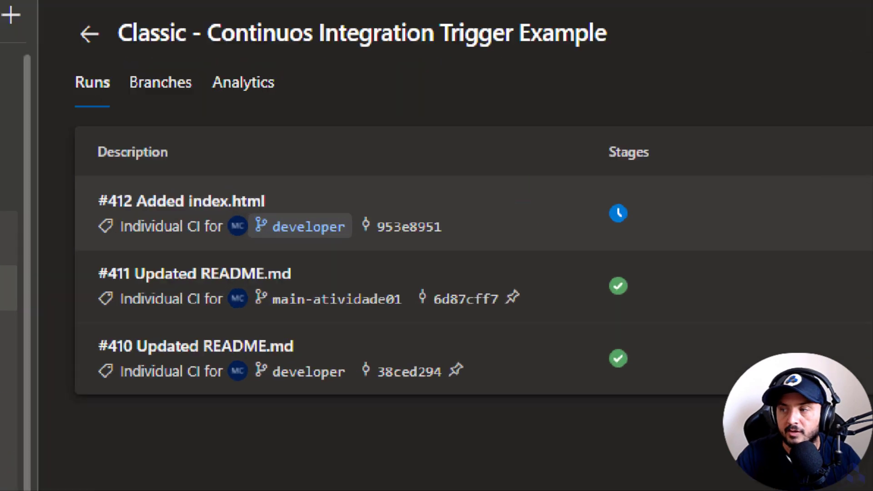
{"action": "left_click_drag", "start_coordinate": [249, 213], "coordinate": [340, 231]}
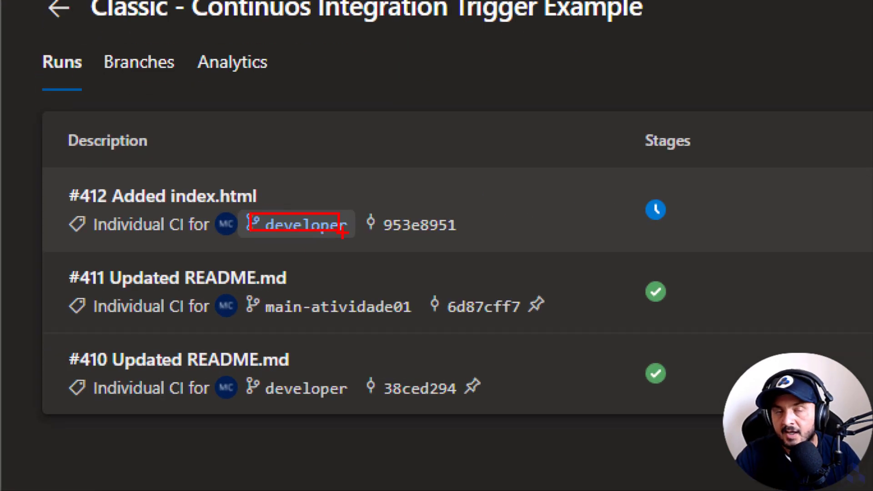
{"action": "key", "text": "Escape"}
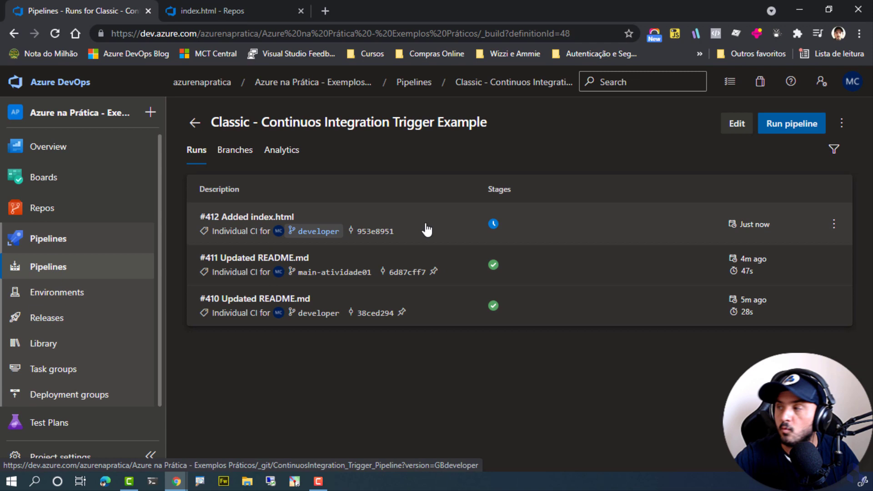
Reopen the classic pipeline's trigger settings and examine the src/ include path filter.
{"action": "left_click", "coordinate": [736, 130]}
{"action": "left_click", "coordinate": [279, 157]}
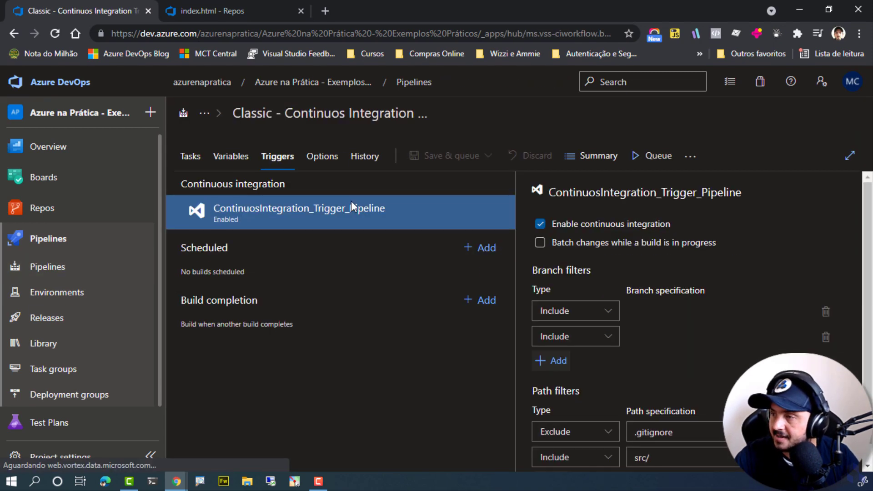
{"action": "key", "text": "ctrl+1"}
{"action": "left_click", "coordinate": [655, 438]}
{"action": "left_click_drag", "start_coordinate": [520, 424], "coordinate": [616, 463]}
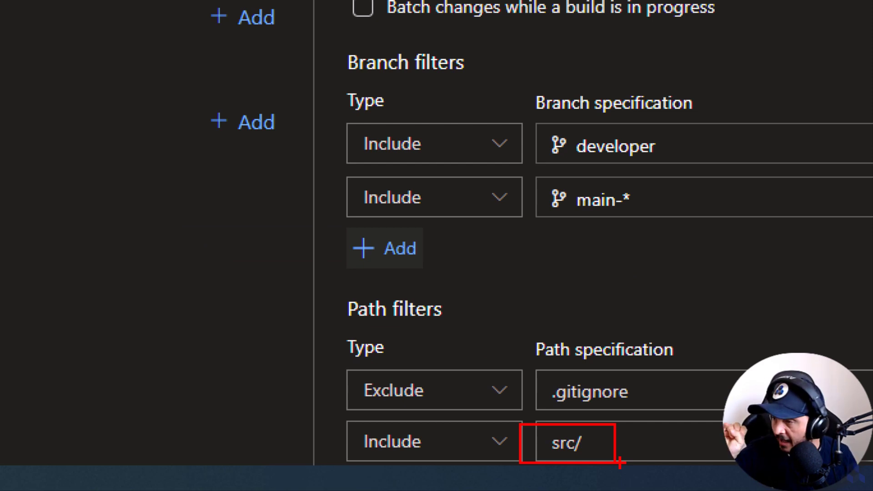
{"action": "key", "text": "Escape"}
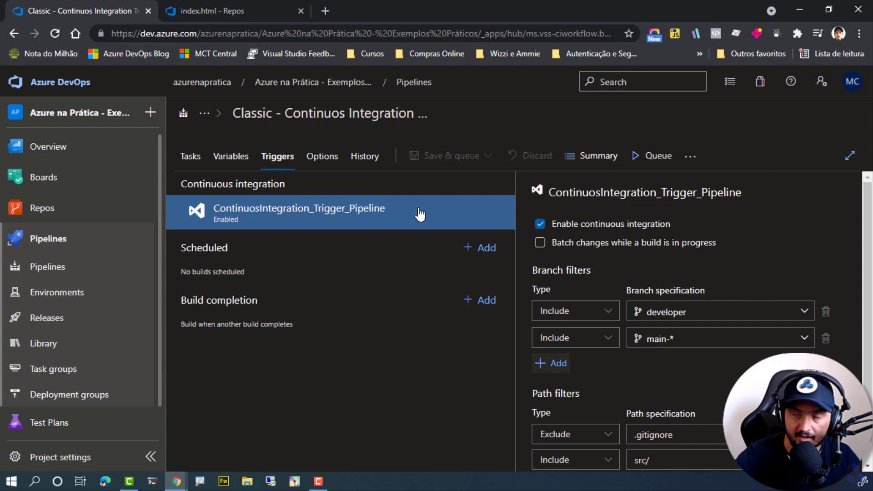
Review the branch filters and path filters sections of the continuous integration trigger together.
{"action": "scroll", "coordinate": [637, 282], "scroll_direction": "down", "scroll_amount": 1}
{"action": "key", "text": "ctrl+1"}
{"action": "left_click", "coordinate": [715, 302]}
{"action": "mouse_move", "coordinate": [309, 165]}
{"action": "left_mouse_down"}
{"action": "mouse_move", "coordinate": [409, 199]}
{"action": "mouse_move", "coordinate": [490, 201]}
{"action": "left_mouse_up"}
{"action": "left_click_drag", "start_coordinate": [322, 415], "coordinate": [486, 447]}
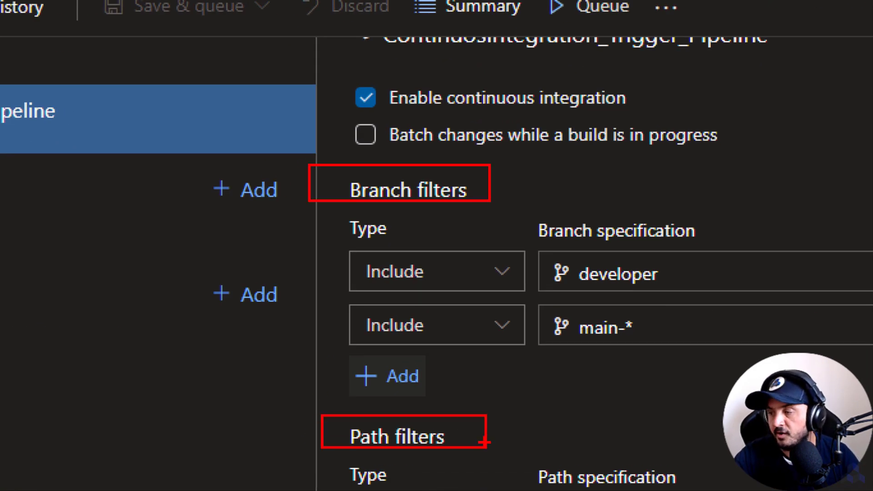
{"action": "key", "text": "Escape"}
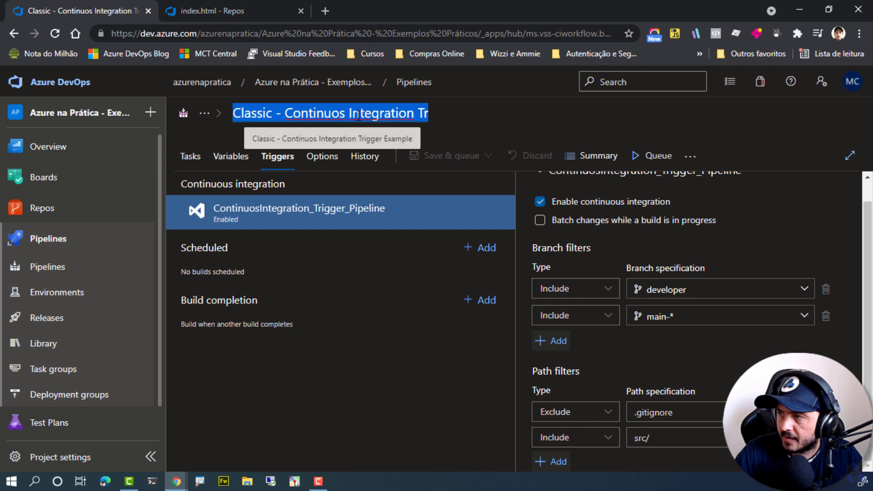
Start a new YAML pipeline from Azure Repos Git for the ContinuosIntegration_Trigger_Pipeline repository, using the Starter pipeline template.
{"action": "left_click", "coordinate": [73, 271]}
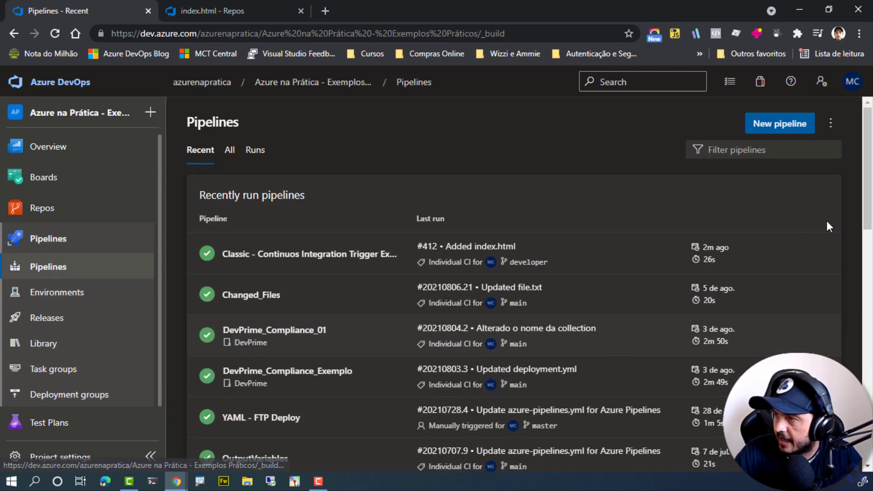
{"action": "left_click", "coordinate": [787, 131]}
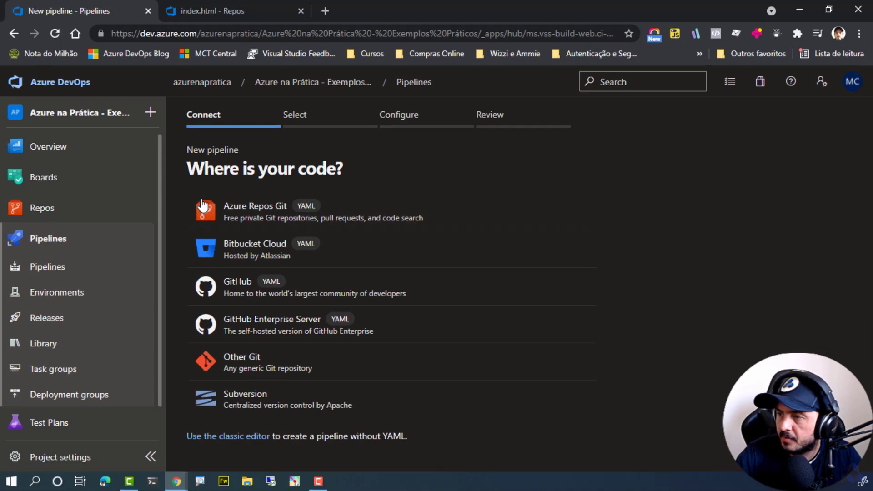
{"action": "left_click", "coordinate": [203, 206]}
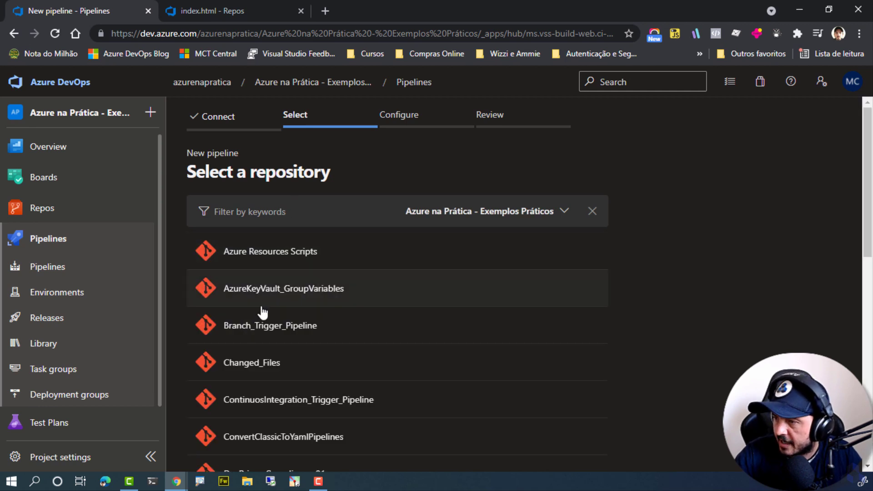
{"action": "left_click", "coordinate": [255, 403]}
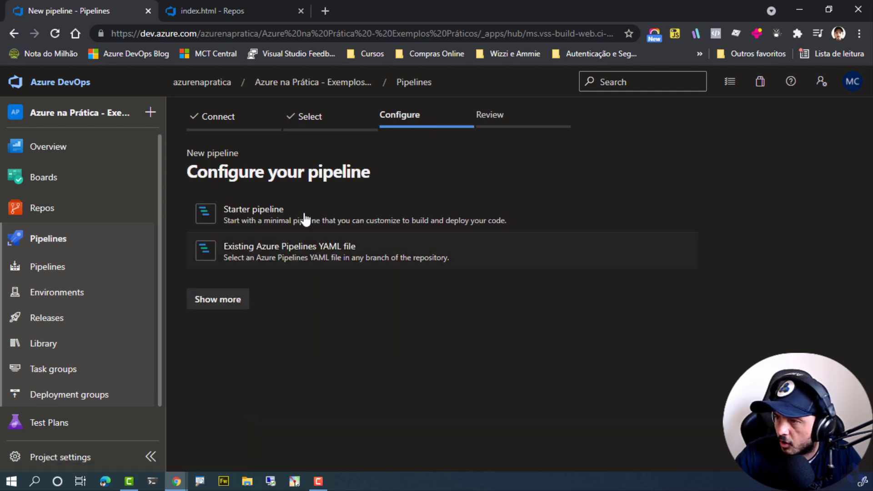
{"action": "left_click", "coordinate": [227, 215]}
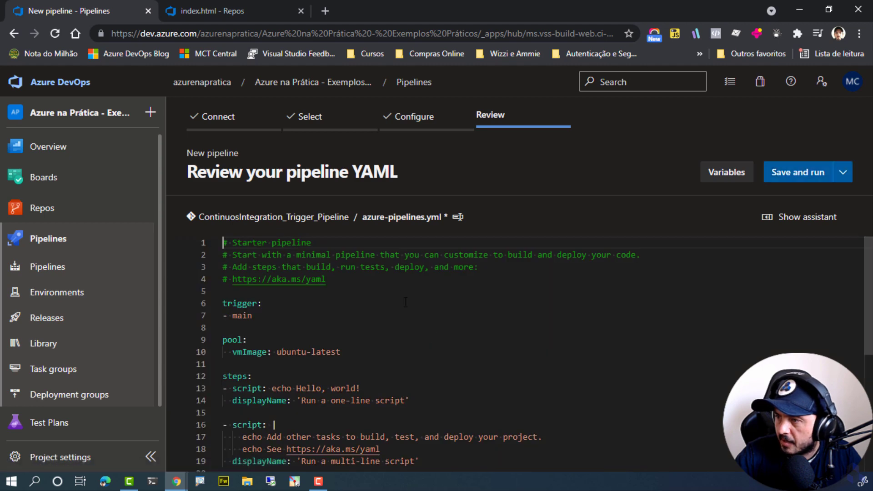
Delete the multi-line script step and the leftover blank line from azure-pipelines.yml.
{"action": "scroll", "coordinate": [401, 299], "scroll_direction": "down", "scroll_amount": 2}
{"action": "scroll", "coordinate": [438, 337], "scroll_direction": "up", "scroll_amount": 1}
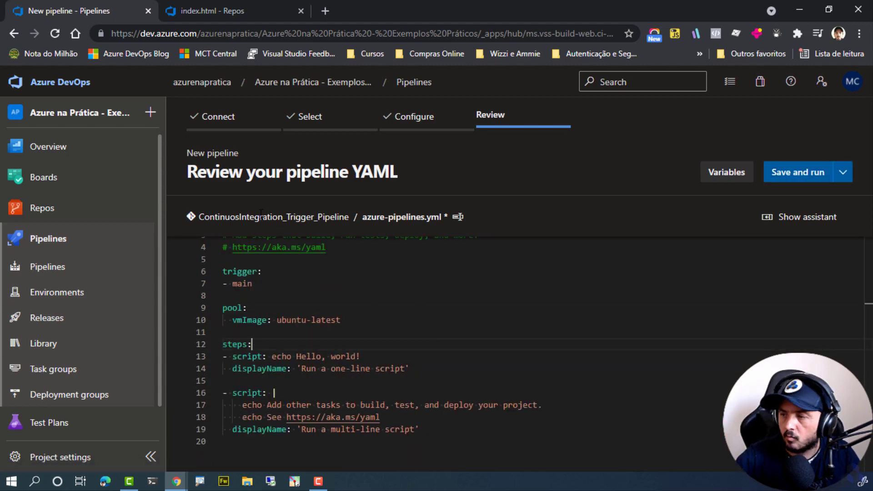
{"action": "left_click_drag", "start_coordinate": [447, 431], "coordinate": [194, 394]}
{"action": "left_click", "coordinate": [410, 394]}
{"action": "key", "text": "BackSpace"}
{"action": "key", "text": "BackSpace"}
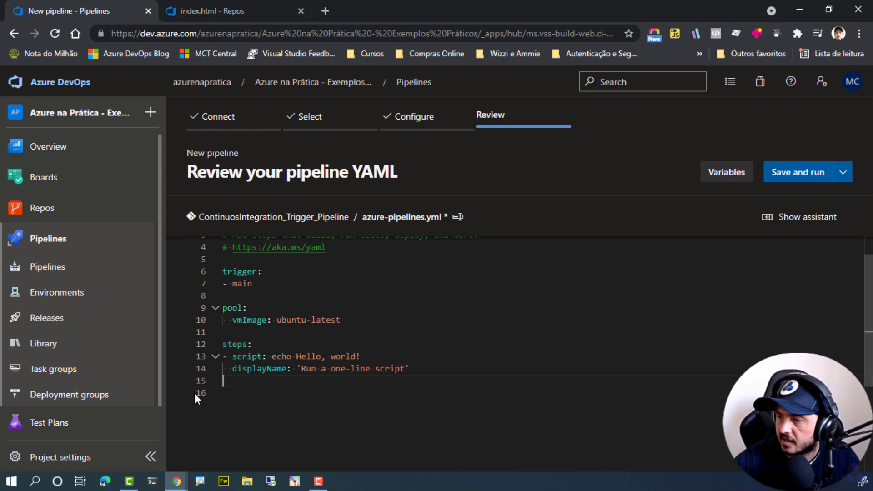
{"action": "key", "text": "BackSpace"}
Replace the script step's echo text with "Exemplo de execução de uma pipeline a partir de uma trigger do tipo Continuos Integration".
{"action": "key", "text": "Up"}
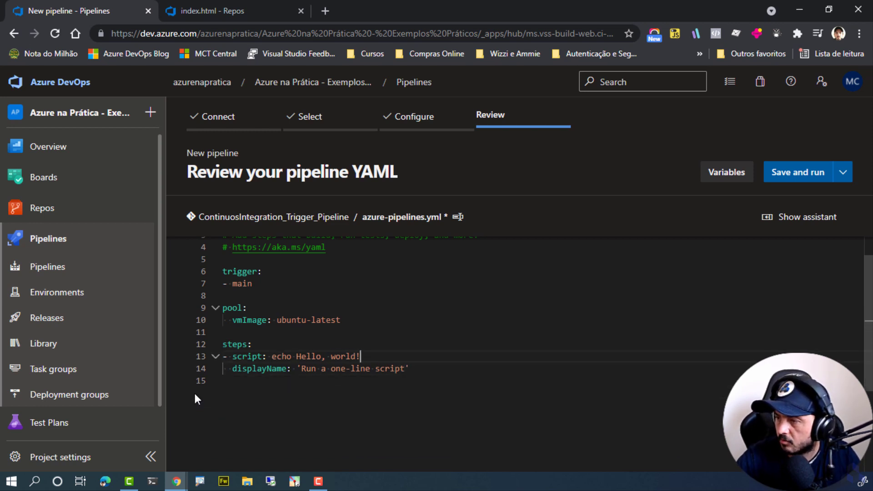
{"action": "key", "text": "shift+Home"}
{"action": "key", "text": "ctrl+shift+Right"}
{"action": "key", "text": "ctrl+shift+Right"}
{"action": "key", "text": "ctrl+shift+Right"}
{"action": "key", "text": "ctrl+shift+Left"}
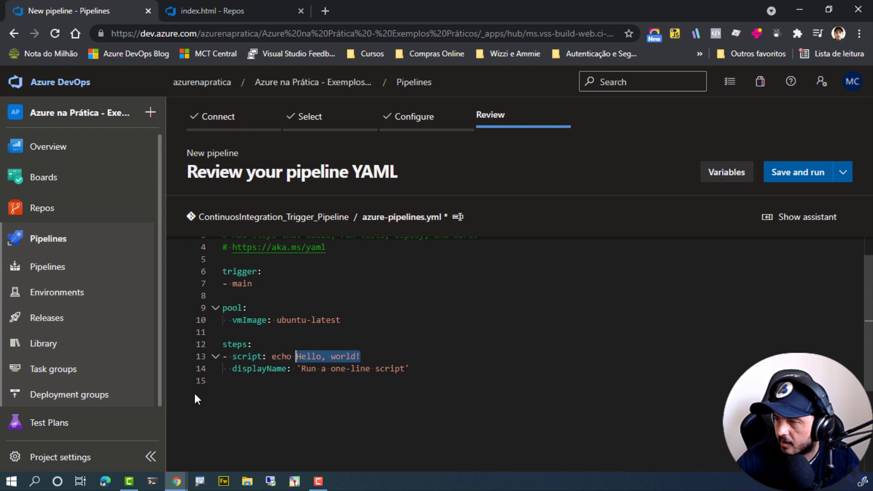
{"action": "type", "text": "Ex"}
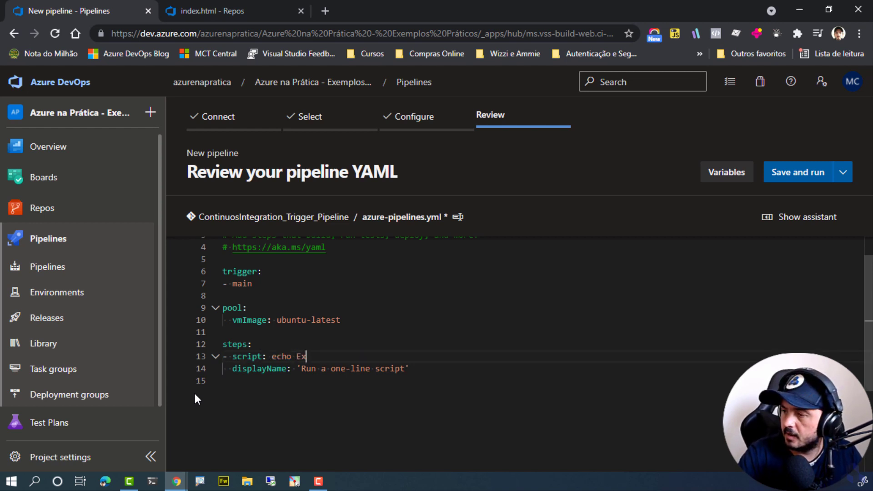
{"action": "type", "text": "emplo de exemplo de exe4cu"}
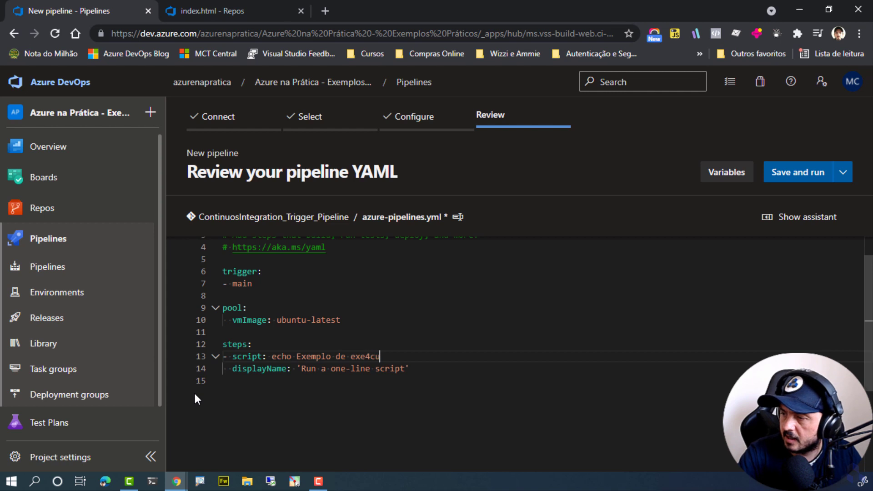
{"action": "key", "text": "BackSpace"}
{"action": "key", "text": "BackSpace"}
{"action": "key", "text": "BackSpace"}
{"action": "key", "text": "BackSpace"}
{"action": "type", "text": "ecu;'ao"}
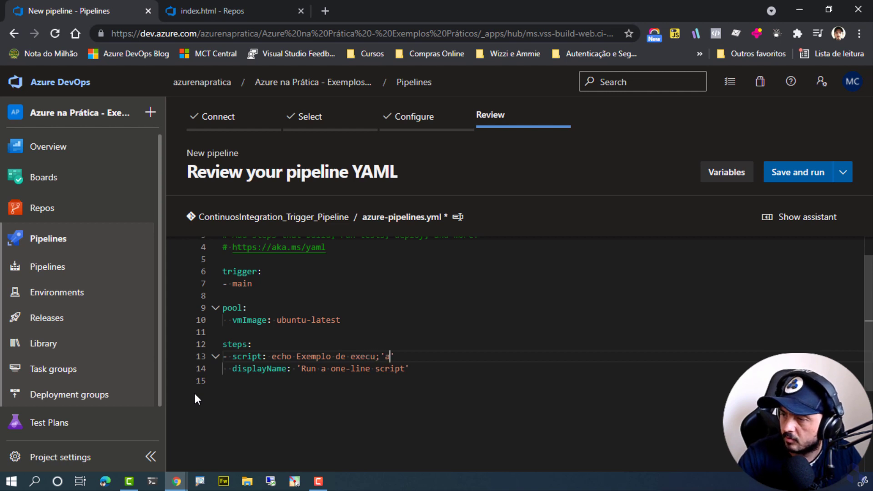
{"action": "key", "text": "BackSpace"}
{"action": "key", "text": "BackSpace"}
{"action": "key", "text": "BackSpace"}
{"action": "key", "text": "BackSpace"}
{"action": "key", "text": "BackSpace"}
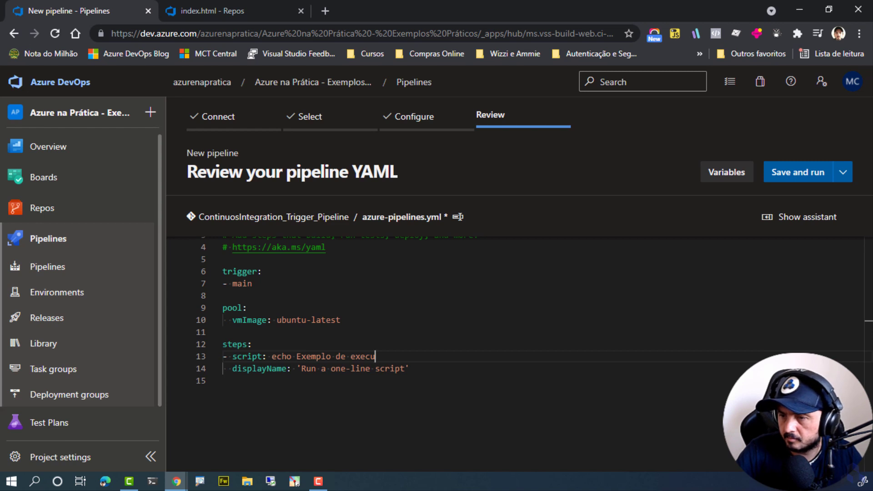
{"action": "type", "text": "ção de uma pipekin"}
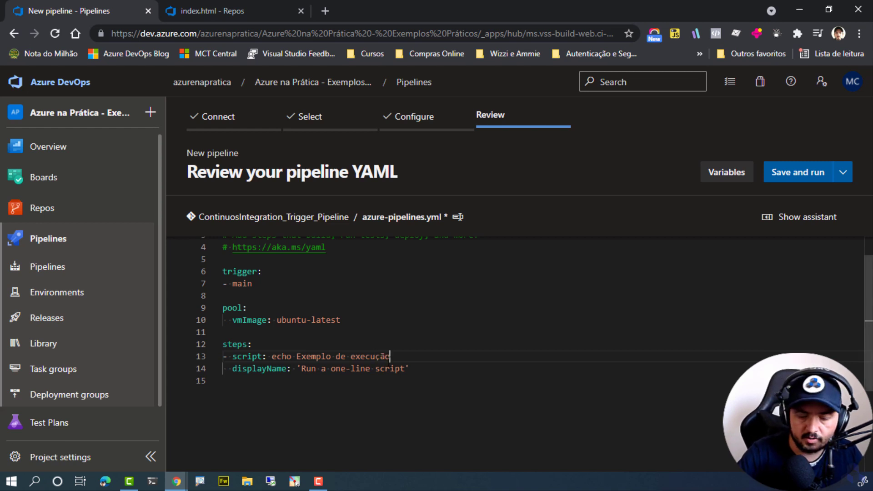
{"action": "key", "text": "BackSpace"}
{"action": "key", "text": "BackSpace"}
{"action": "key", "text": "BackSpace"}
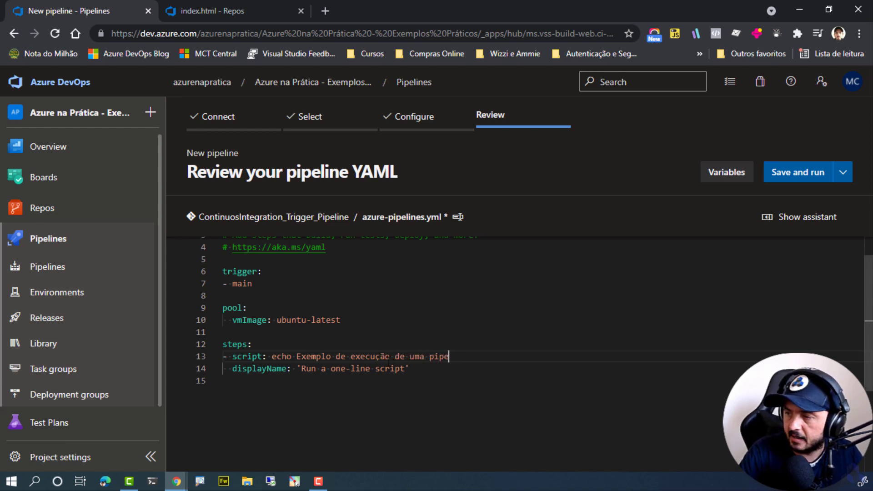
{"action": "type", "text": "line a partir de uma trgi"}
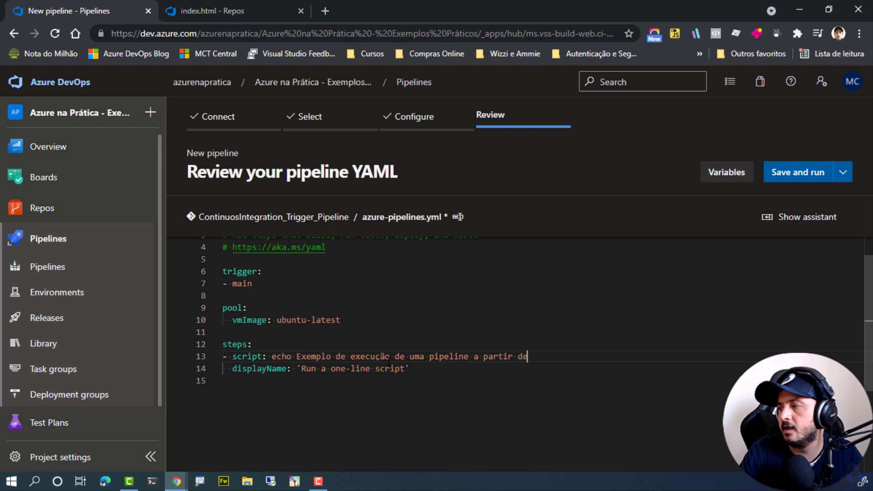
{"action": "key", "text": "BackSpace"}
{"action": "key", "text": "BackSpace"}
{"action": "type", "text": "igger do tipo Conti"}
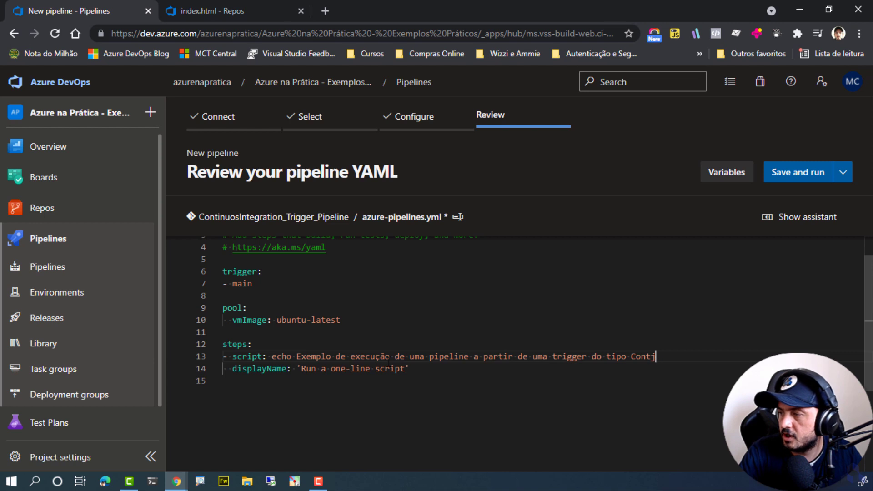
{"action": "key", "text": "BackSpace"}
{"action": "type", "text": "ntinu"}
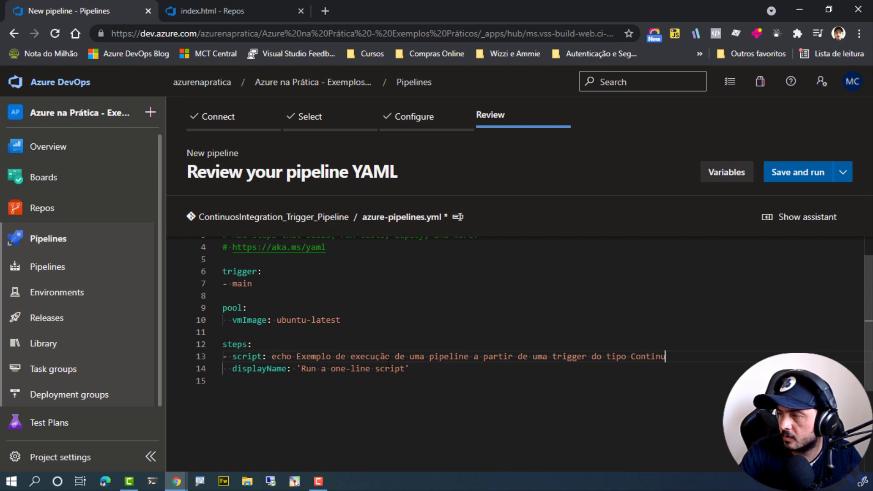
{"action": "type", "text": "os Integration"}
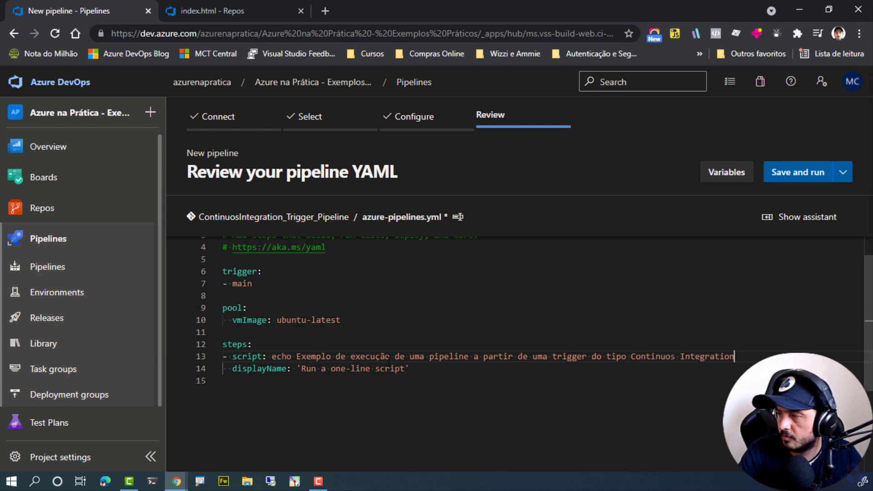
Remove the main entry from the trigger section and add a branches property in its place.
{"action": "scroll", "coordinate": [339, 332], "scroll_direction": "up", "scroll_amount": 1}
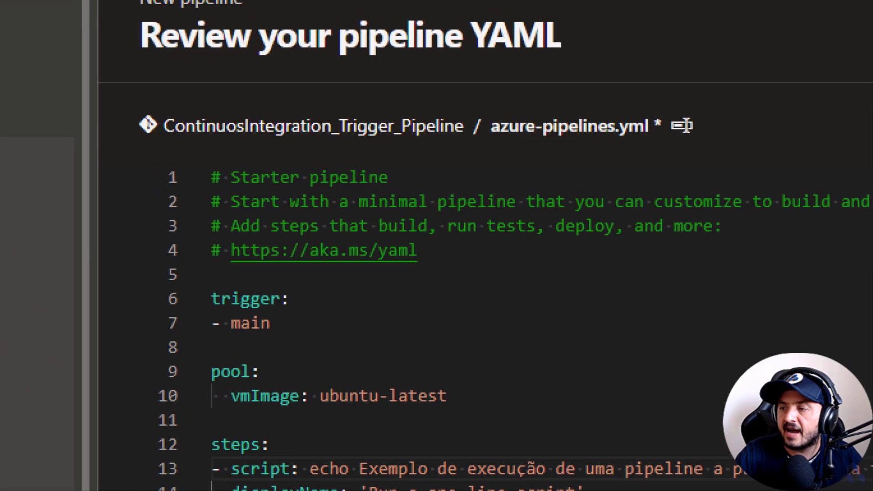
{"action": "left_click_drag", "start_coordinate": [210, 297], "coordinate": [276, 326]}
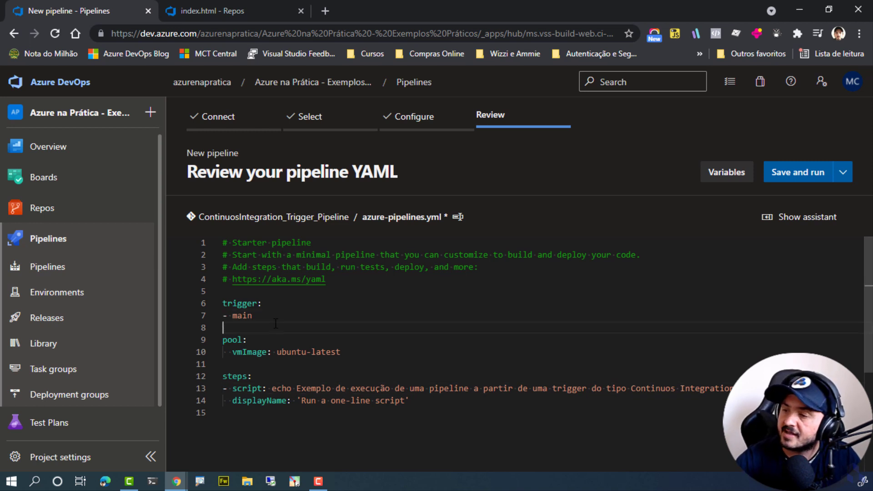
{"action": "key", "text": "End"}
{"action": "key", "text": "shift+Home"}
{"action": "key", "text": "BackSpace"}
{"action": "key", "text": "BackSpace"}
{"action": "key", "text": "BackSpace"}
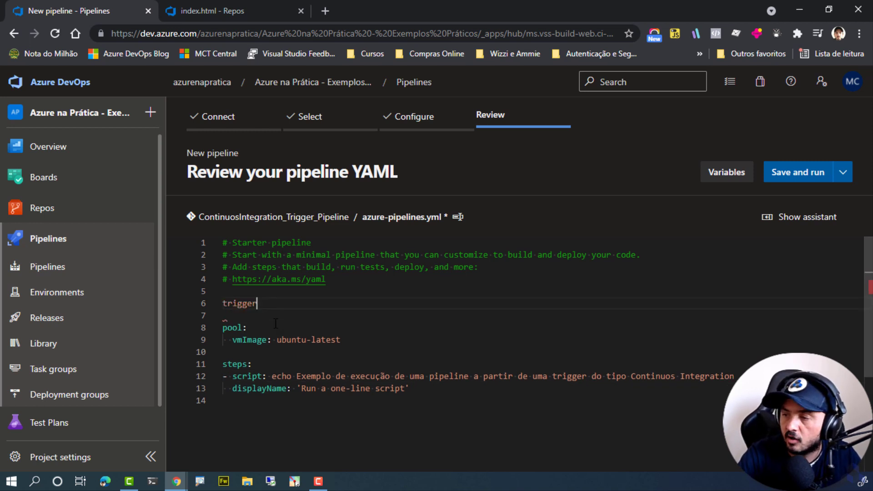
{"action": "key", "text": "ctrl+z"}
{"action": "key", "text": "Tab"}
{"action": "key", "text": "ctrl+space"}
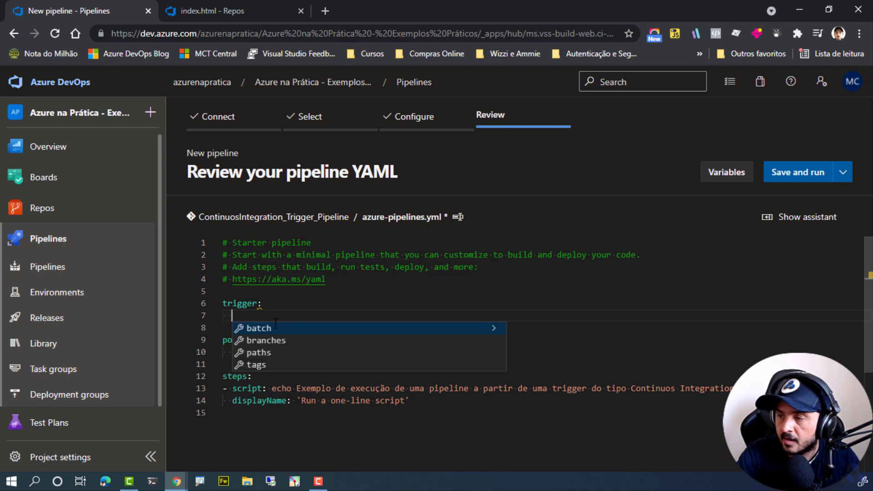
{"action": "left_click", "coordinate": [276, 341]}
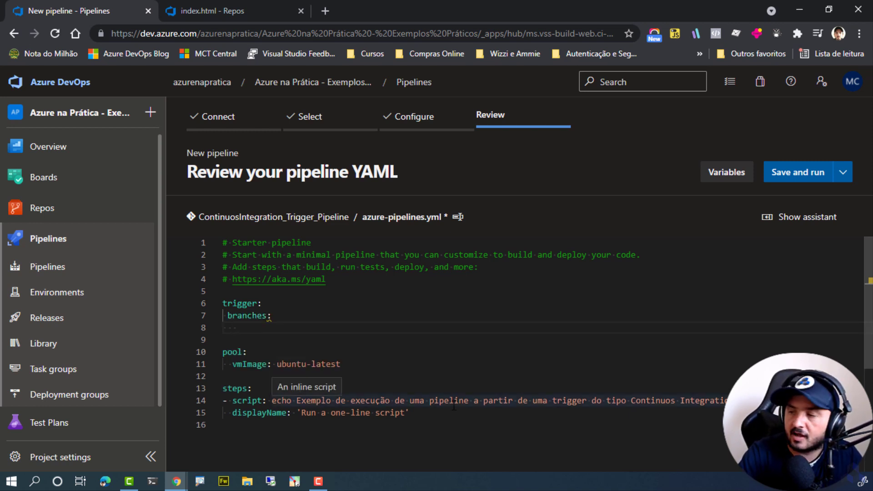
Add an include key under branches and start a list item beneath it.
{"action": "type", "text": "include:"}
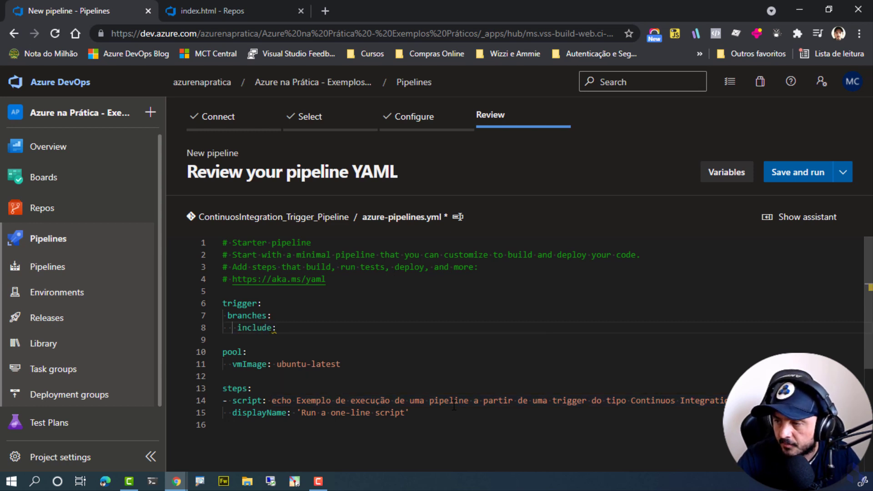
{"action": "key", "text": "Return"}
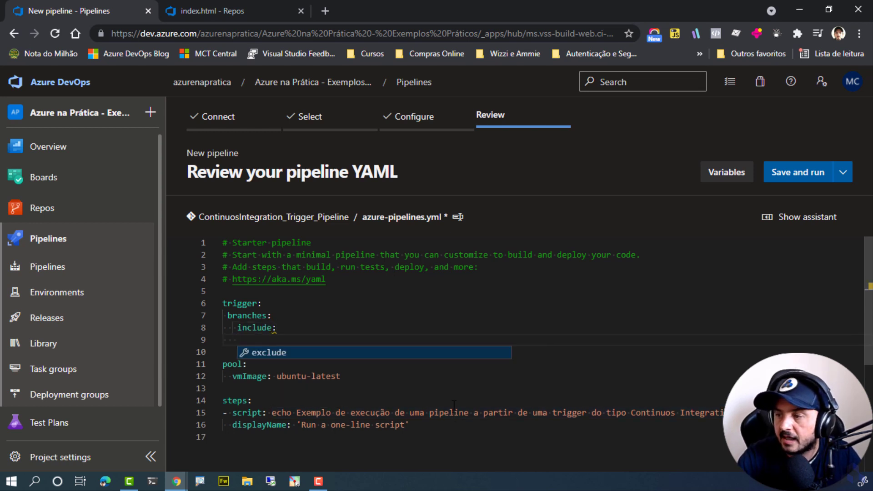
{"action": "key", "text": "Escape"}
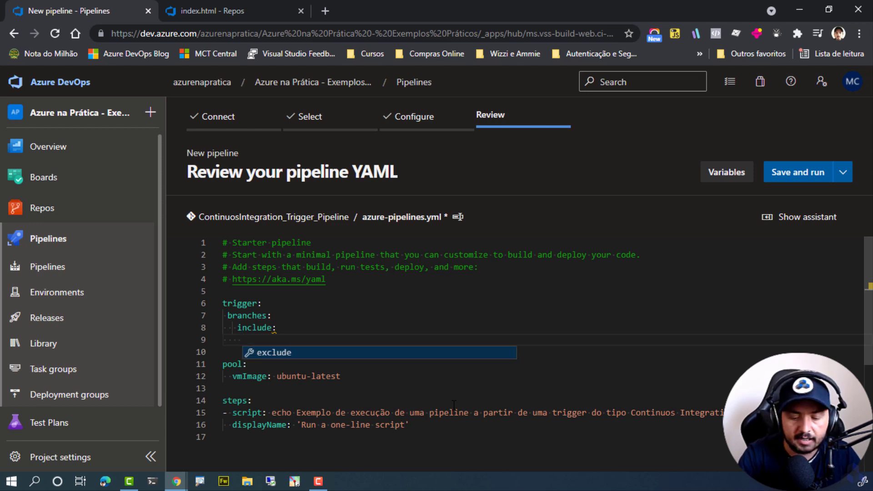
{"action": "key", "text": "BackSpace"}
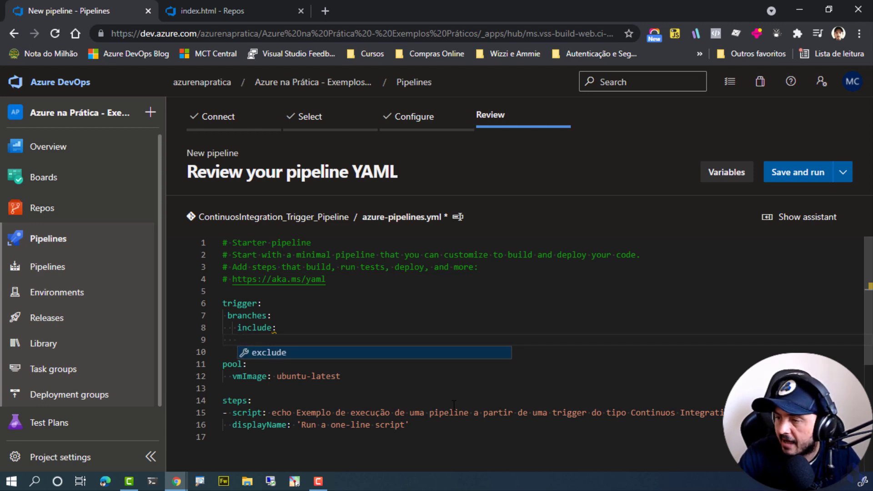
{"action": "type", "text": "-"}
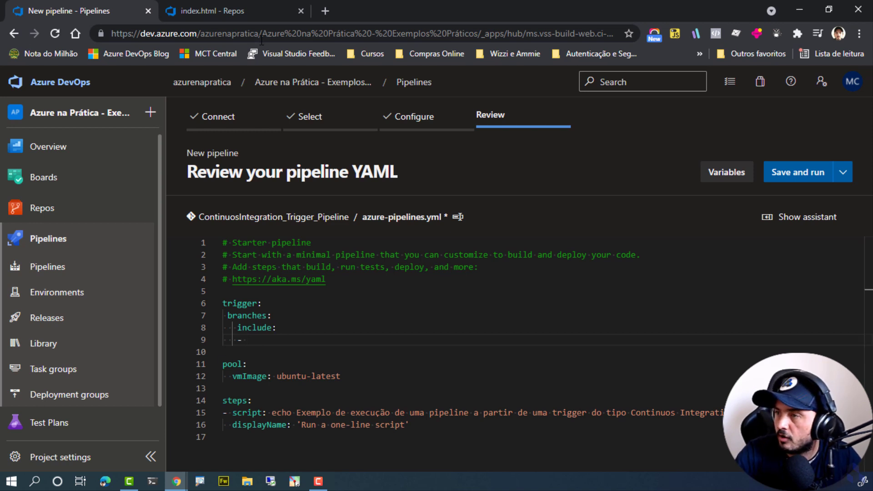
In the other browser tab, open the trigger settings of the Classic - Continuos Integration Trigger Example pipeline and check its branch filters.
{"action": "left_click", "coordinate": [234, 10]}
{"action": "left_click", "coordinate": [64, 393]}
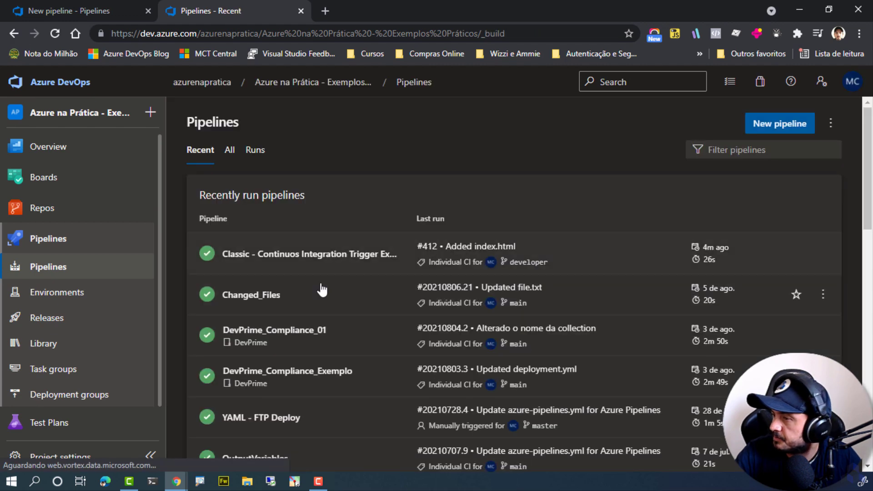
{"action": "left_click", "coordinate": [337, 267]}
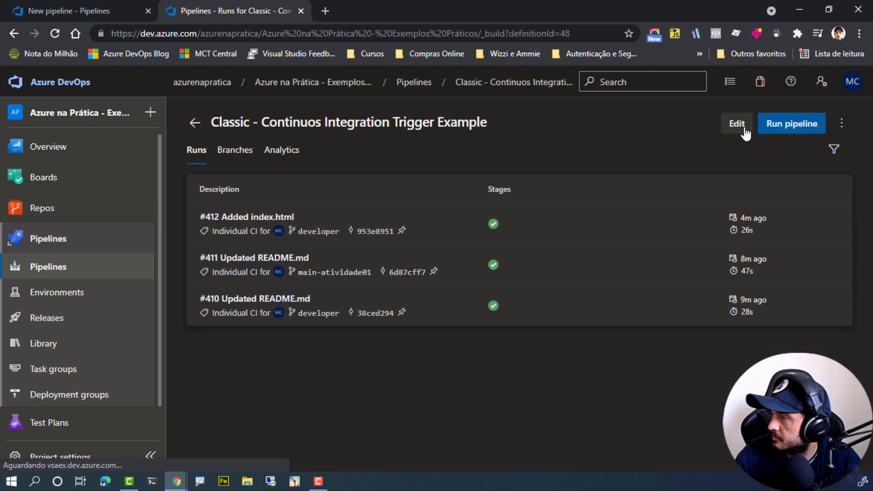
{"action": "left_click", "coordinate": [735, 122]}
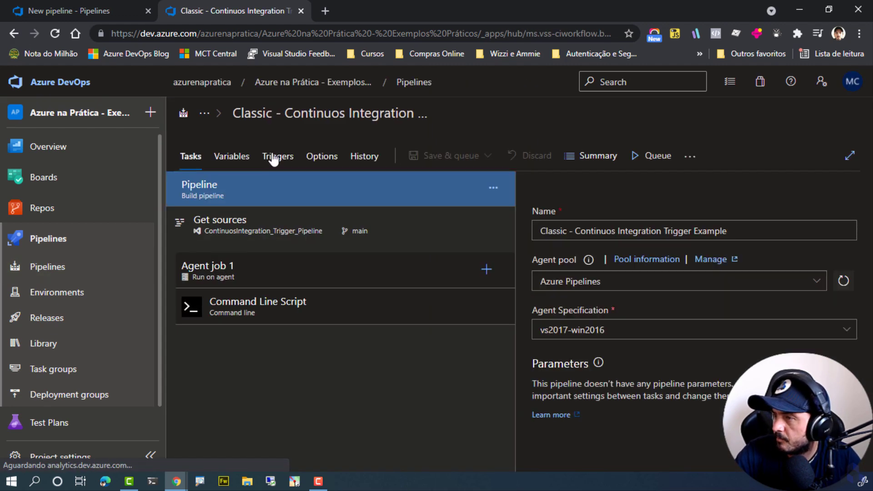
{"action": "left_click", "coordinate": [276, 156]}
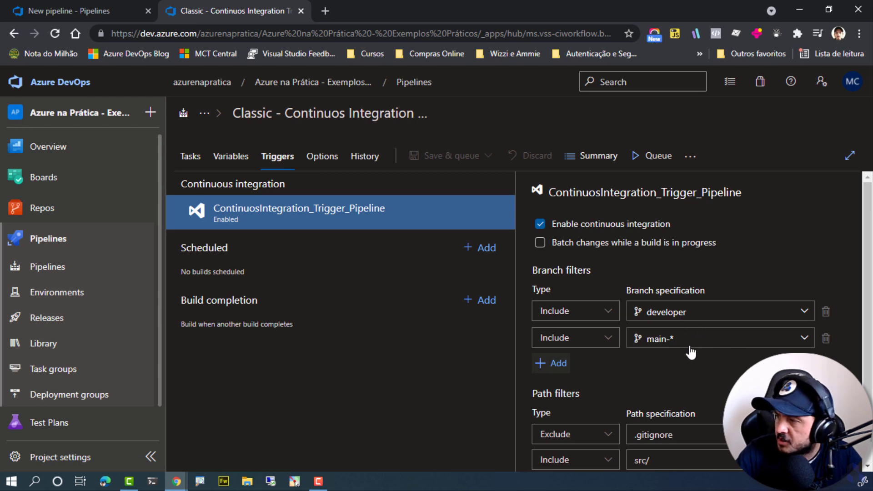
Return to the YAML editor and list developer and main-* as the included trigger branches.
{"action": "left_click", "coordinate": [78, 12]}
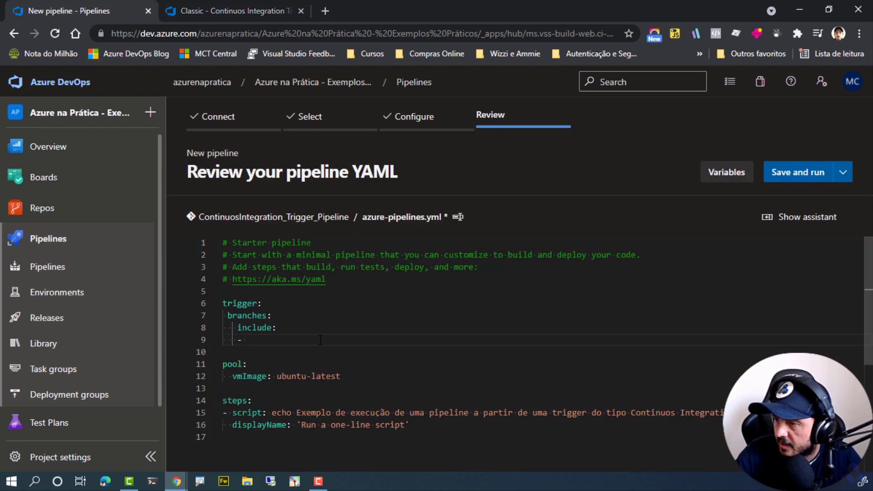
{"action": "type", "text": "developer"}
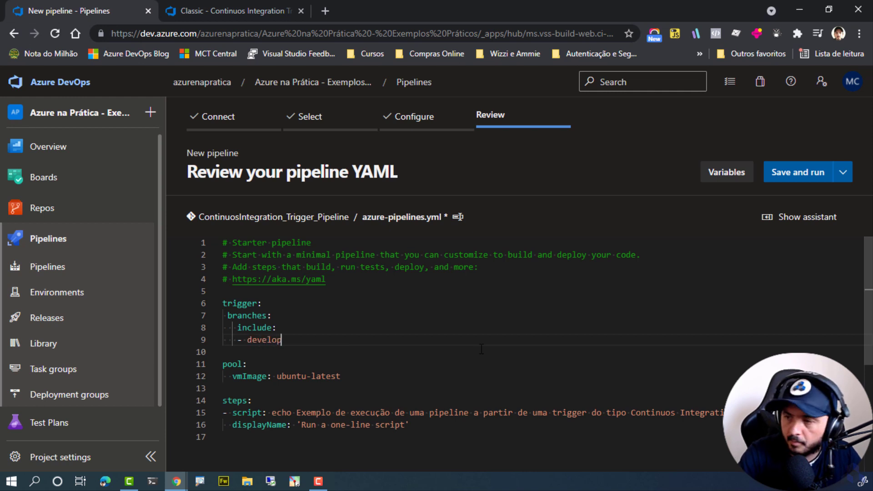
{"action": "key", "text": "Return"}
{"action": "type", "text": "- main-*"}
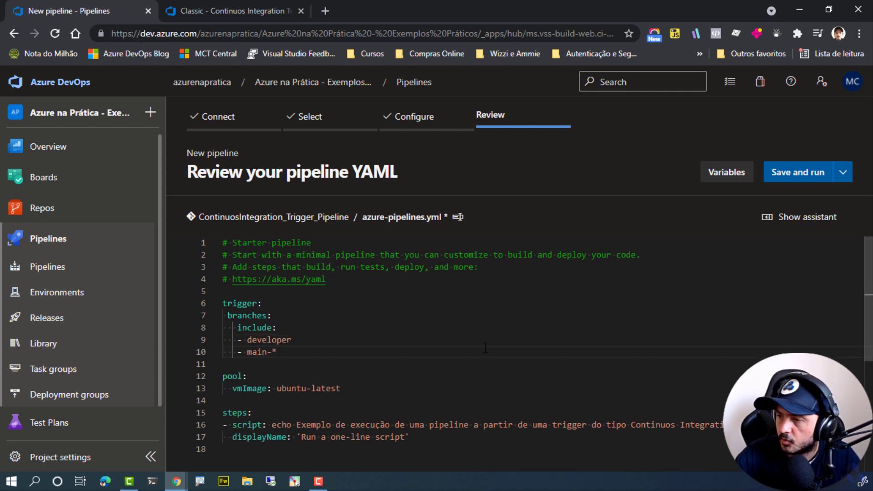
Check the classic pipeline's trigger filters, and add a paths property below the included branches in the YAML trigger section.
{"action": "left_click", "coordinate": [199, 1]}
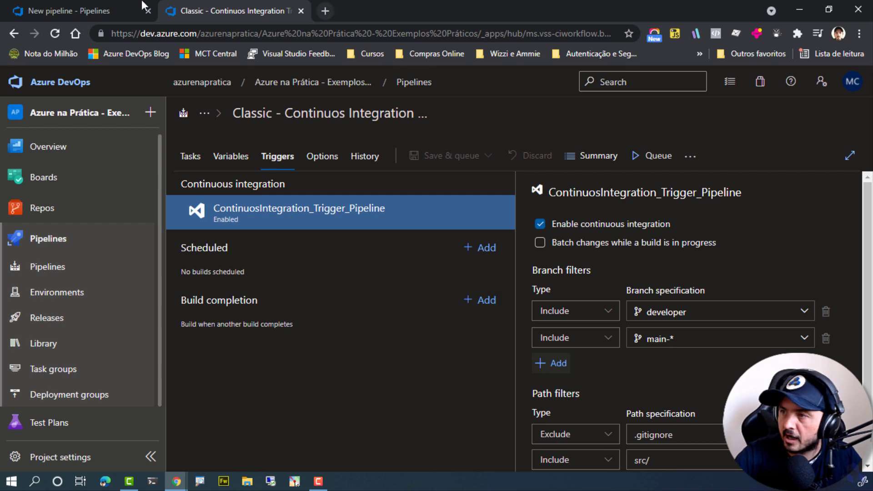
{"action": "left_click", "coordinate": [73, 11]}
{"action": "key", "text": "Return"}
{"action": "key", "text": "BackSpace"}
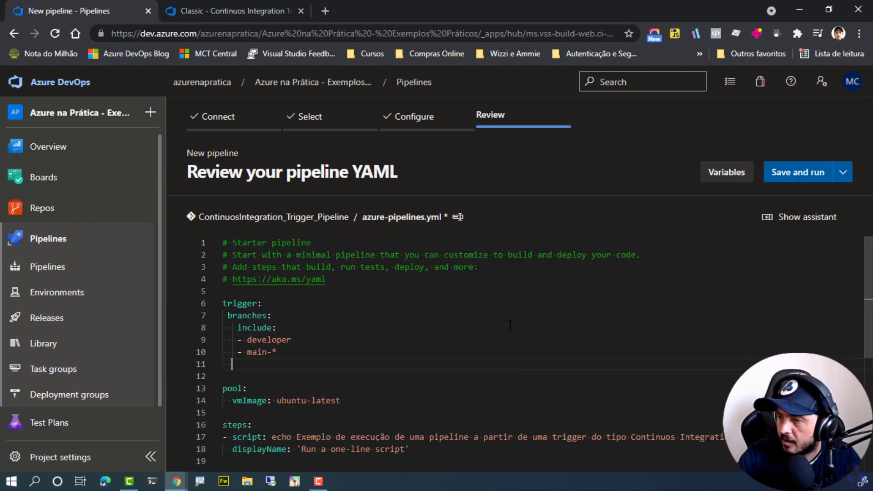
{"action": "type", "text": "pa"}
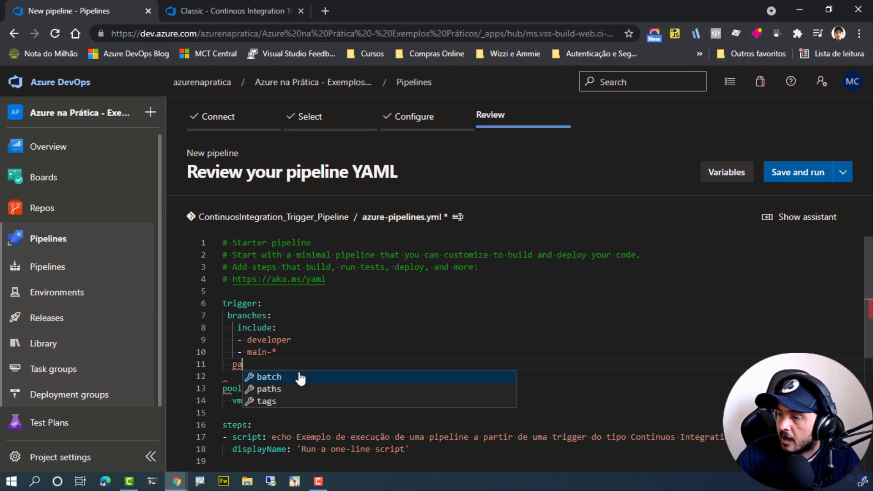
{"action": "left_click", "coordinate": [273, 390]}
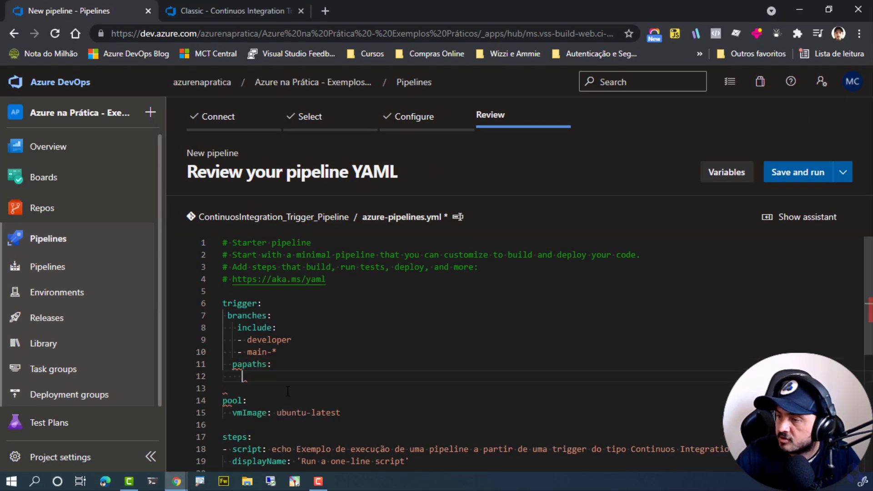
{"action": "key", "text": "Up"}
{"action": "key", "text": "BackSpace"}
{"action": "key", "text": "BackSpace"}
{"action": "key", "text": "Down"}
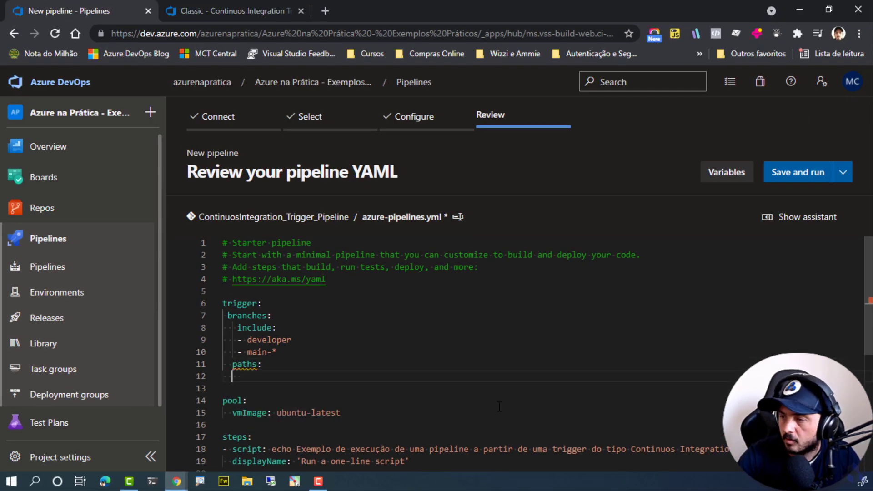
{"action": "type", "text": "inc"}
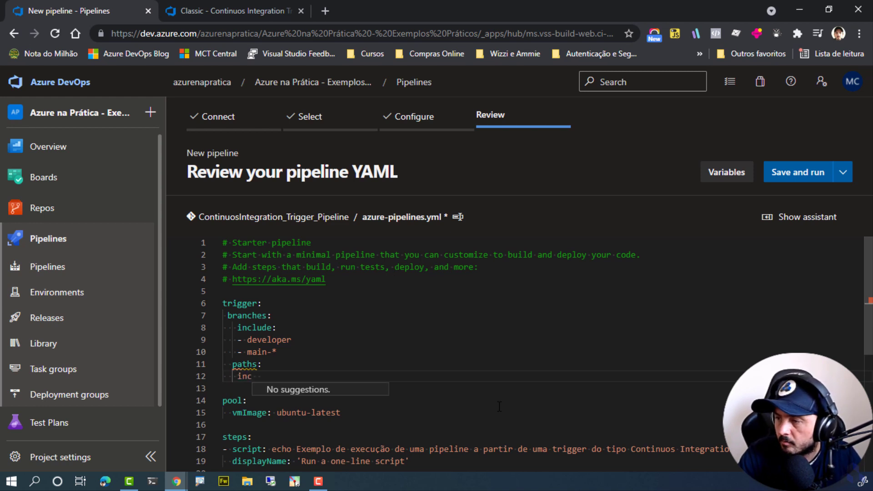
{"action": "key", "text": "BackSpace"}
{"action": "key", "text": "BackSpace"}
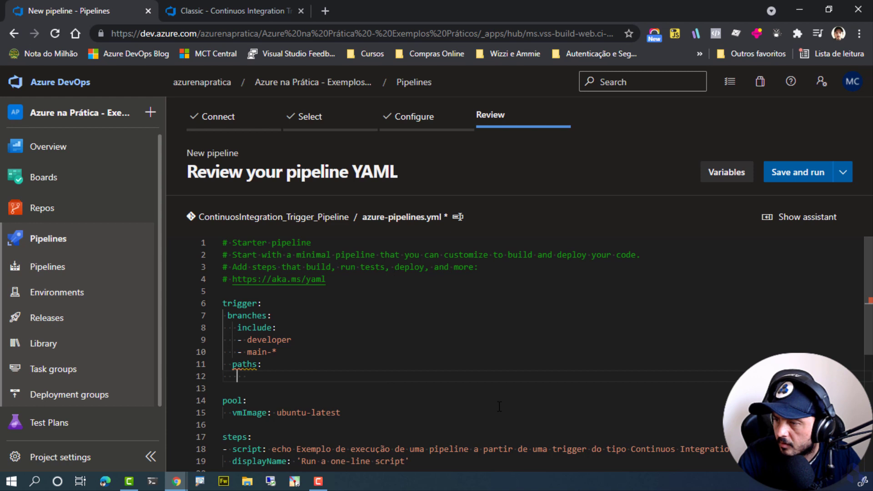
{"action": "type", "text": "in"}
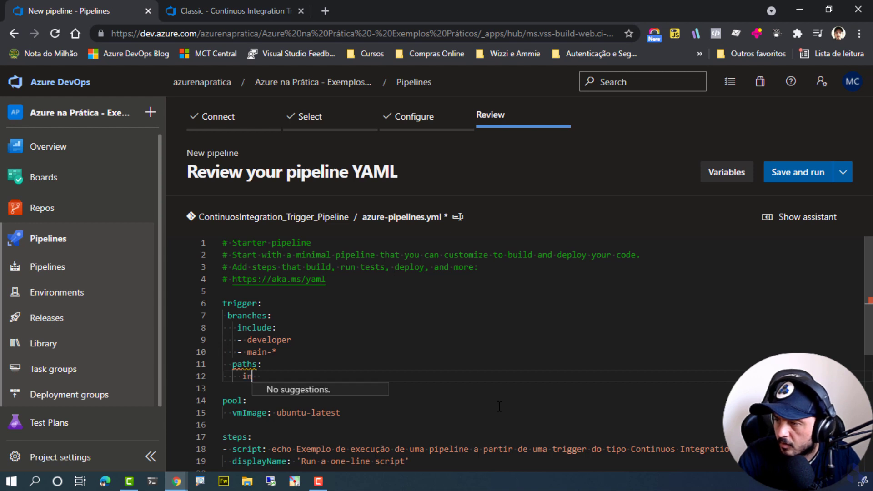
{"action": "key", "text": "BackSpace"}
{"action": "key", "text": "BackSpace"}
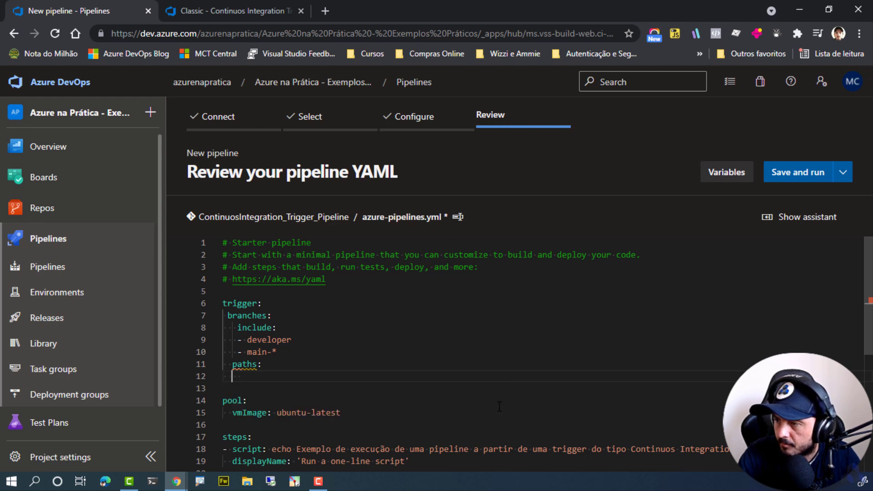
Align the paths key with branches and add an include key with an empty list item beneath it.
{"action": "key", "text": "Up"}
{"action": "key", "text": "BackSpace"}
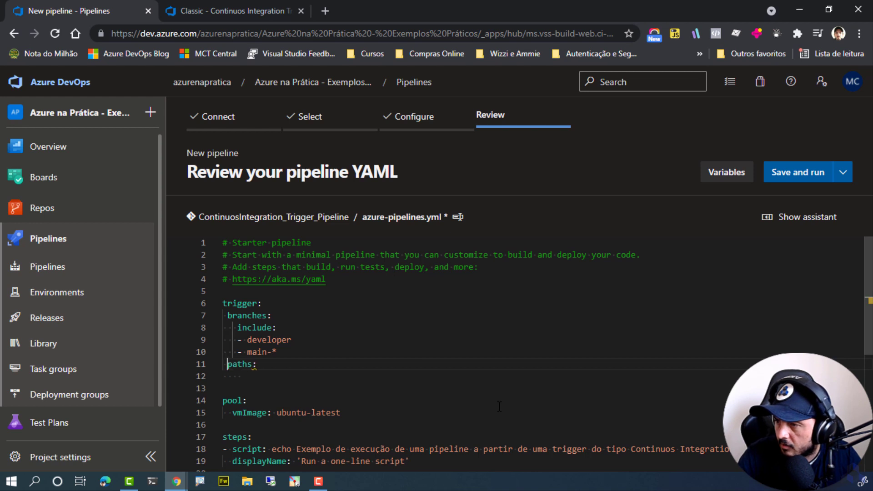
{"action": "key", "text": "Down"}
{"action": "key", "text": "Down"}
{"action": "key", "text": "Return"}
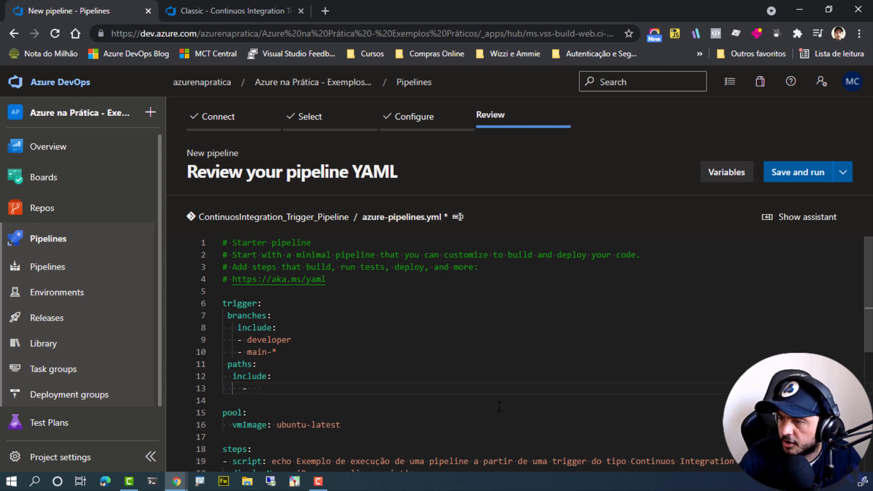
Check the classic pipeline's path filters in the other browser tab and enter src/* as the included path in the YAML.
{"action": "left_click", "coordinate": [213, 11]}
{"action": "scroll", "coordinate": [632, 387], "scroll_direction": "down", "scroll_amount": 1}
{"action": "key", "text": "ctrl+1"}
{"action": "left_click", "coordinate": [630, 430]}
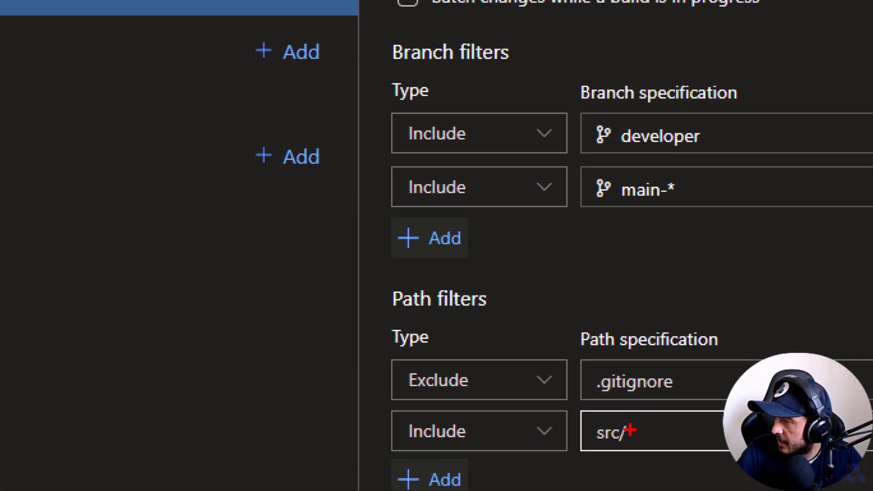
{"action": "key", "text": "Escape"}
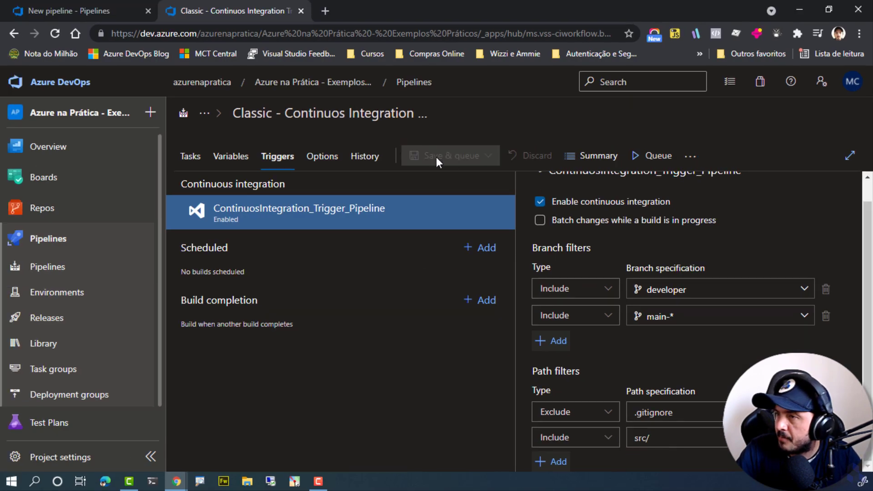
{"action": "left_click", "coordinate": [95, 5]}
{"action": "type", "text": "src/"}
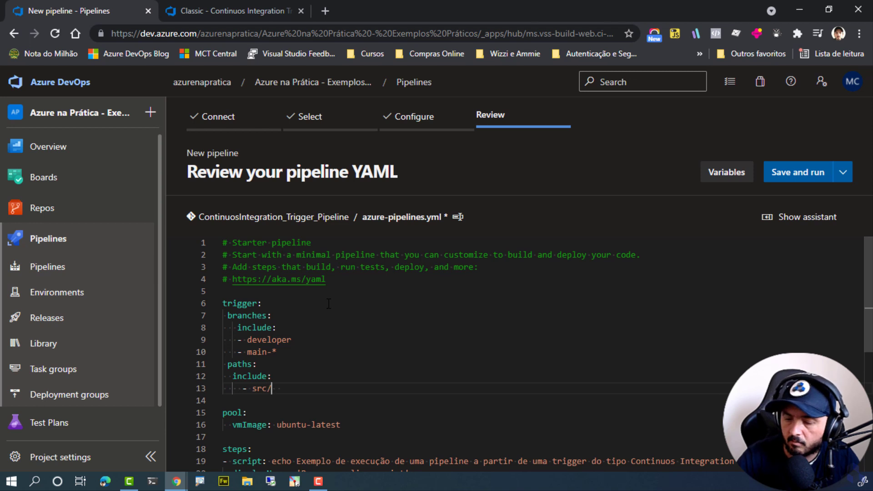
{"action": "type", "text": "*"}
Add an exclude key under paths and list .gitignore beneath it, copied from the classic pipeline's path filter.
{"action": "key", "text": "Return"}
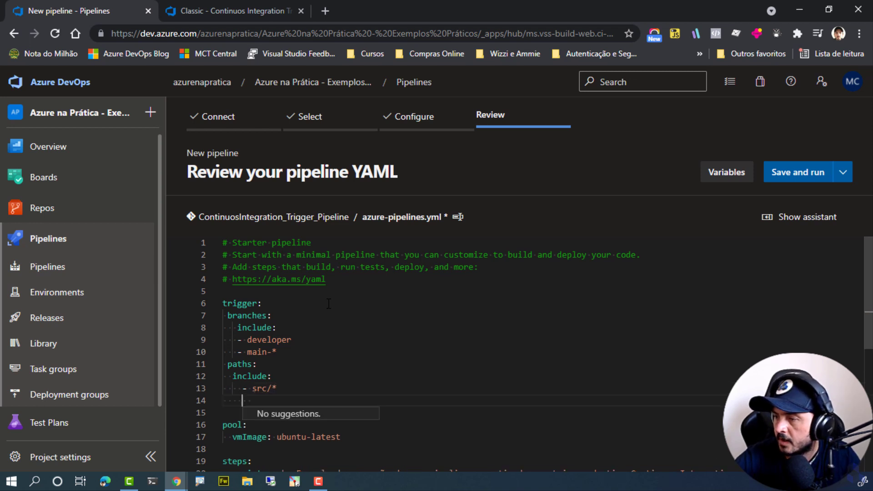
{"action": "type", "text": "exclude:     -"}
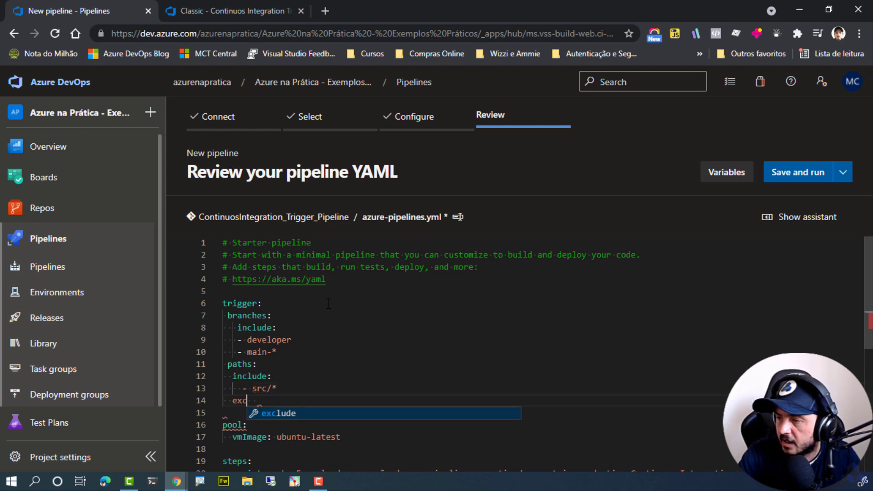
{"action": "key", "text": "Return"}
{"action": "left_click", "coordinate": [237, 11]}
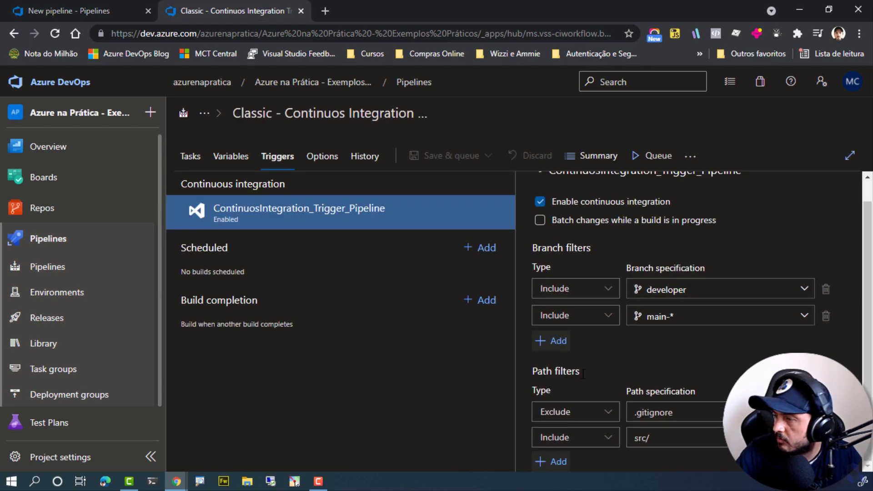
{"action": "left_click", "coordinate": [670, 412]}
{"action": "key", "text": "ctrl+c"}
{"action": "left_click", "coordinate": [91, 11]}
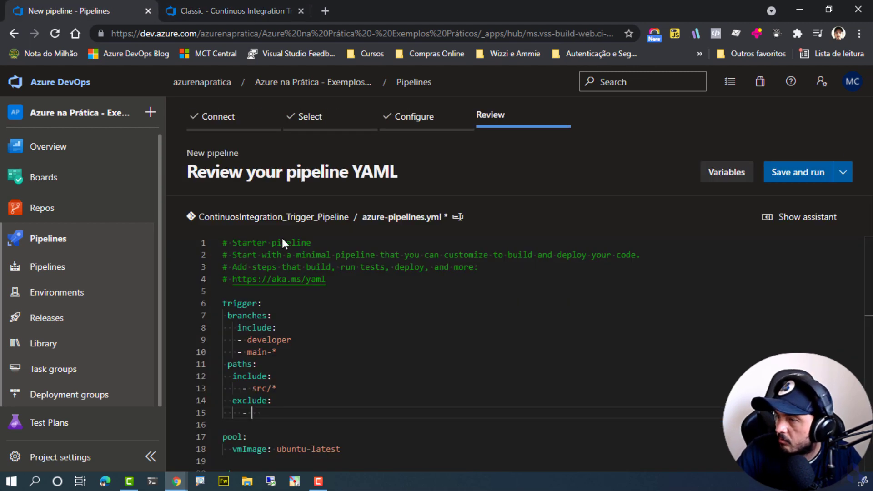
{"action": "key", "text": "ctrl+v"}
Save the YAML pipeline without running it, committing azure-pipelines.yml directly to the main branch with the default commit message.
{"action": "scroll", "coordinate": [462, 409], "scroll_direction": "down", "scroll_amount": 1}
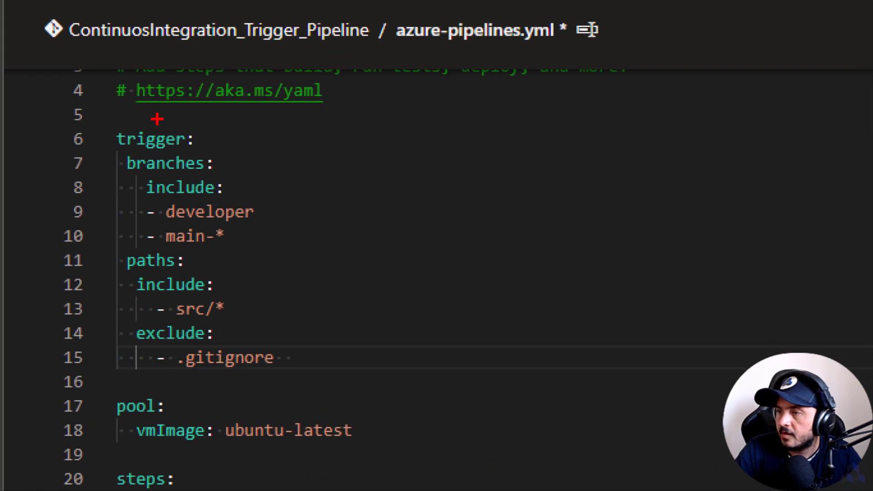
{"action": "mouse_move", "coordinate": [87, 124]}
{"action": "left_mouse_down"}
{"action": "mouse_move", "coordinate": [189, 191]}
{"action": "mouse_move", "coordinate": [355, 374]}
{"action": "left_mouse_up"}
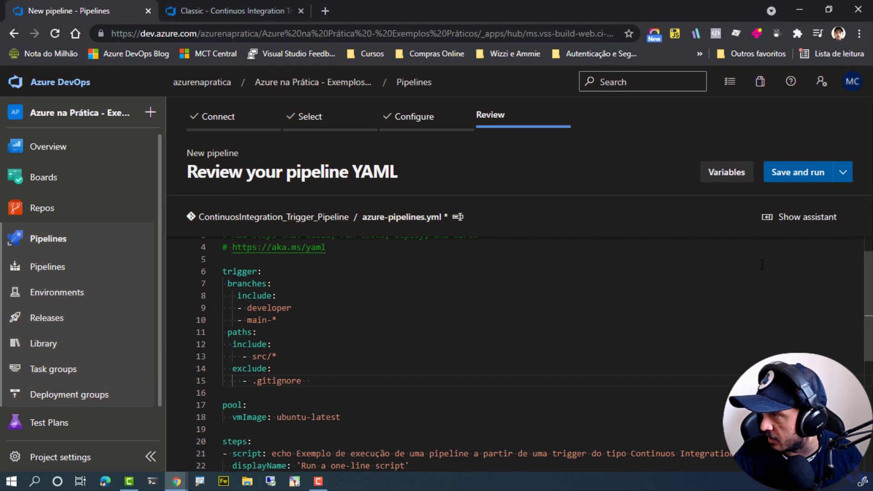
{"action": "left_click", "coordinate": [842, 172]}
{"action": "left_click", "coordinate": [808, 195]}
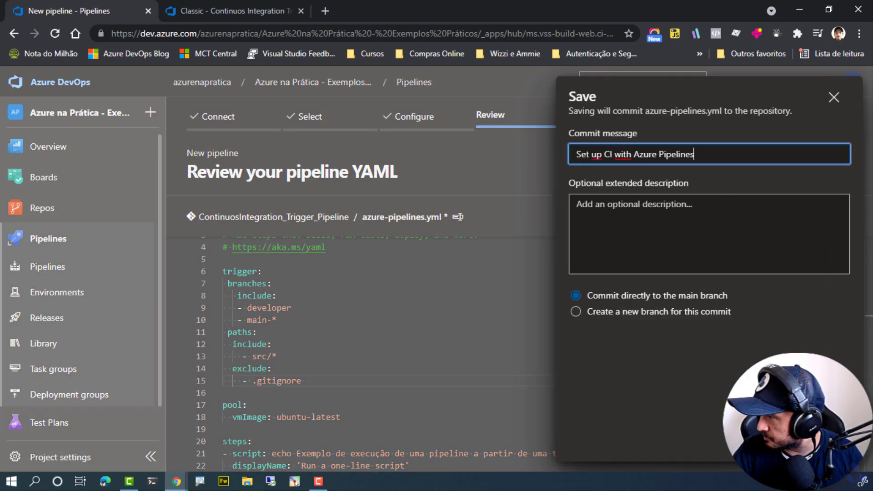
{"action": "left_click", "coordinate": [833, 442]}
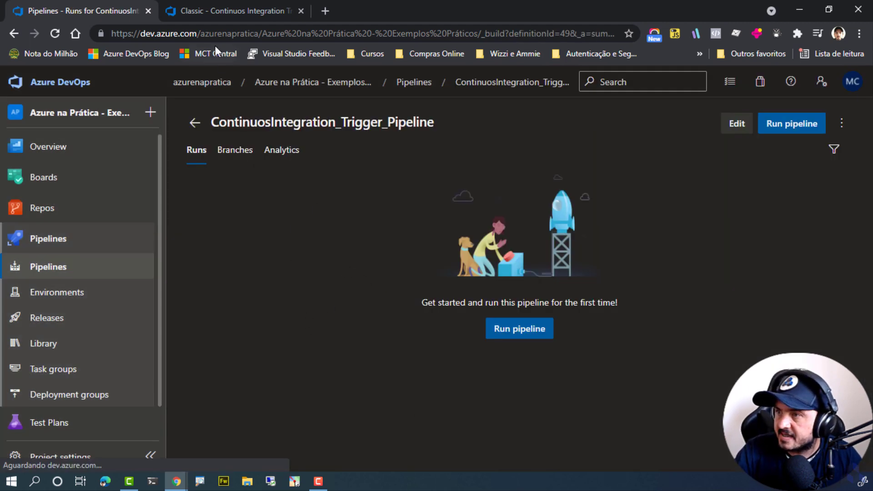
Open the project's pipelines list in a new browser tab and return to the ContinuosIntegration_Trigger_Pipeline runs page.
{"action": "middle_click", "coordinate": [62, 275]}
{"action": "left_click", "coordinate": [348, 11]}
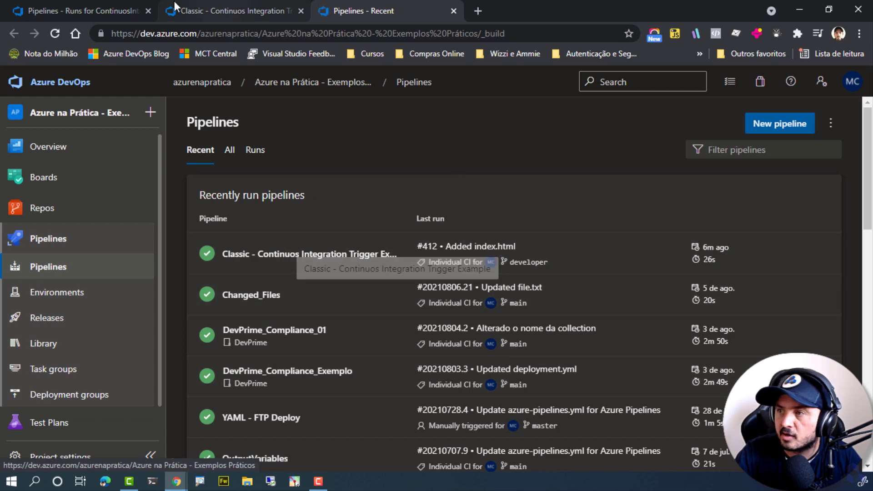
{"action": "left_click", "coordinate": [137, 11]}
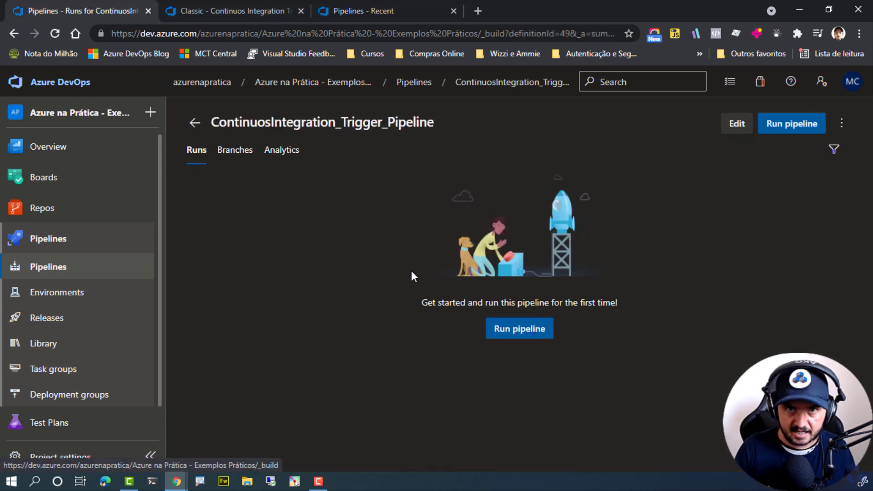
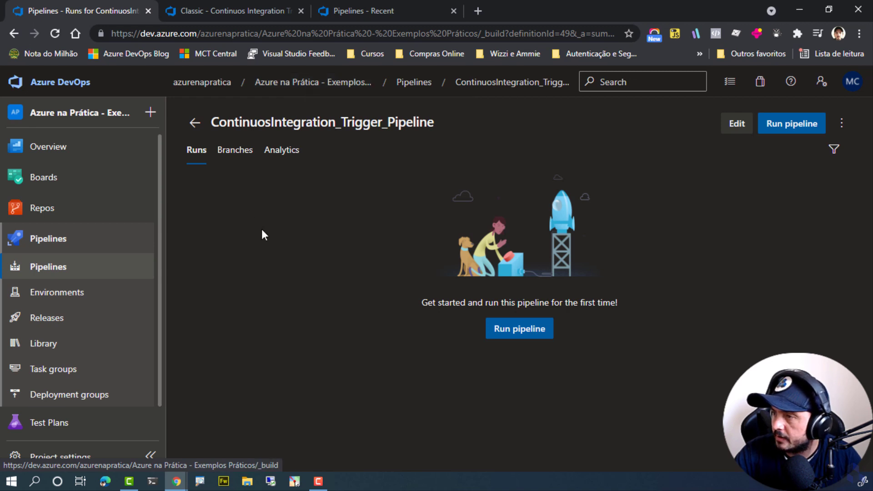
Open azure-pipelines.yml from the main branch of the ContinuosIntegration_Trigger_Pipeline repository, using the browser tab with the pipelines list.
{"action": "left_click", "coordinate": [231, 1]}
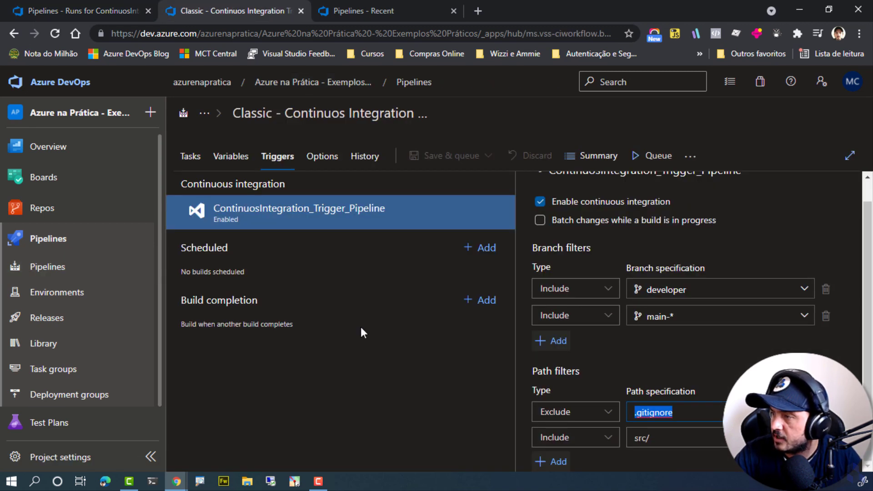
{"action": "left_click", "coordinate": [357, 3]}
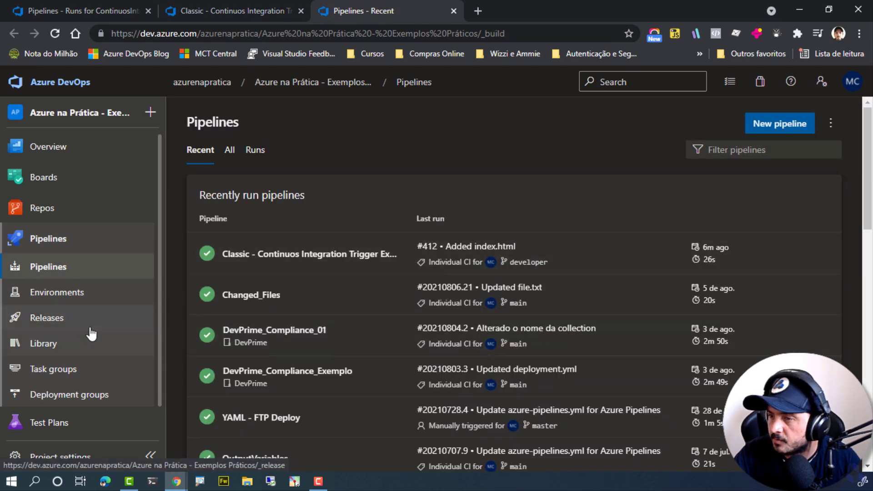
{"action": "left_click", "coordinate": [58, 211]}
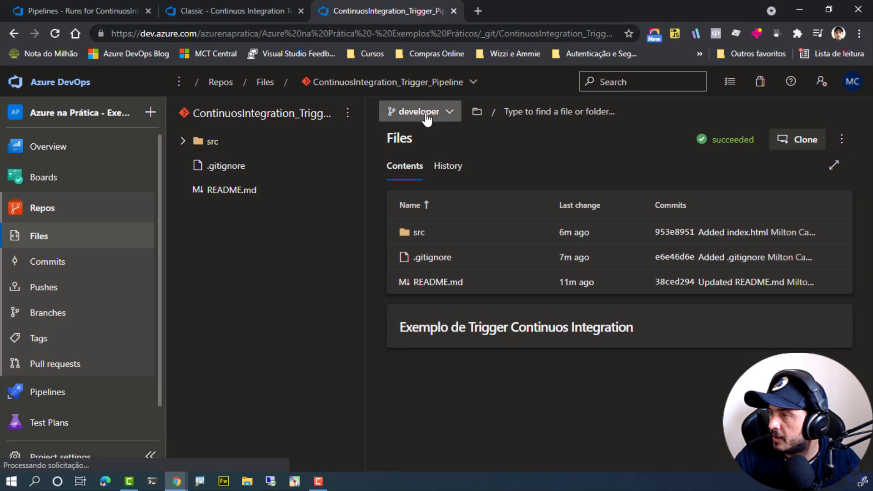
{"action": "left_click", "coordinate": [427, 117]}
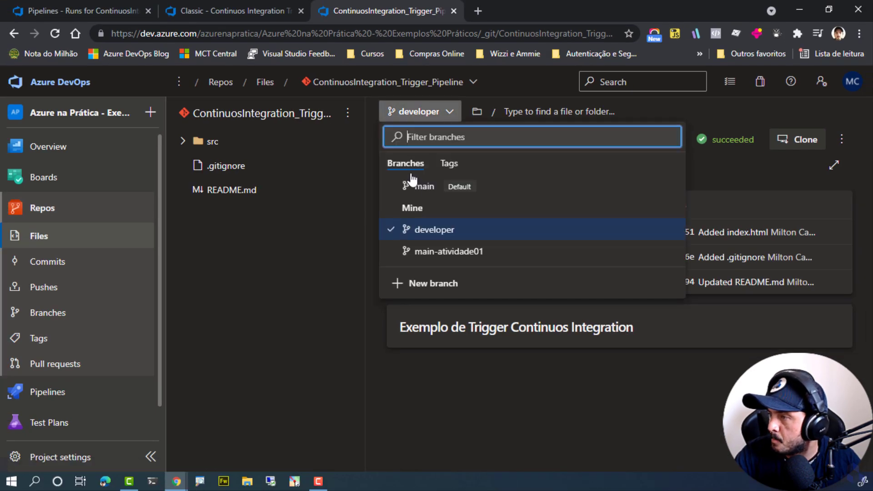
{"action": "left_click", "coordinate": [416, 182]}
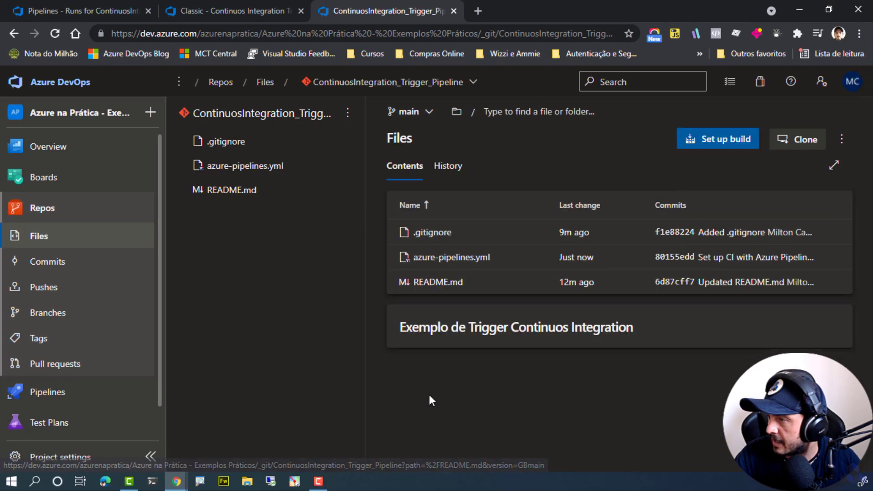
{"action": "left_click", "coordinate": [473, 258]}
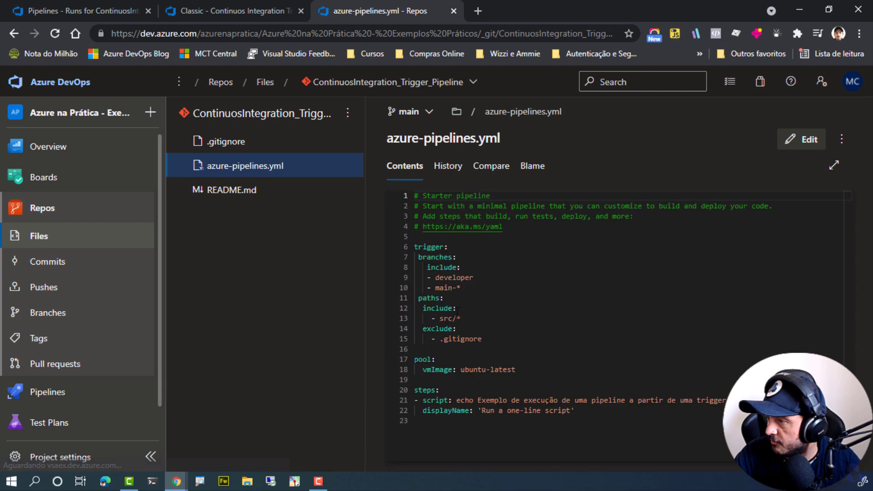
Add main to the included trigger branches in azure-pipelines.yml and commit the edit to the main branch.
{"action": "left_click", "coordinate": [804, 139]}
{"action": "left_click", "coordinate": [504, 292]}
{"action": "key", "text": "Return"}
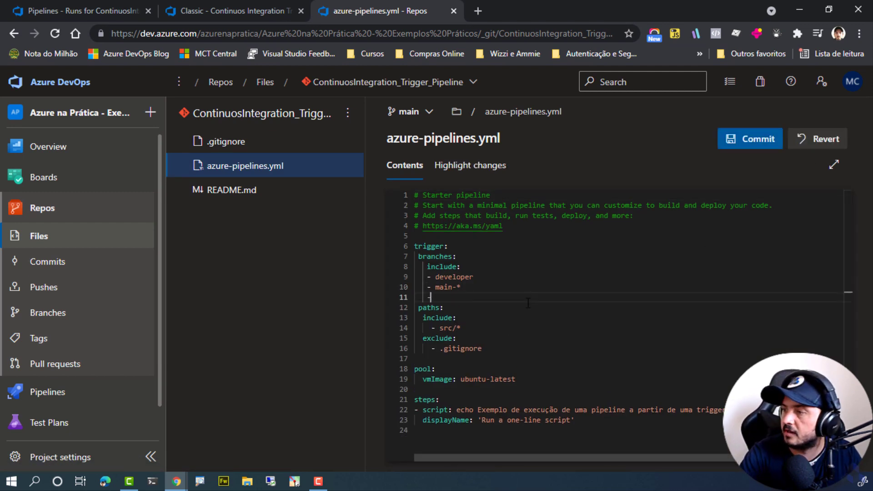
{"action": "left_click", "coordinate": [731, 145]}
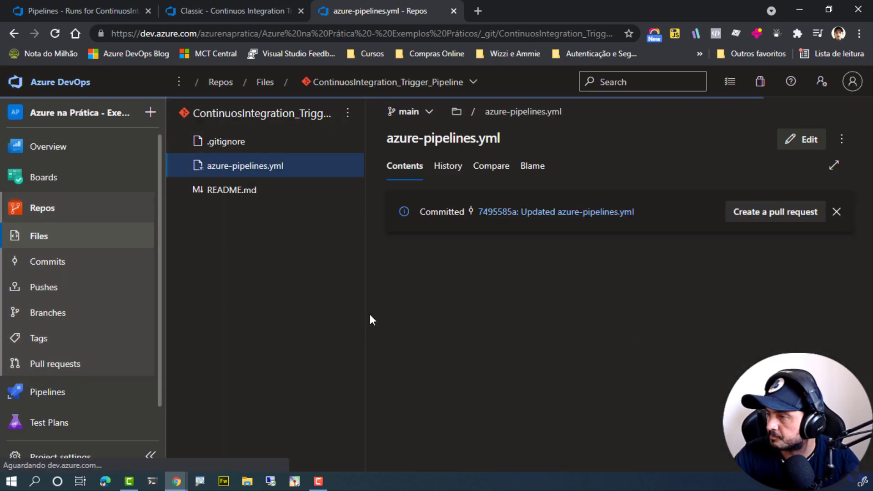
Check the run history of Classic - Continuos Integration Trigger Example from the recently run pipelines.
{"action": "left_click", "coordinate": [78, 393]}
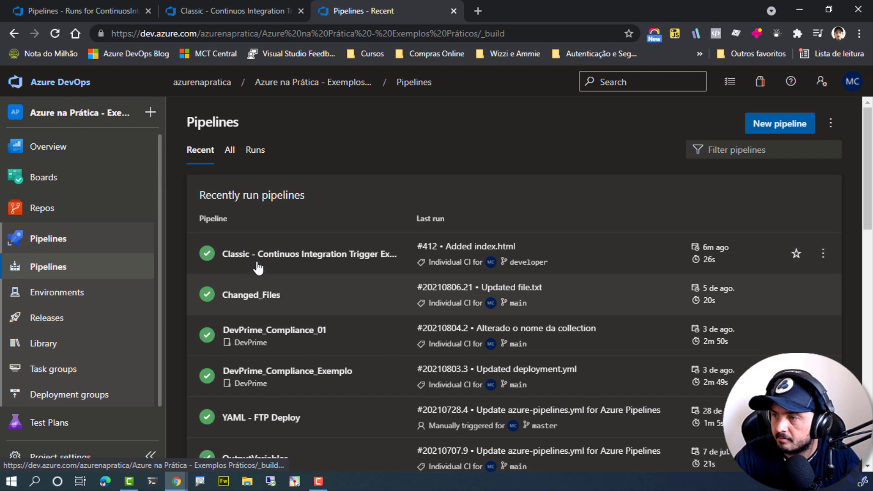
{"action": "left_click", "coordinate": [259, 260]}
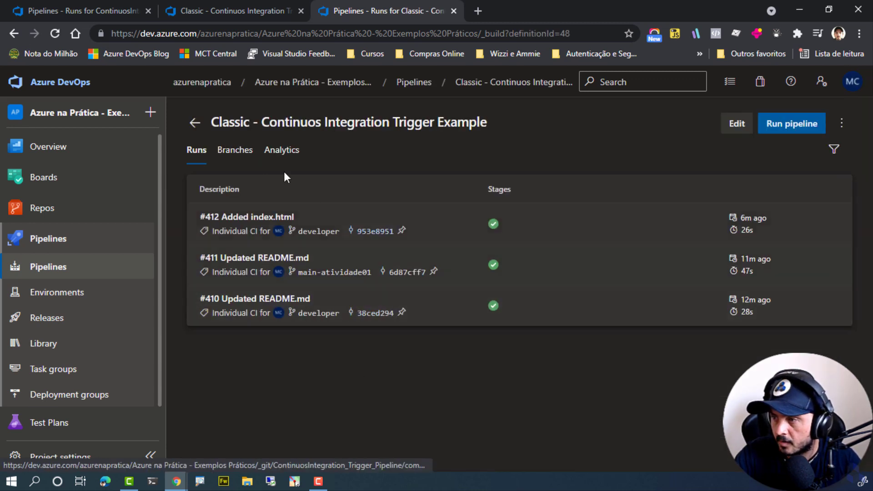
{"action": "left_click", "coordinate": [195, 124]}
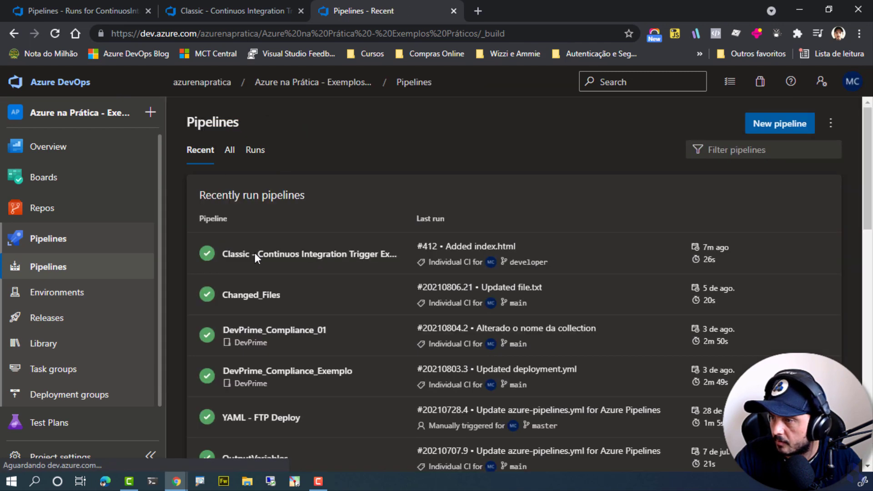
{"action": "left_click", "coordinate": [346, 254]}
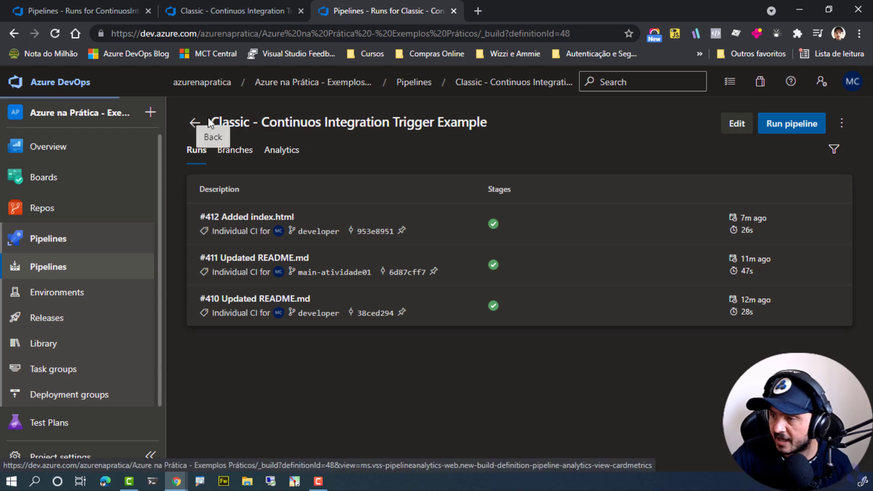
Find ContinuosIntegration_Trigger_Pipeline among all pipelines, check the trigger section of its YAML, and return to its runs page.
{"action": "left_click", "coordinate": [195, 123]}
{"action": "scroll", "coordinate": [241, 289], "scroll_direction": "down", "scroll_amount": 3}
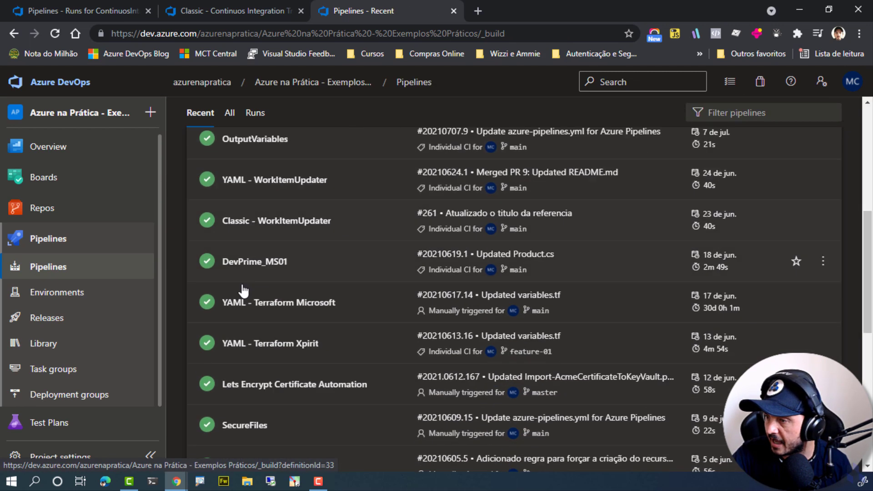
{"action": "scroll", "coordinate": [253, 293], "scroll_direction": "up", "scroll_amount": 6}
{"action": "left_click", "coordinate": [237, 156]}
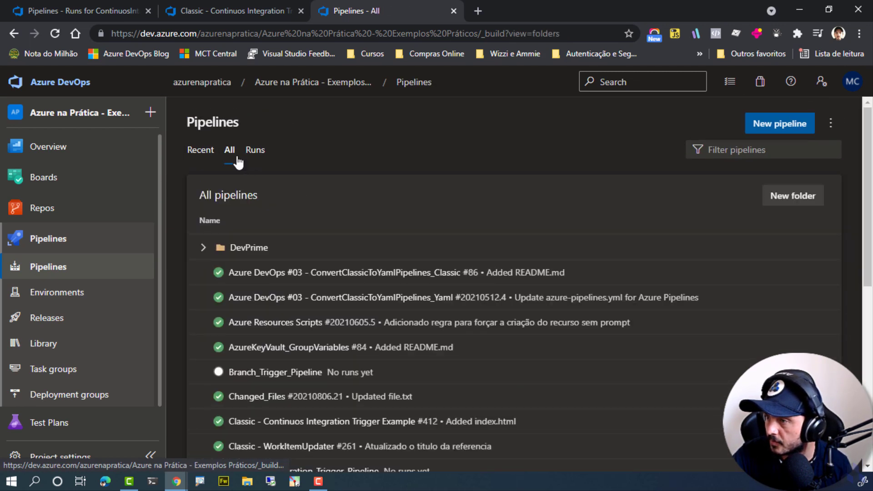
{"action": "scroll", "coordinate": [293, 215], "scroll_direction": "down", "scroll_amount": 3}
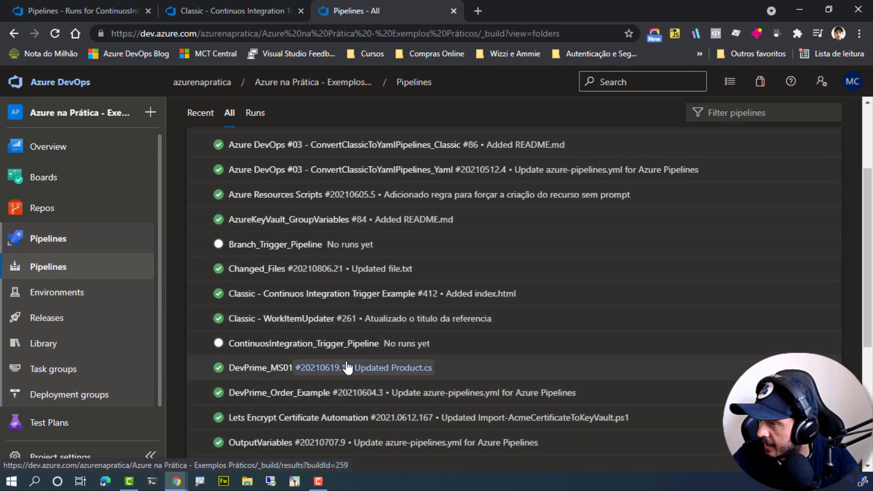
{"action": "left_click", "coordinate": [278, 347]}
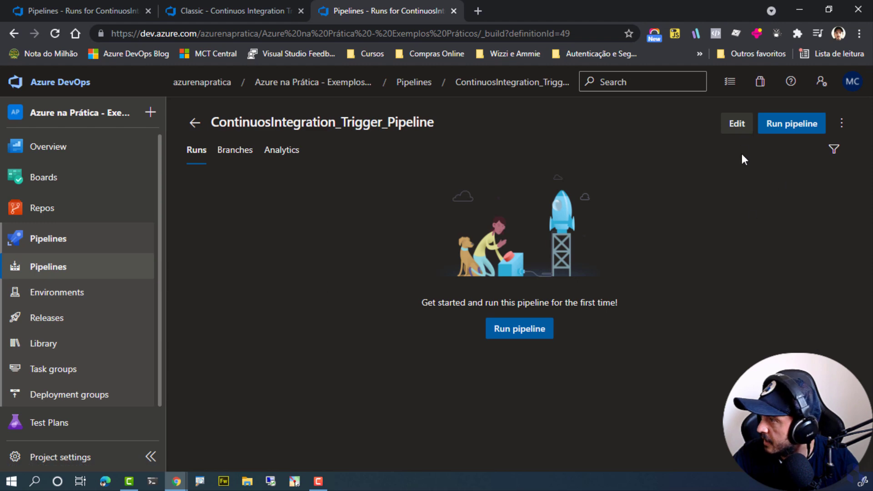
{"action": "left_click", "coordinate": [735, 123]}
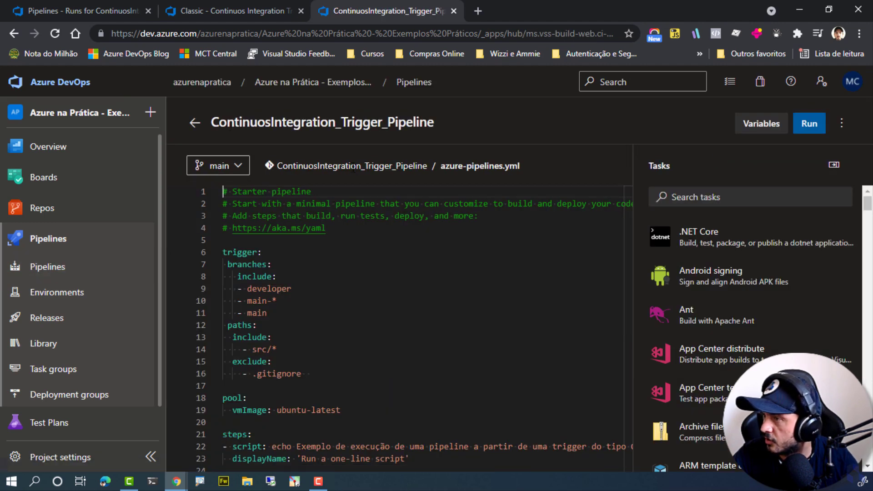
{"action": "left_click", "coordinate": [196, 123]}
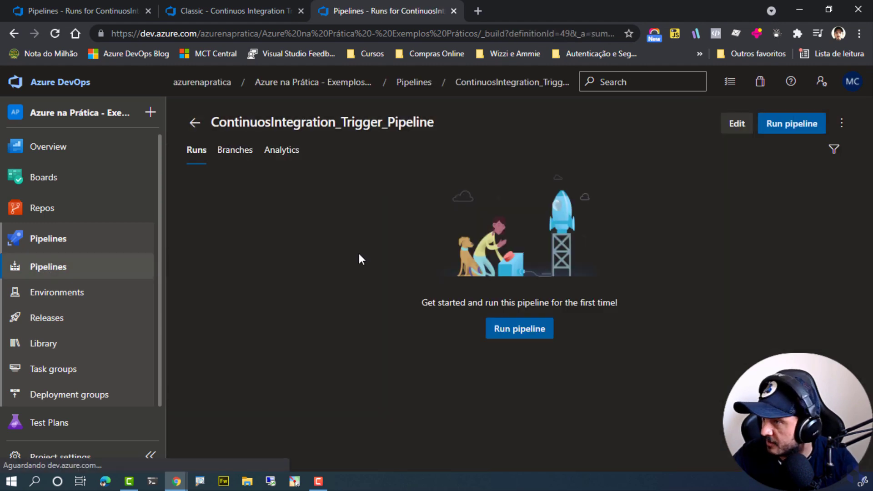
Start renaming the YAML pipeline and replace its name with the one copied from the classic pipeline, Classic - Continuos Integration Trigger Example.
{"action": "left_click", "coordinate": [842, 124]}
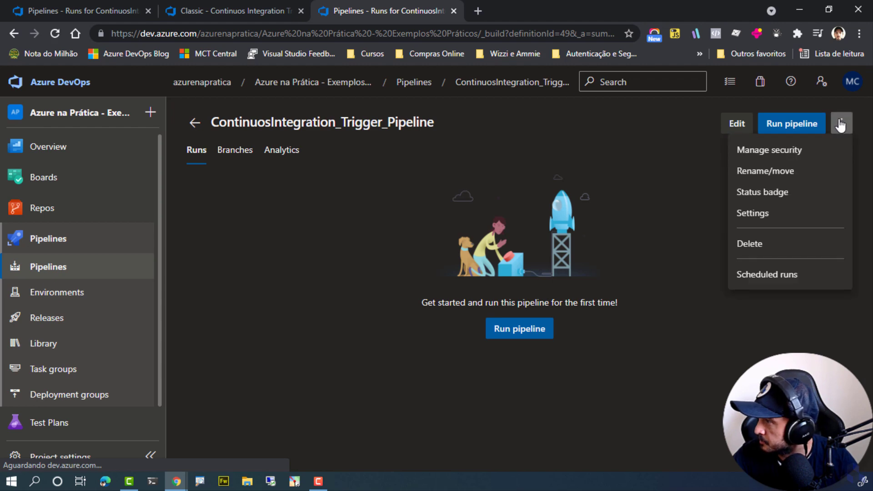
{"action": "left_click", "coordinate": [800, 181]}
{"action": "left_click", "coordinate": [421, 252]}
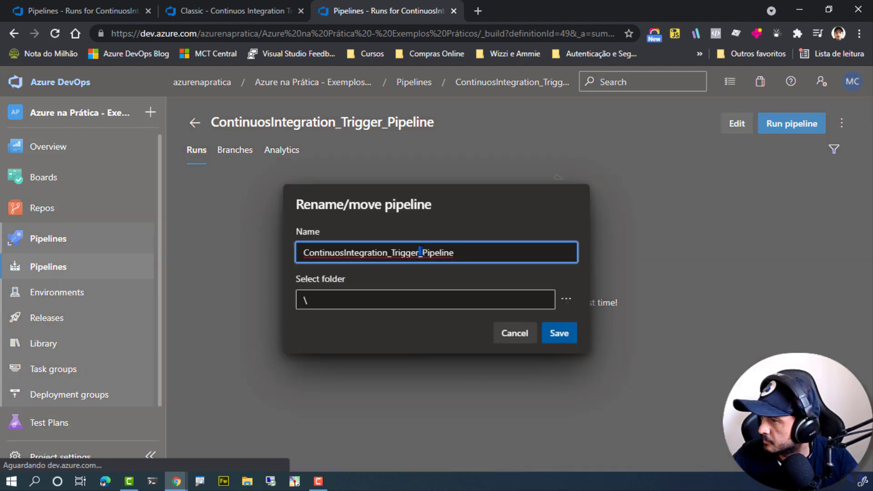
{"action": "key", "text": "ctrl+a"}
{"action": "type", "text": ".gitignore"}
{"action": "key", "text": "ctrl+z"}
{"action": "left_click", "coordinate": [282, 13]}
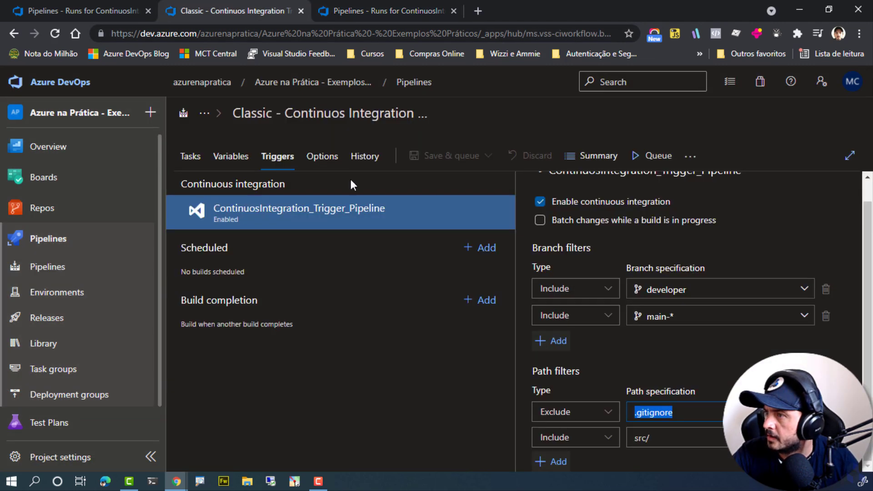
{"action": "left_click", "coordinate": [336, 119]}
{"action": "key", "text": "ctrl+c"}
{"action": "left_click", "coordinate": [375, 8]}
{"action": "key", "text": "ctrl+v"}
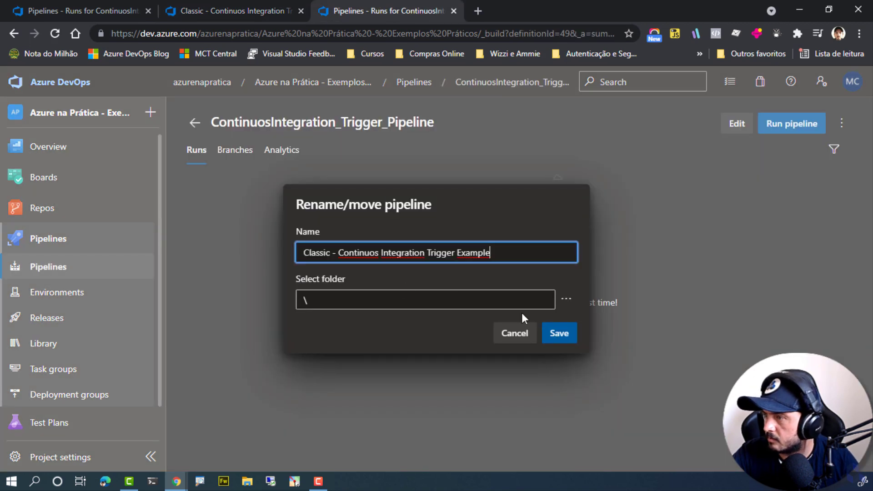
Replace the word Classic with YAML in the new pipeline name and save the rename.
{"action": "key", "text": "Home"}
{"action": "key", "text": "ctrl+shift+Right"}
{"action": "type", "text": "YAML"}
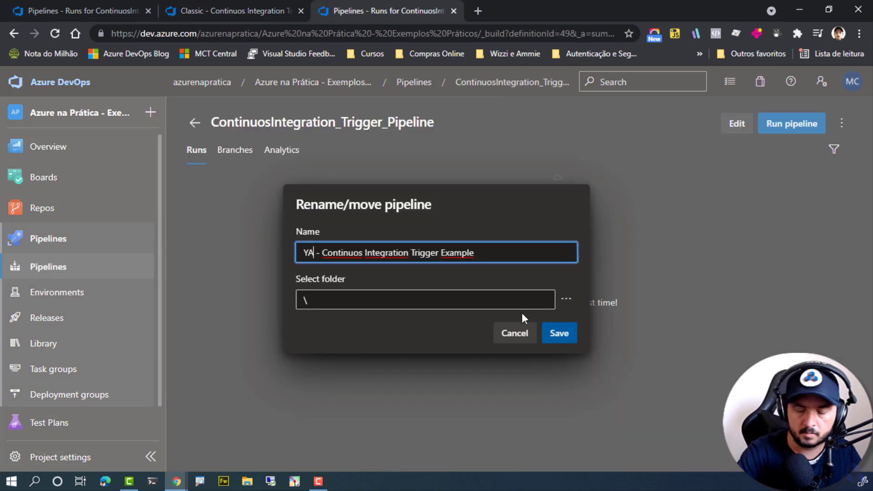
{"action": "left_click", "coordinate": [552, 335]}
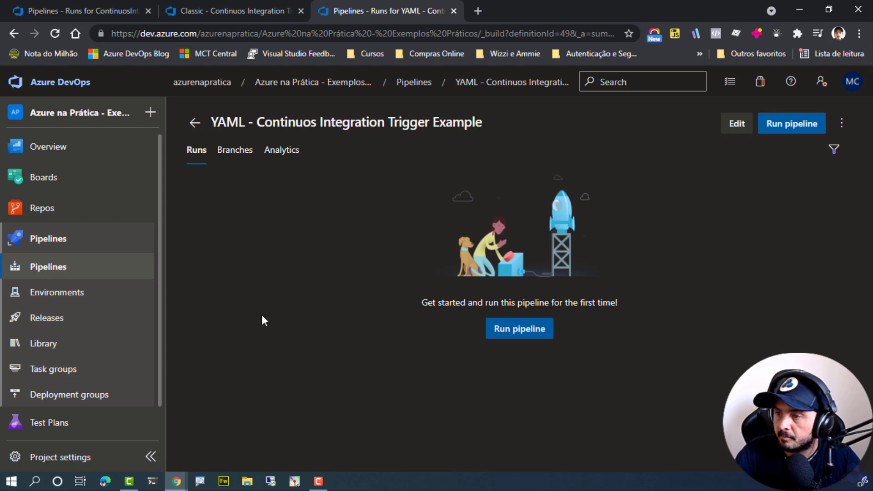
Open README.md from the main branch of the repository in the browser tab that holds the classic pipeline.
{"action": "left_click", "coordinate": [266, 13]}
{"action": "left_click", "coordinate": [90, 9]}
{"action": "left_click", "coordinate": [205, 9]}
{"action": "left_click", "coordinate": [88, 209]}
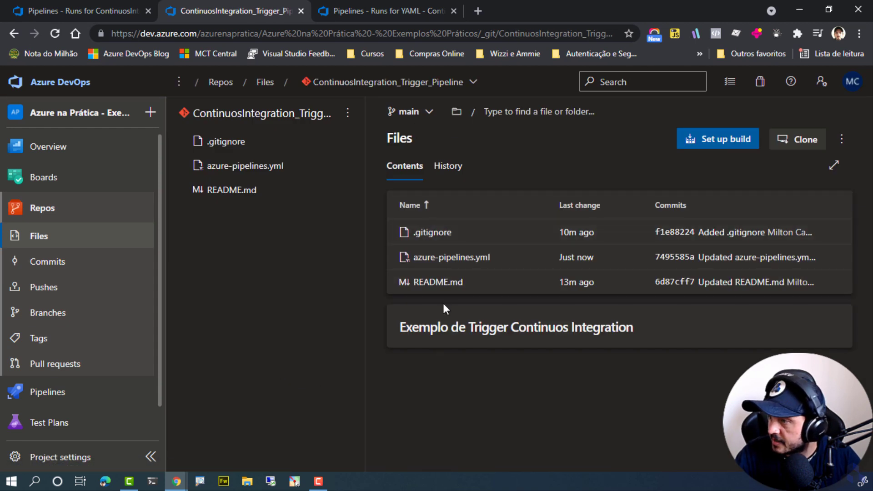
{"action": "left_click", "coordinate": [443, 287]}
{"action": "left_click", "coordinate": [623, 231]}
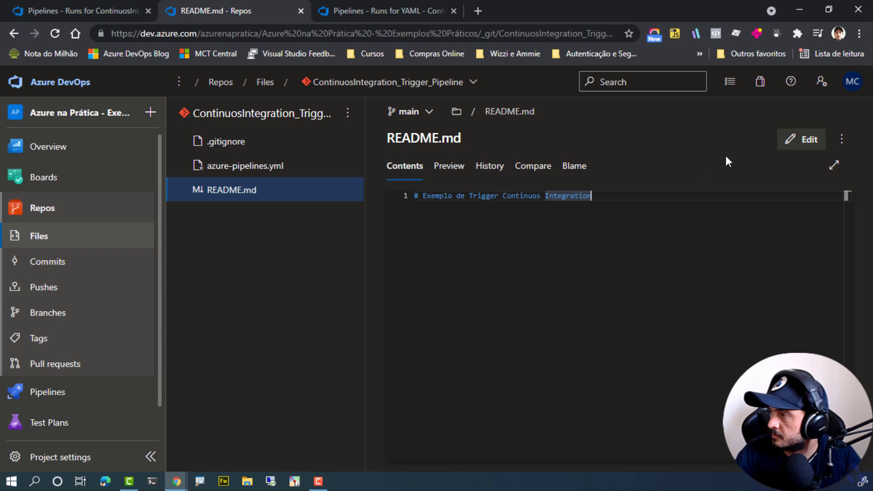
Add a second heading line beginning "# Exemplo de" to README.md and commit the change to the main branch.
{"action": "left_click", "coordinate": [801, 139]}
{"action": "key", "text": "Return"}
{"action": "type", "text": "#"}
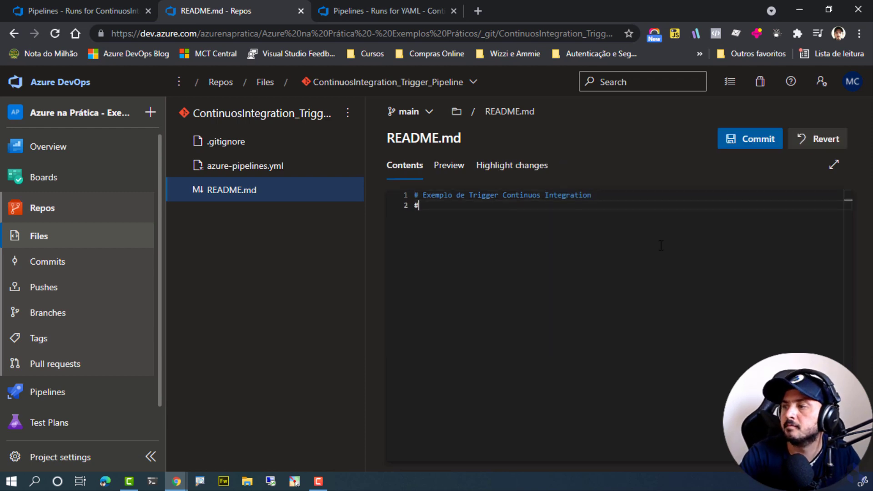
{"action": "type", "text": " Exemplo"}
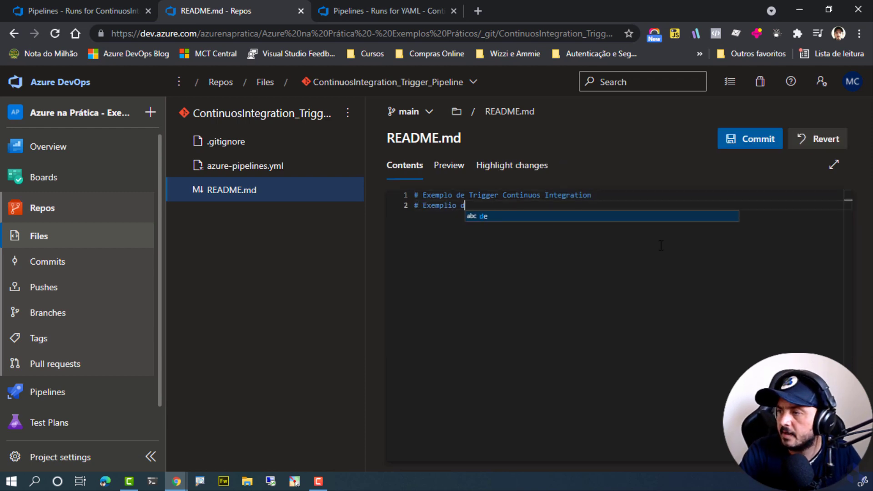
{"action": "type", "text": " de mund"}
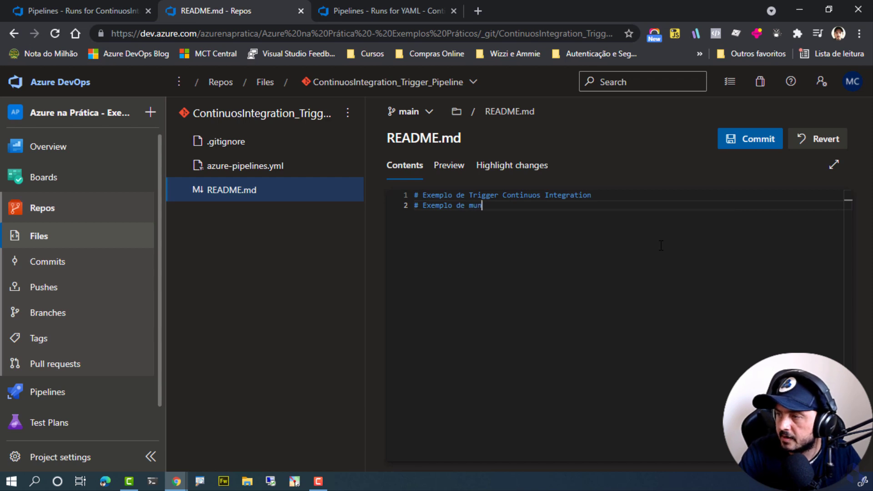
{"action": "left_click", "coordinate": [757, 142]}
{"action": "left_click", "coordinate": [834, 452]}
Check the recent and complete pipeline lists for a run of the YAML pipeline triggered by the README.md commit.
{"action": "left_click", "coordinate": [358, 17]}
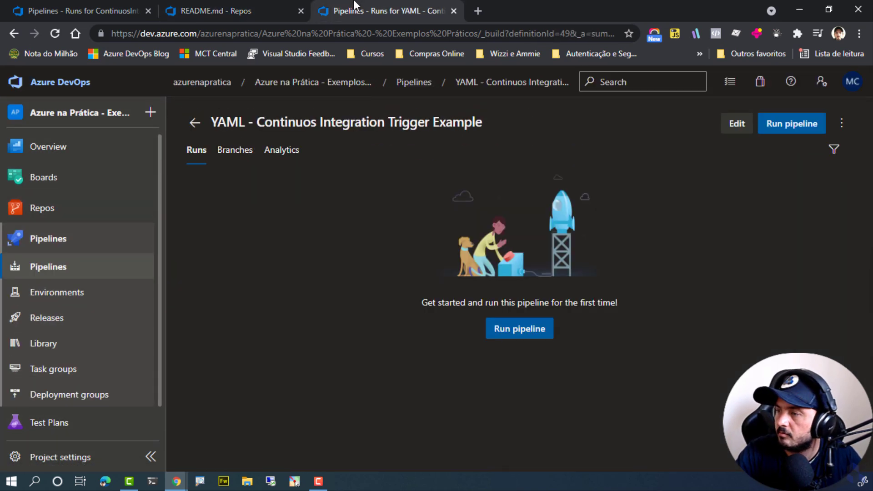
{"action": "left_click", "coordinate": [194, 122]}
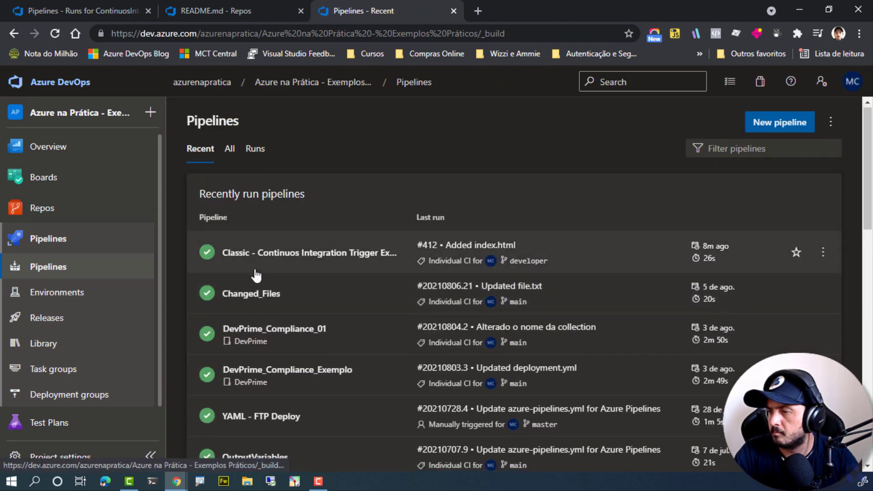
{"action": "scroll", "coordinate": [254, 273], "scroll_direction": "down", "scroll_amount": 8}
{"action": "scroll", "coordinate": [316, 341], "scroll_direction": "down", "scroll_amount": 3}
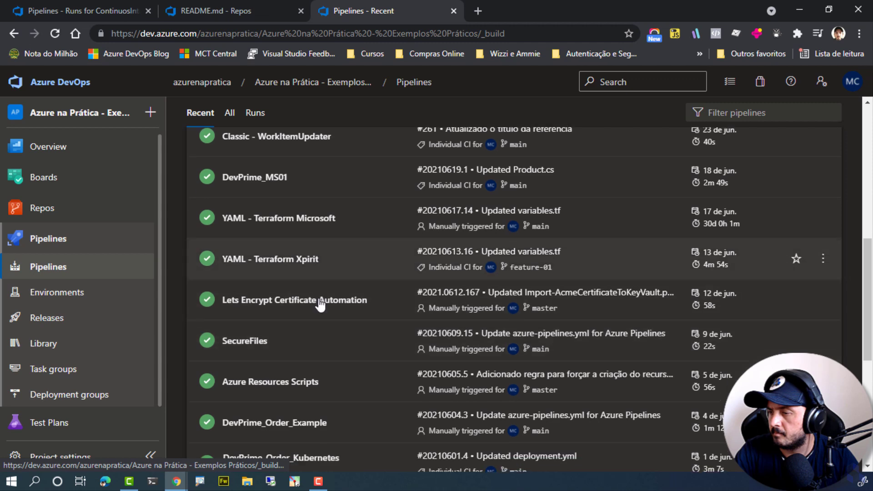
{"action": "left_click", "coordinate": [232, 113]}
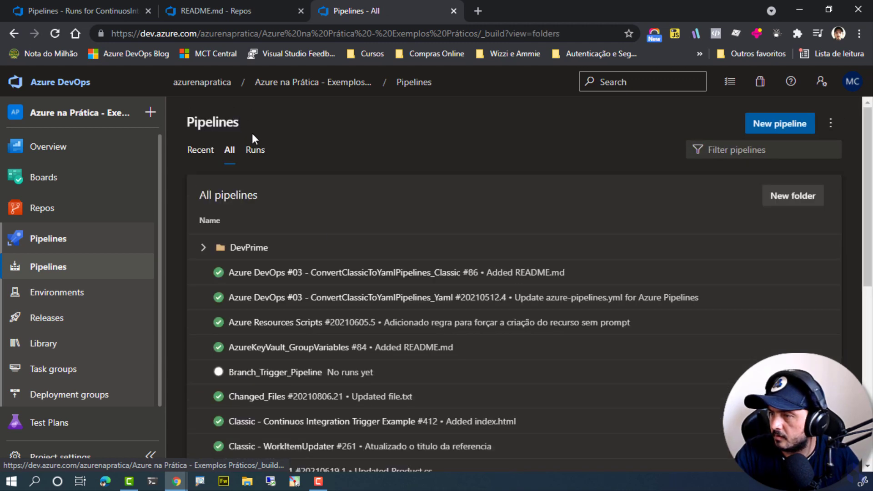
{"action": "scroll", "coordinate": [320, 228], "scroll_direction": "down", "scroll_amount": 4}
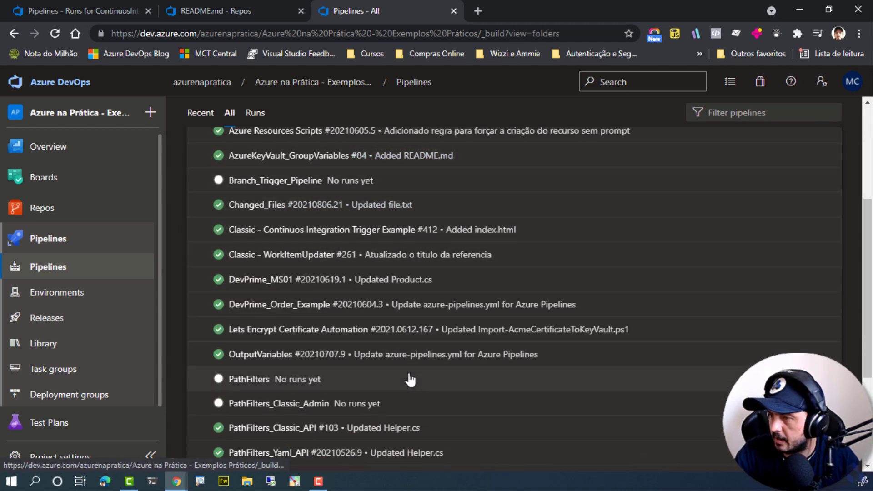
{"action": "scroll", "coordinate": [332, 328], "scroll_direction": "up", "scroll_amount": 2}
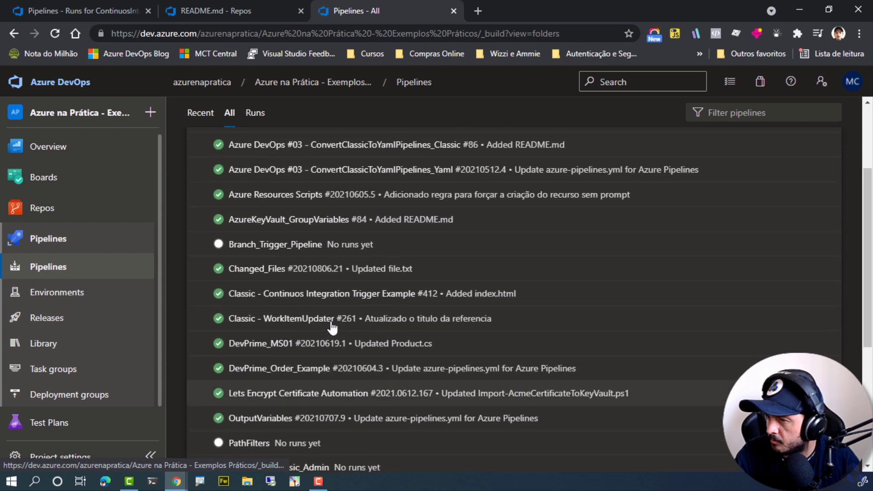
{"action": "scroll", "coordinate": [333, 328], "scroll_direction": "up", "scroll_amount": 3}
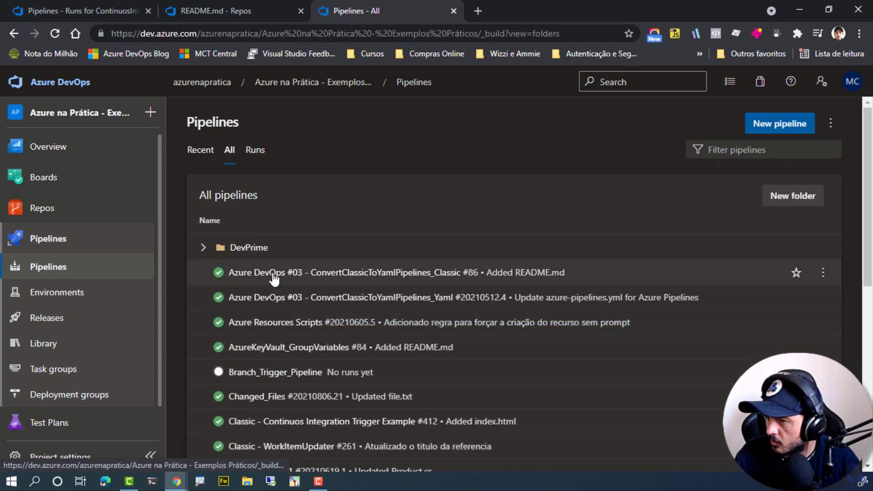
Search the complete pipeline list for "Yaml" and open the YAML - Continuos Integration Trigger Example pipeline.
{"action": "scroll", "coordinate": [274, 278], "scroll_direction": "down", "scroll_amount": 2}
{"action": "key", "text": "ctrl+f"}
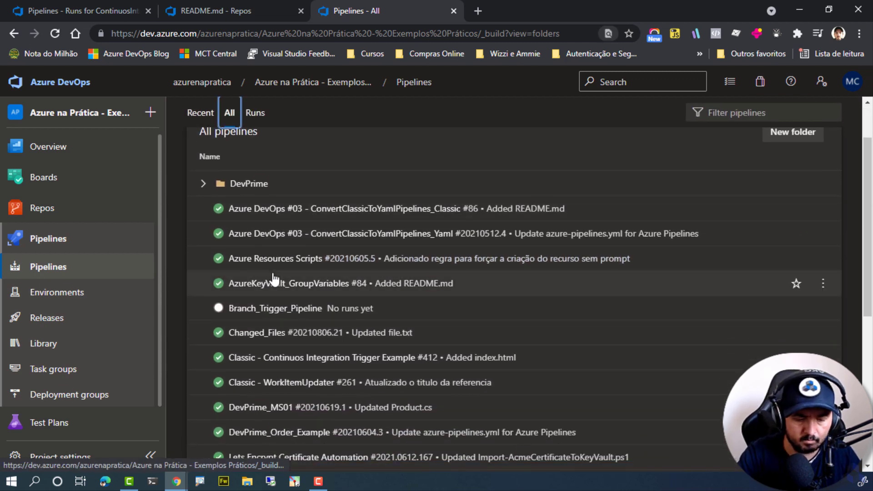
{"action": "type", "text": "Yaml"}
{"action": "key", "text": "Return"}
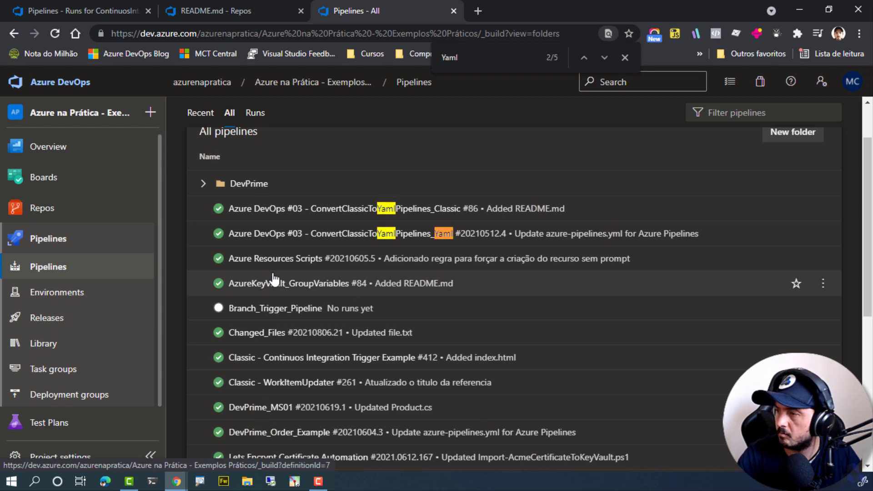
{"action": "key", "text": "Return"}
{"action": "key", "text": "Return"}
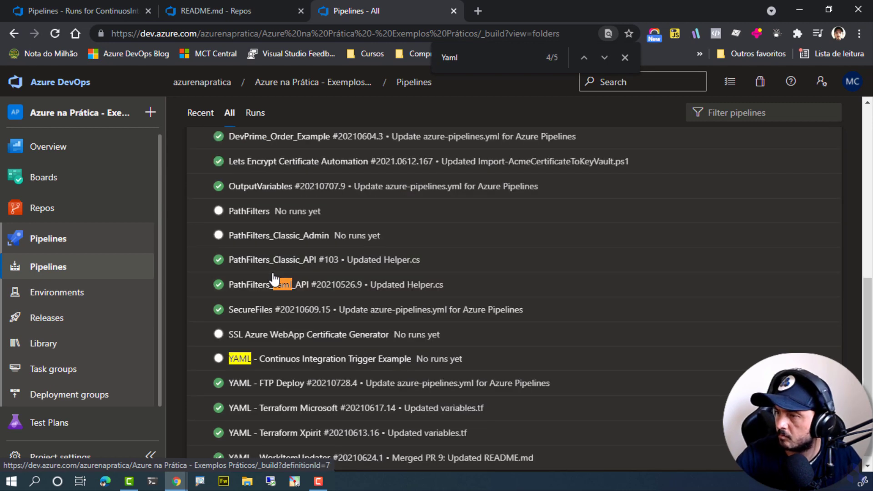
{"action": "left_click", "coordinate": [293, 358]}
Open the YAML pipeline's definition and examine the include path filter in its trigger section.
{"action": "left_click", "coordinate": [737, 127]}
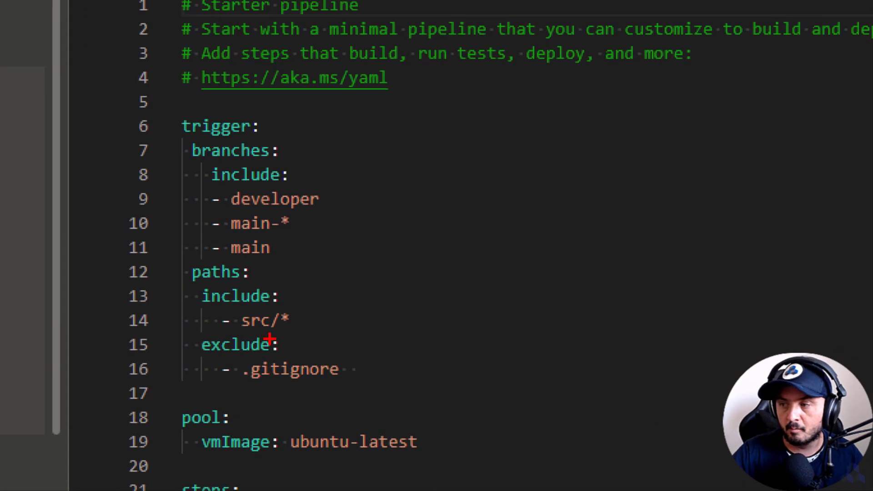
{"action": "left_click_drag", "start_coordinate": [214, 328], "coordinate": [317, 361]}
{"action": "left_click_drag", "start_coordinate": [291, 331], "coordinate": [449, 385]}
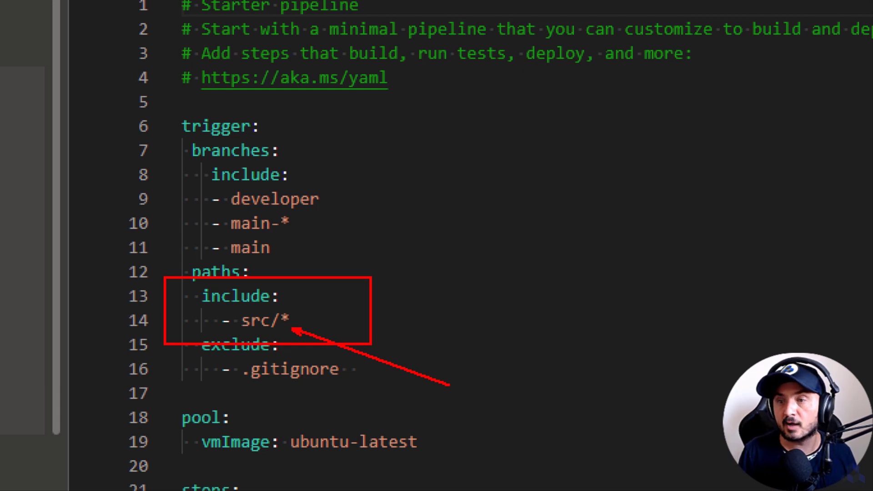
{"action": "key", "text": "Escape"}
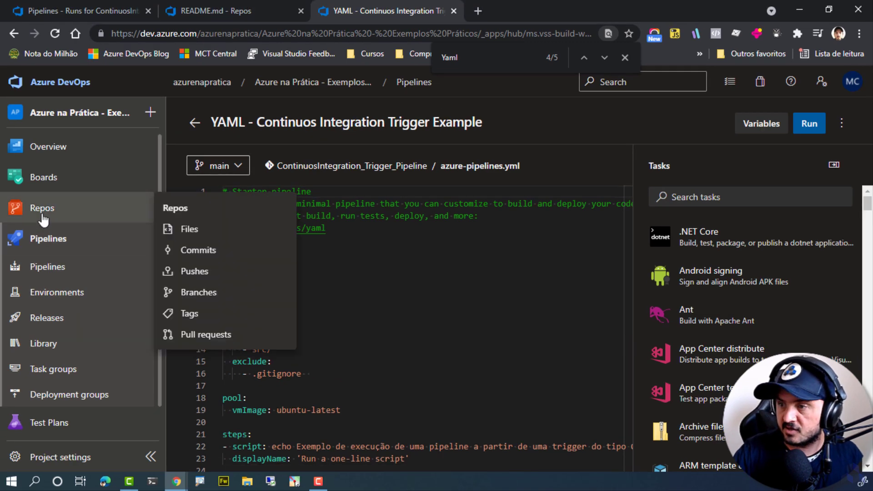
Create a src folder containing index.html with the text "Arquivo exemplo" in the repository and commit it to the main branch.
{"action": "left_click", "coordinate": [42, 215]}
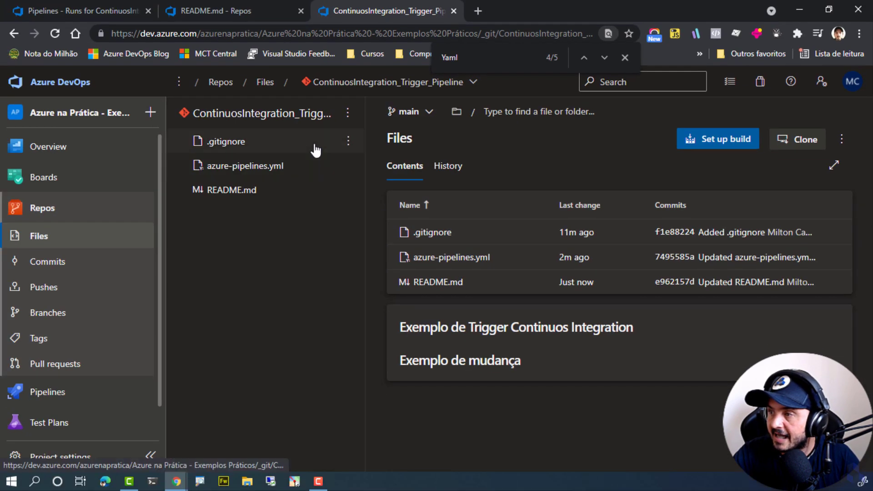
{"action": "left_click", "coordinate": [347, 112]}
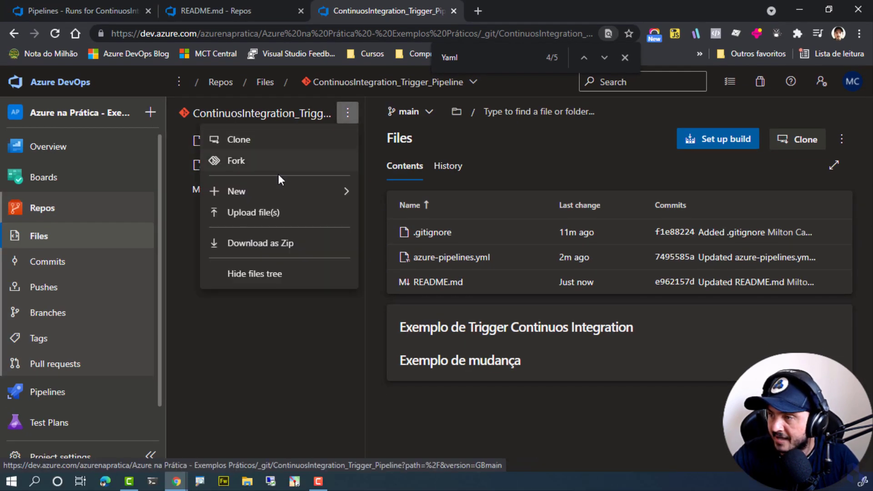
{"action": "mouse_move", "coordinate": [282, 186]}
{"action": "left_click", "coordinate": [395, 213]}
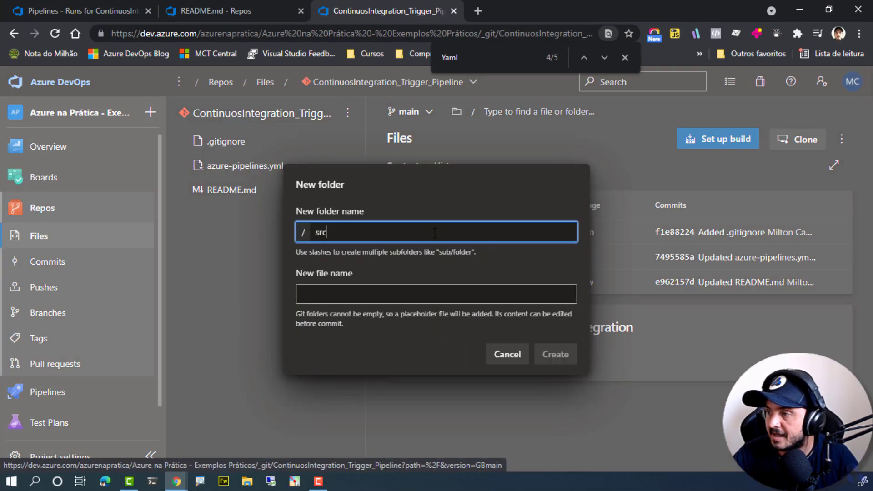
{"action": "key", "text": "Tab"}
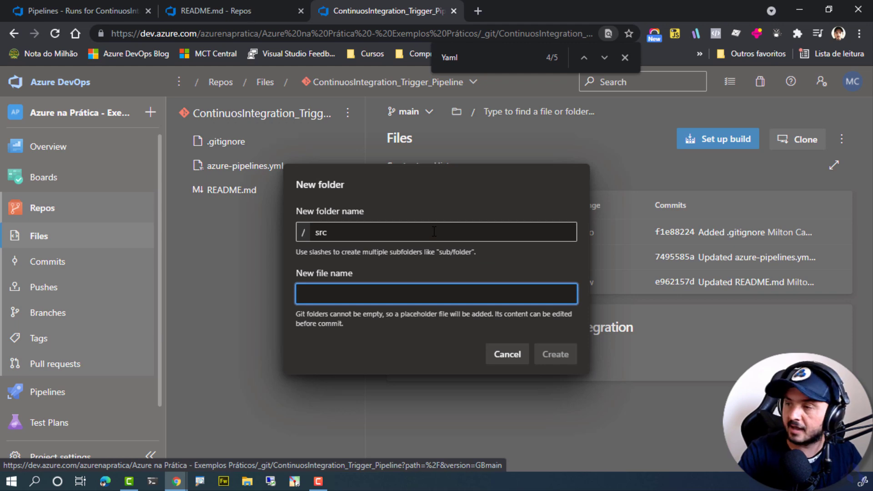
{"action": "type", "text": "index.html"}
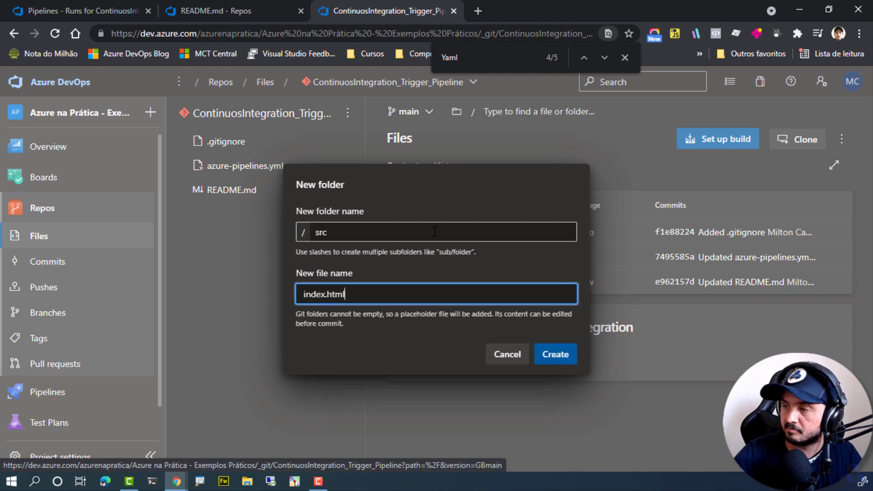
{"action": "left_click", "coordinate": [571, 360]}
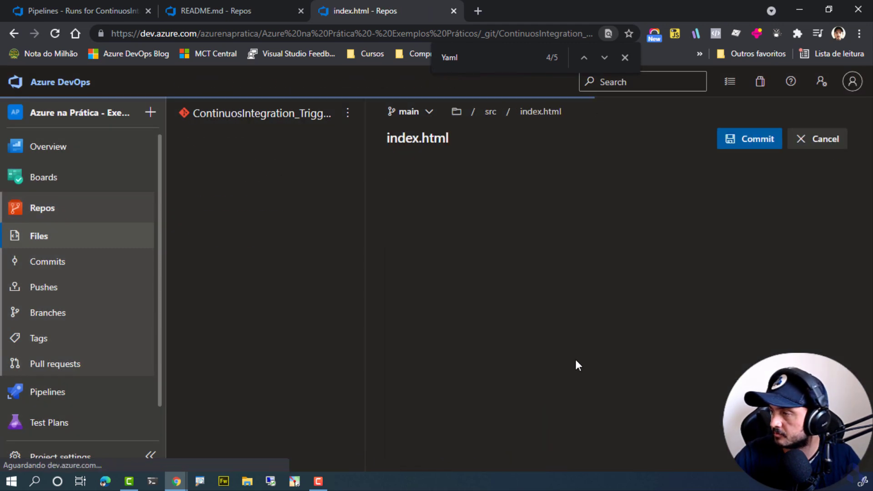
{"action": "type", "text": "Arquivo exemplo"}
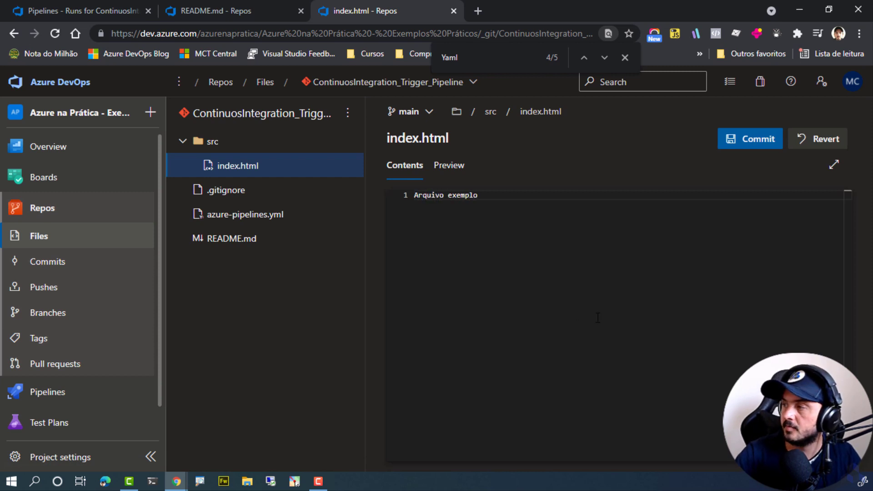
{"action": "left_click", "coordinate": [769, 145]}
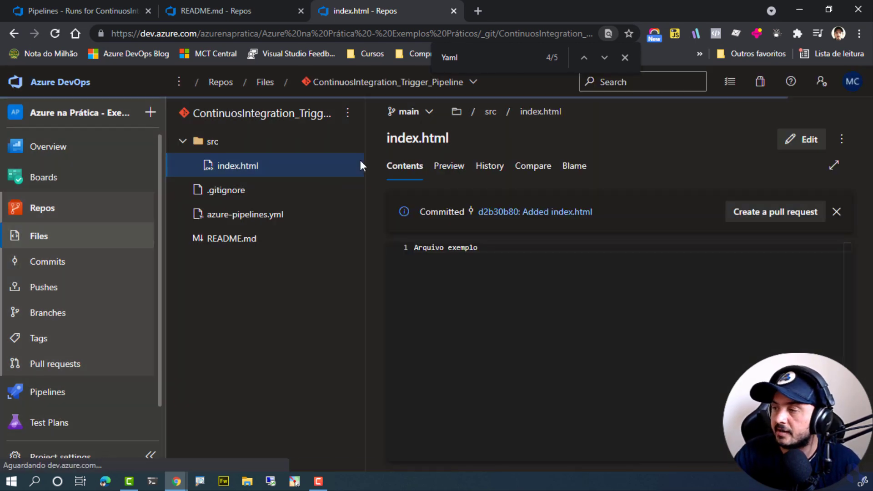
In the browser tab with the pipeline runs, check whether the index.html commit triggered the YAML and classic pipelines among the recent runs.
{"action": "left_click", "coordinate": [116, 9]}
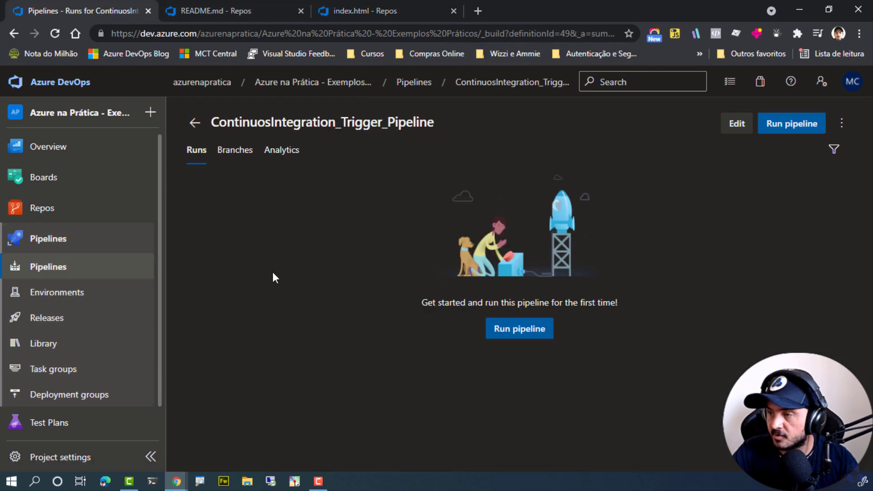
{"action": "left_click", "coordinate": [37, 272]}
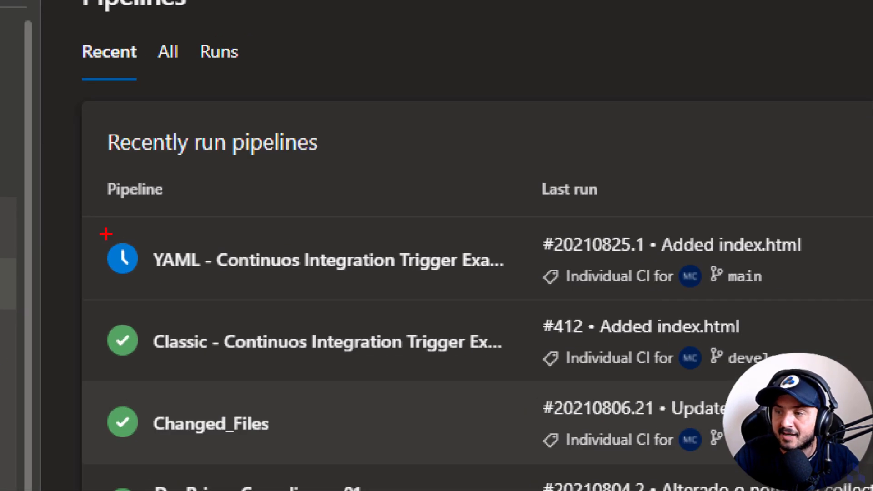
{"action": "mouse_move", "coordinate": [86, 223]}
{"action": "left_mouse_down"}
{"action": "mouse_move", "coordinate": [339, 295]}
{"action": "mouse_move", "coordinate": [515, 288]}
{"action": "left_mouse_up"}
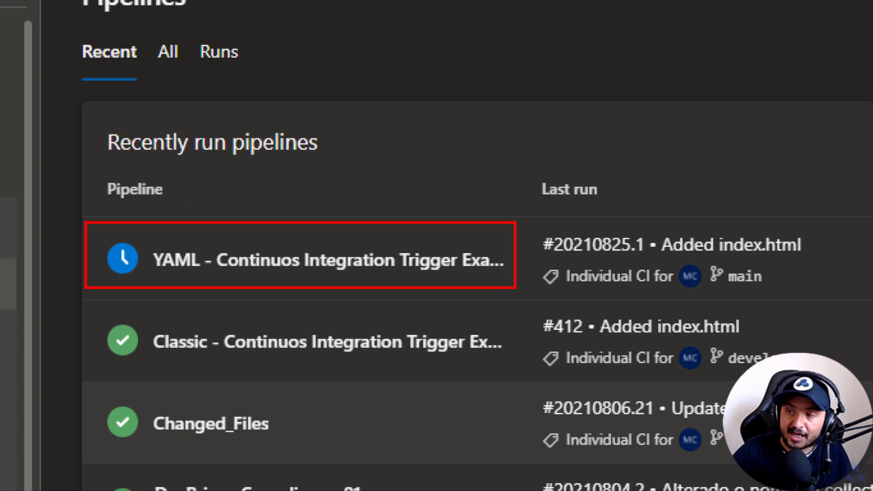
{"action": "key", "text": "Escape"}
{"action": "key", "text": "ctrl+1"}
{"action": "left_click", "coordinate": [257, 276]}
{"action": "left_click_drag", "start_coordinate": [132, 274], "coordinate": [397, 315], "text": "ctrl"}
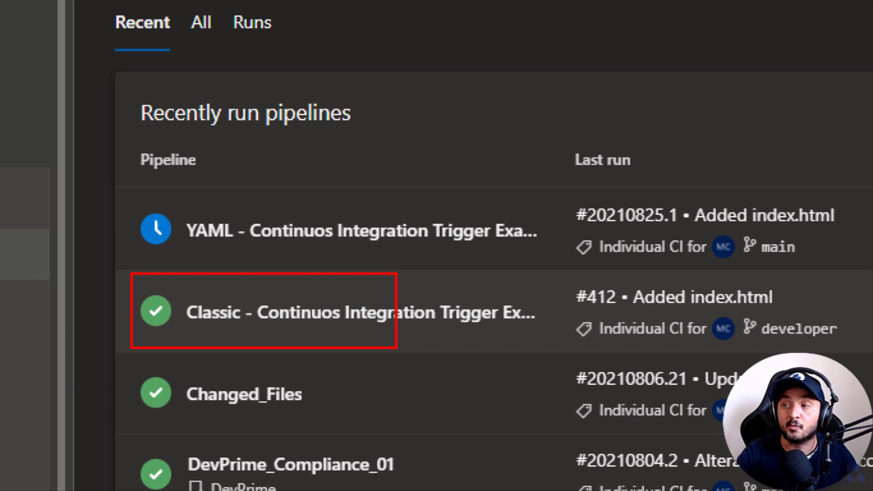
{"action": "key", "text": "Escape"}
Open the classic pipeline's trigger settings for editing and add an Include branch filter for main.
{"action": "left_click", "coordinate": [300, 297]}
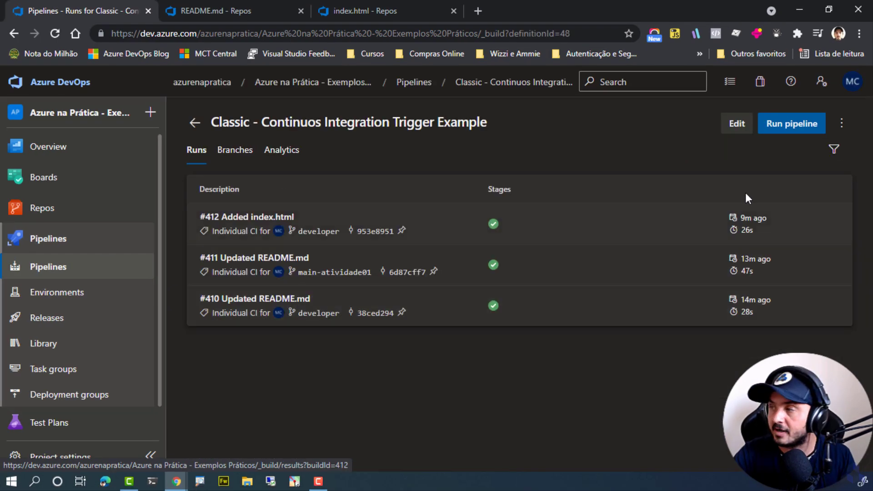
{"action": "left_click", "coordinate": [736, 125]}
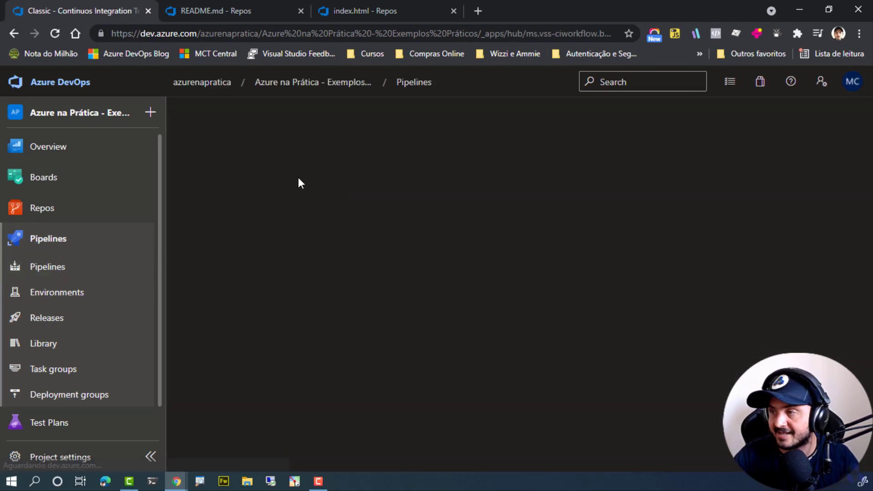
{"action": "left_click", "coordinate": [218, 156]}
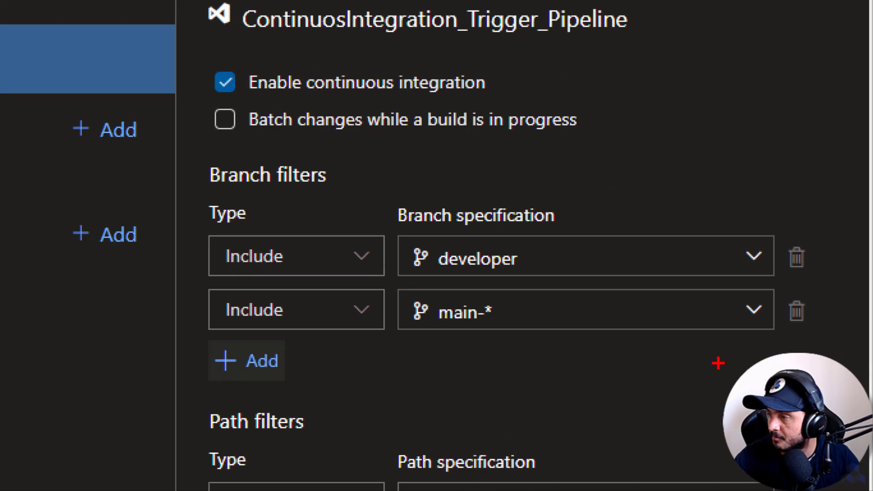
{"action": "mouse_move", "coordinate": [173, 144]}
{"action": "left_mouse_down"}
{"action": "mouse_move", "coordinate": [561, 328]}
{"action": "mouse_move", "coordinate": [821, 381]}
{"action": "left_mouse_up"}
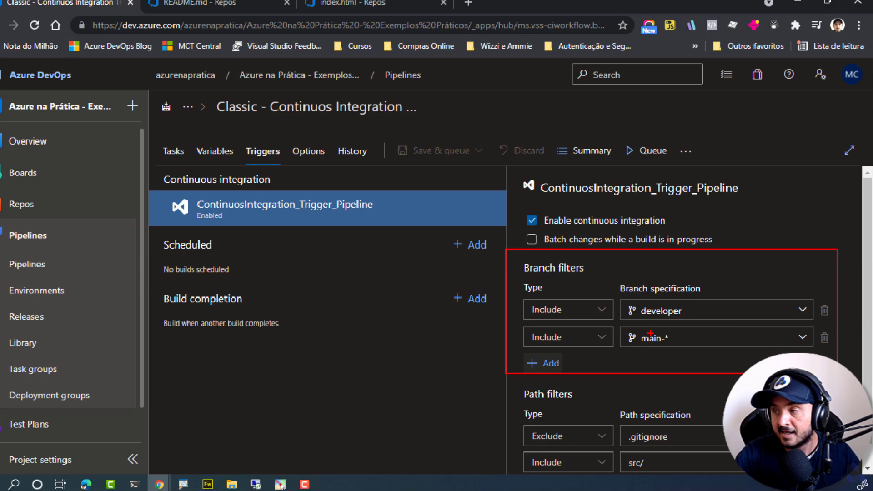
{"action": "left_click", "coordinate": [248, 361]}
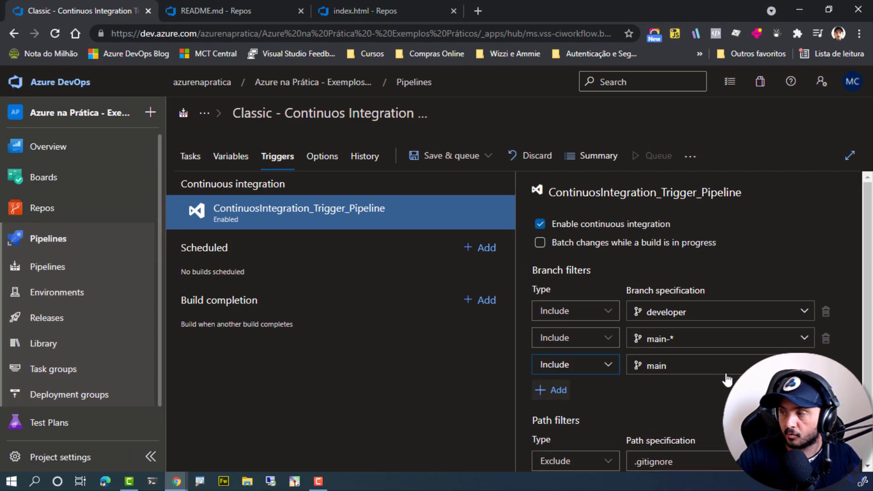